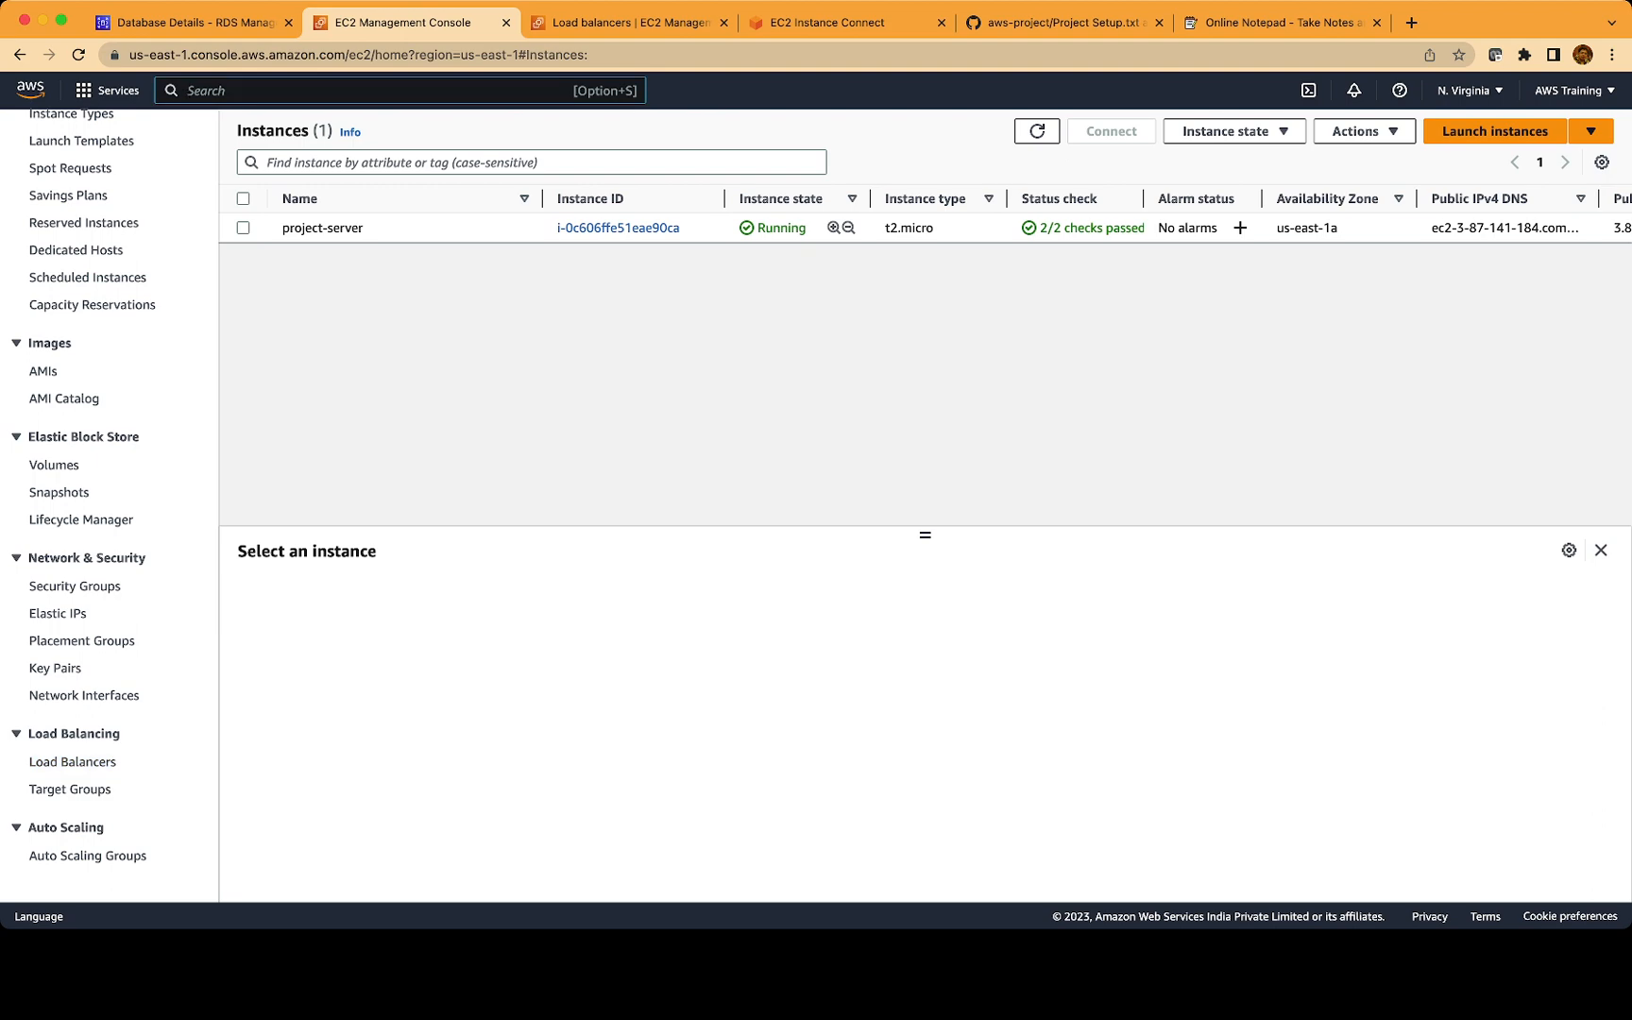
{"action": "key", "text": "alt+s"}
{"action": "type", "text": "EC2"}
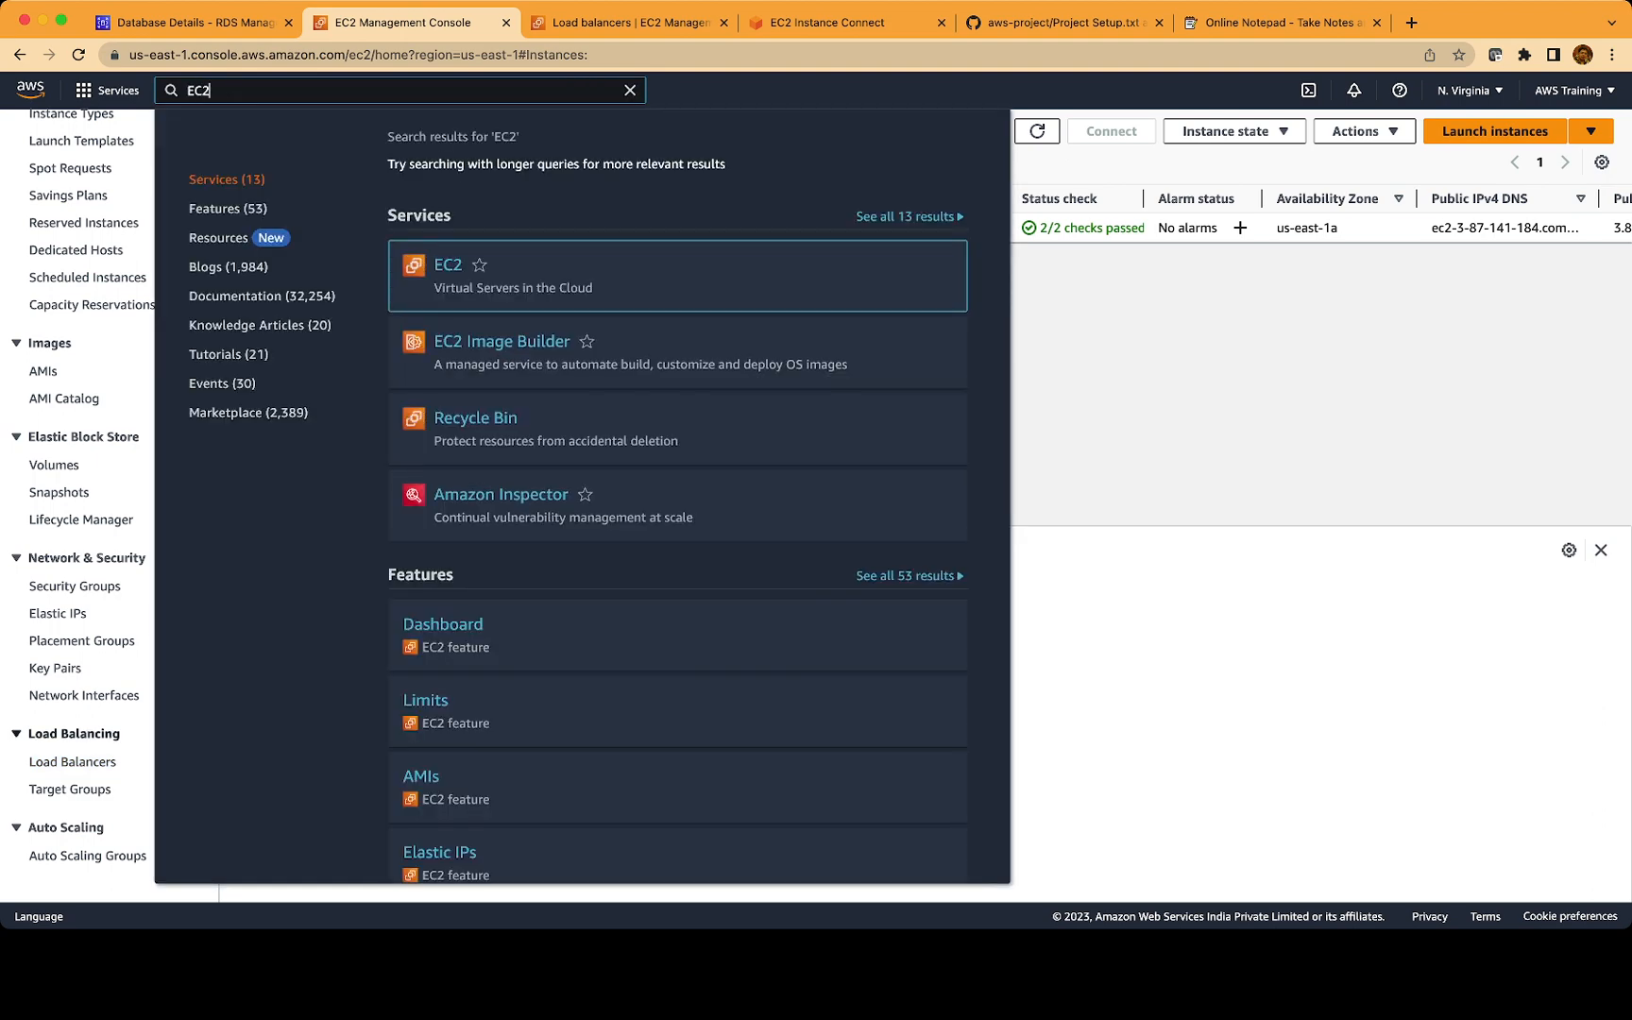
{"action": "key", "text": "Escape"}
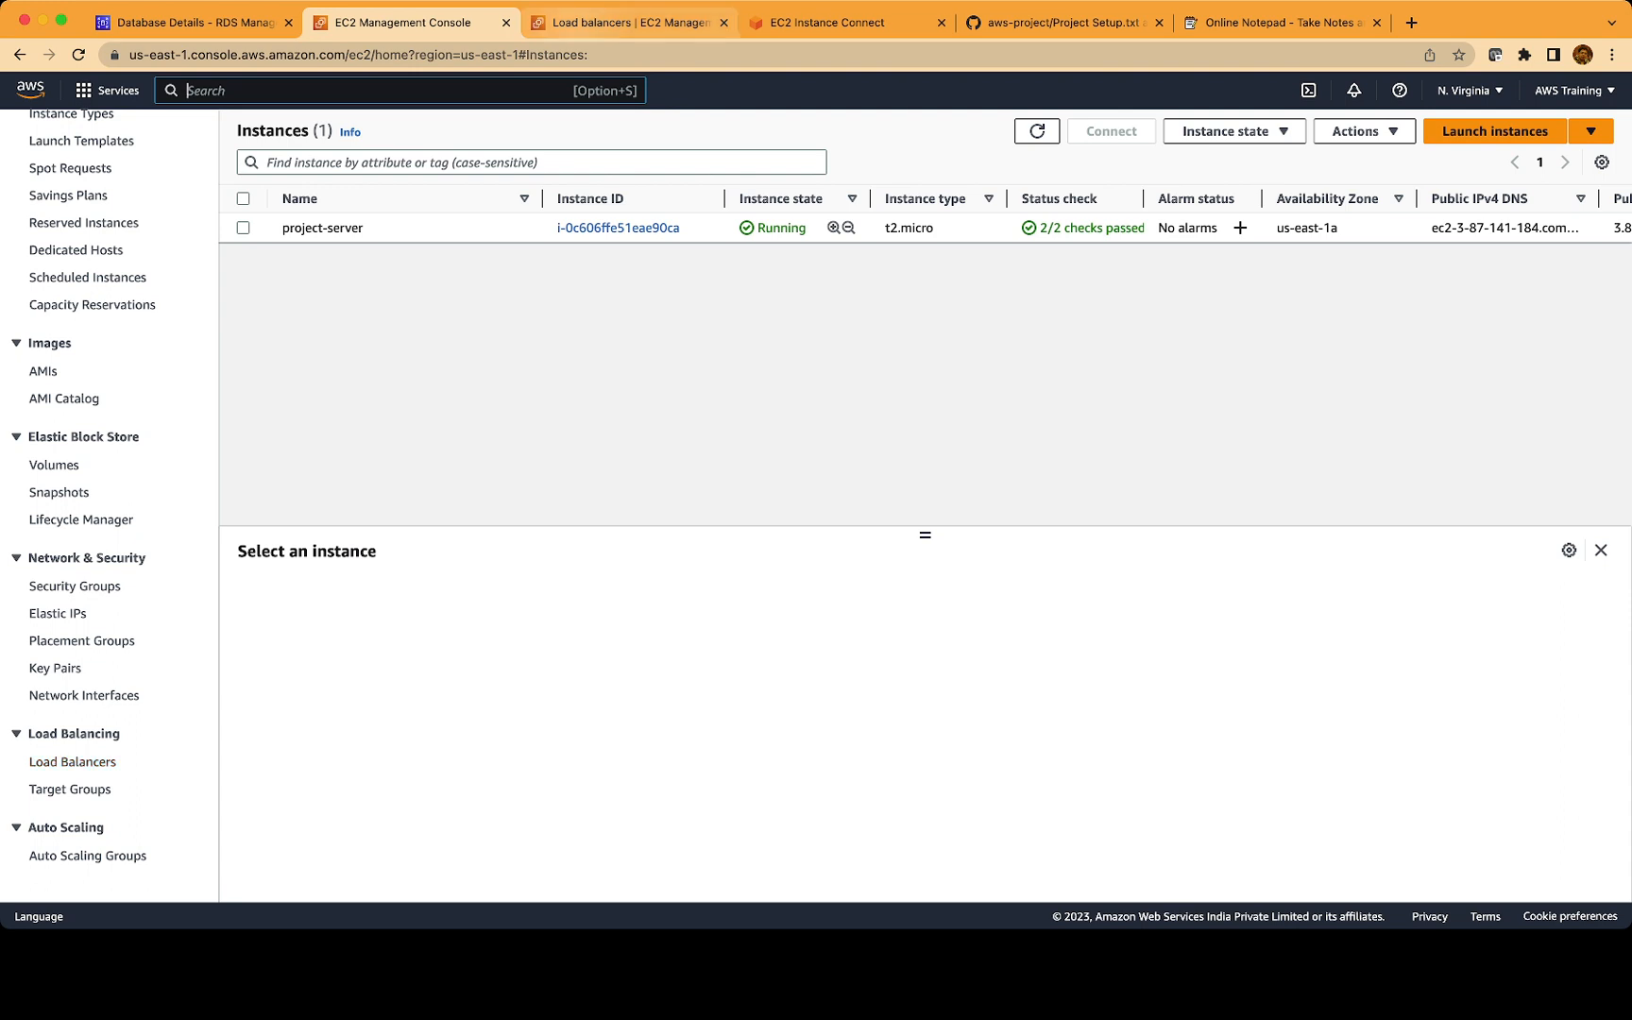
Start creating an Application Load Balancer from the Load balancers page and name it project-alb
{"action": "left_click", "coordinate": [623, 22]}
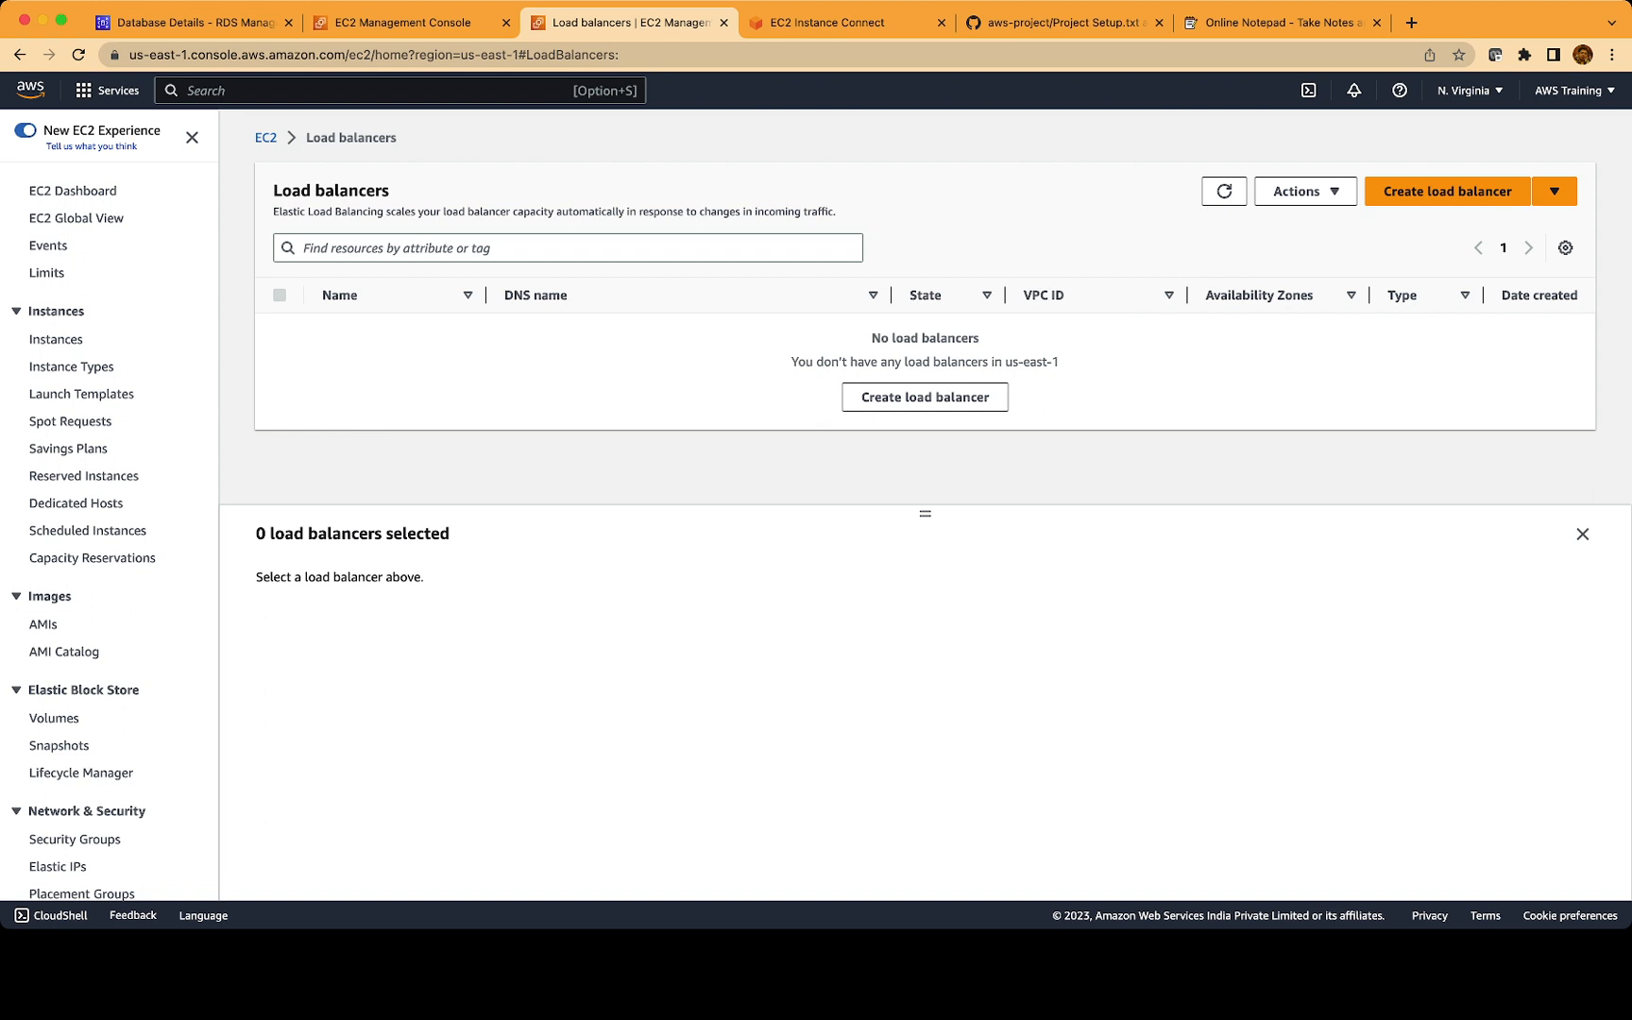
{"action": "left_click", "coordinate": [1447, 191]}
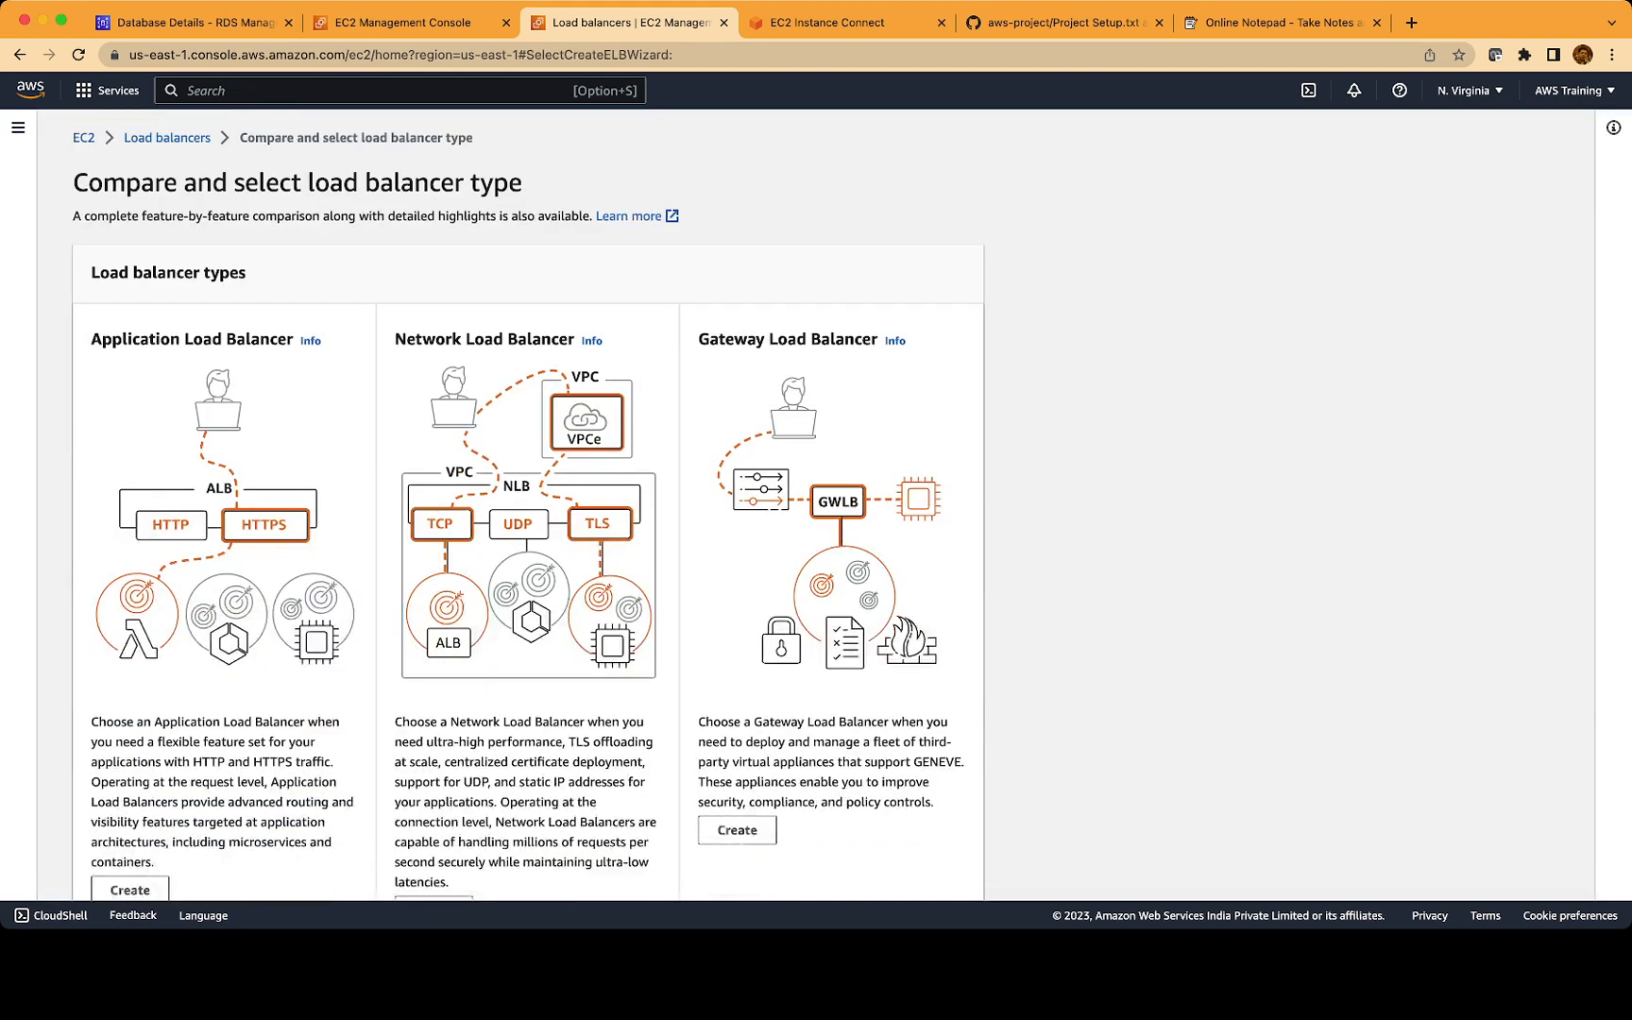
{"action": "scroll", "coordinate": [529, 501], "scroll_direction": "down", "scroll_amount": 3}
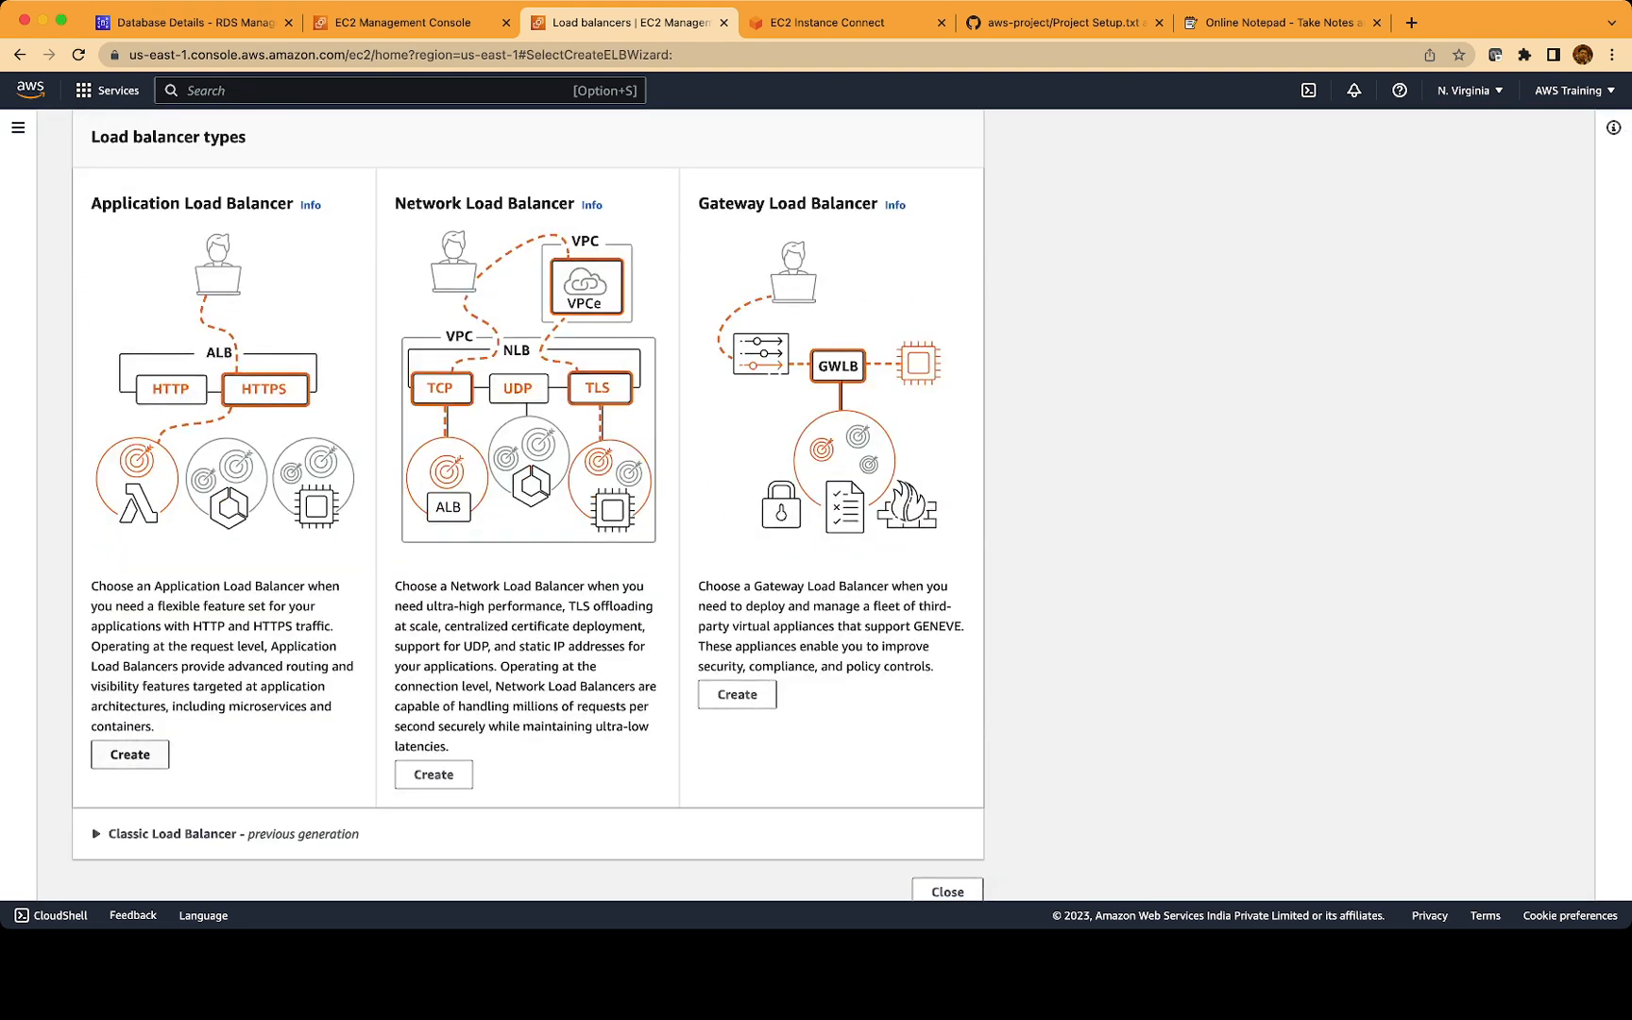
{"action": "left_click", "coordinate": [130, 753]}
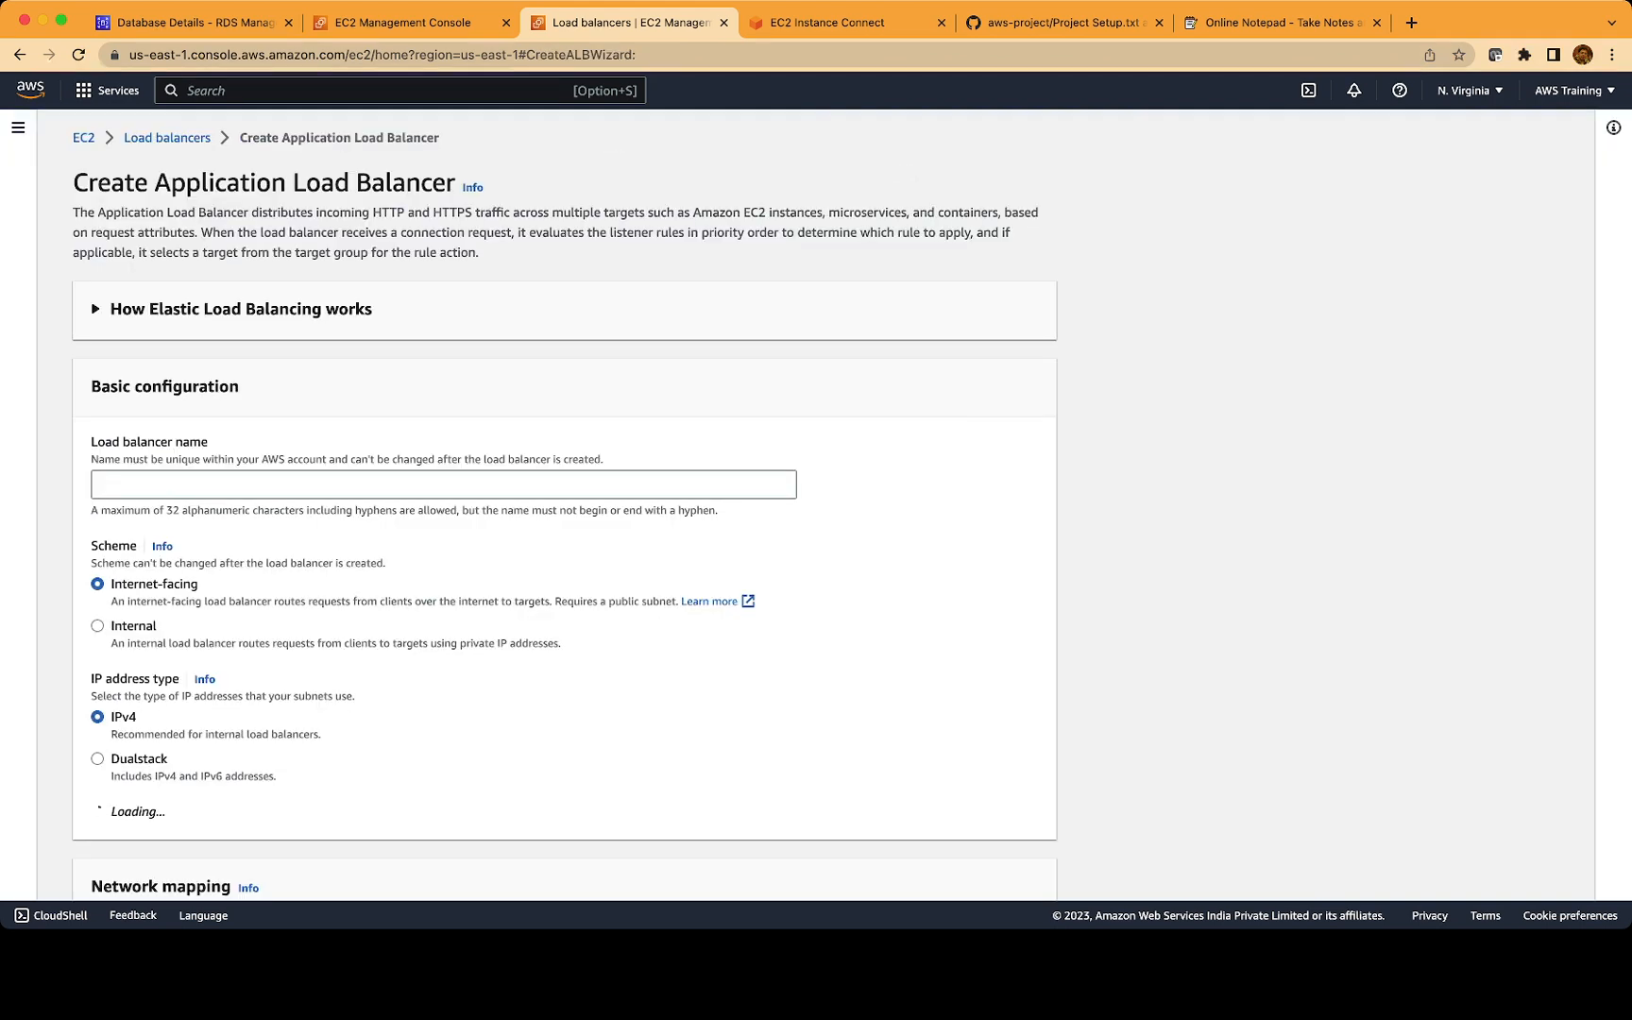
{"action": "scroll", "coordinate": [564, 501], "scroll_direction": "down", "scroll_amount": 1}
{"action": "left_click", "coordinate": [444, 442]}
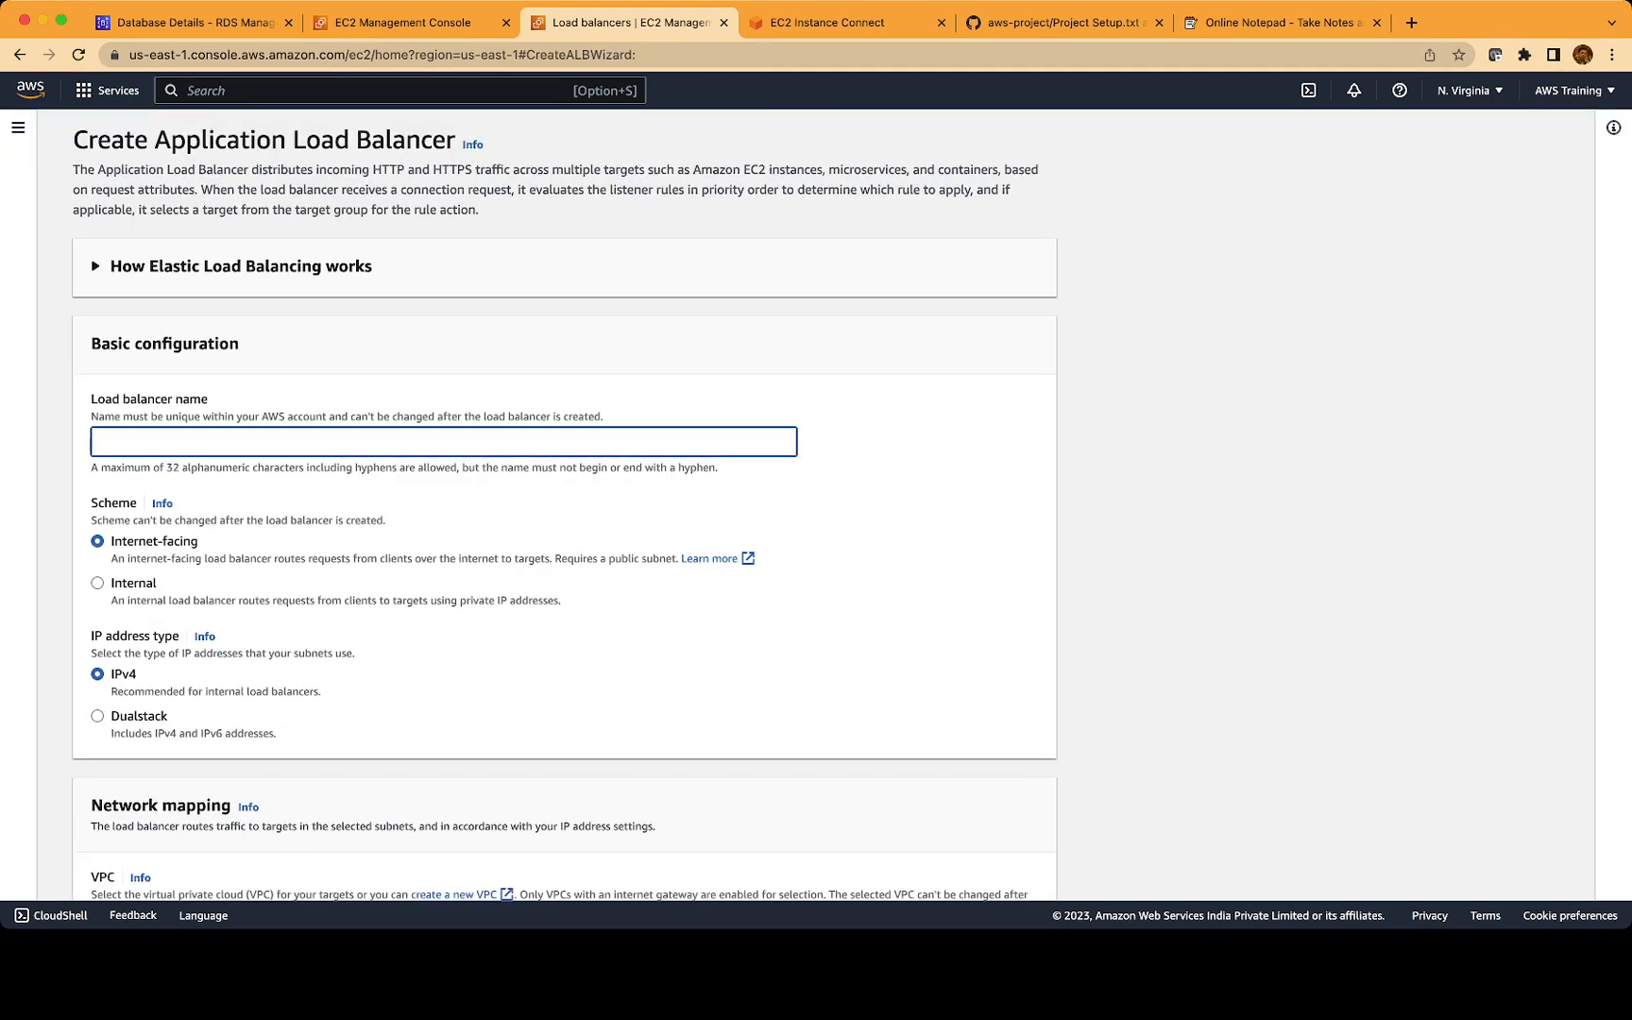
{"action": "type", "text": "project-alb"}
Map the load balancer to all six Availability Zones of the default VPC, us-east-1a through us-east-1f
{"action": "scroll", "coordinate": [564, 500], "scroll_direction": "down", "scroll_amount": 2}
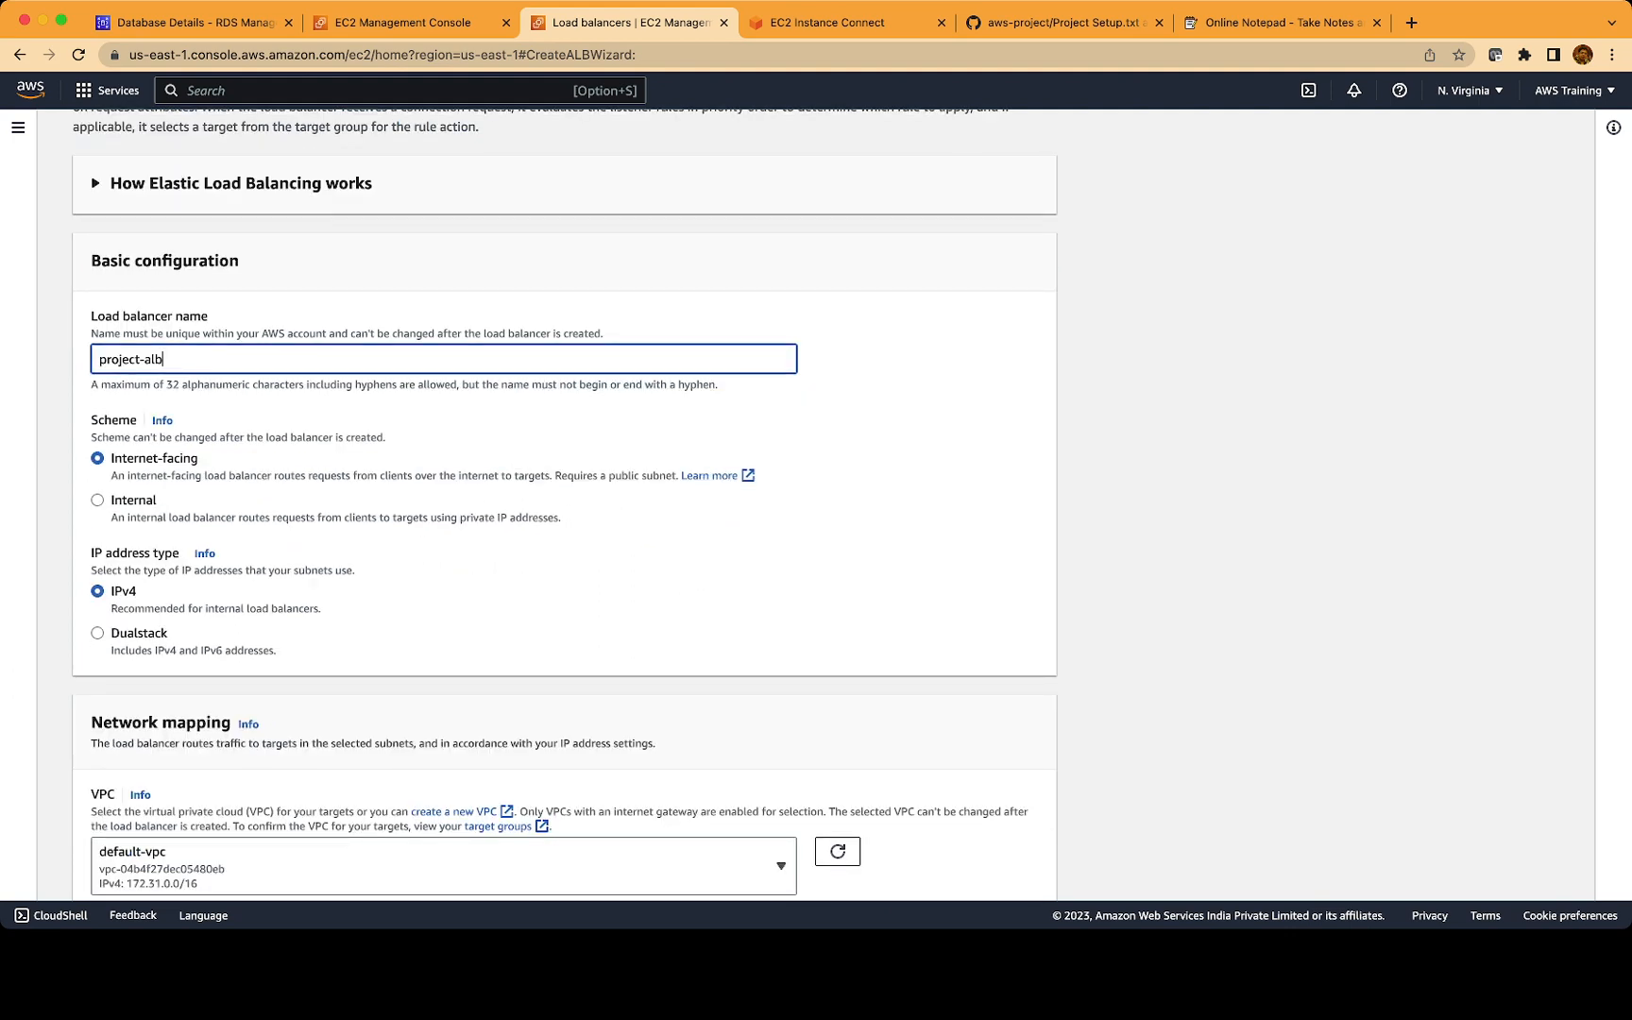
{"action": "scroll", "coordinate": [563, 500], "scroll_direction": "down", "scroll_amount": 3}
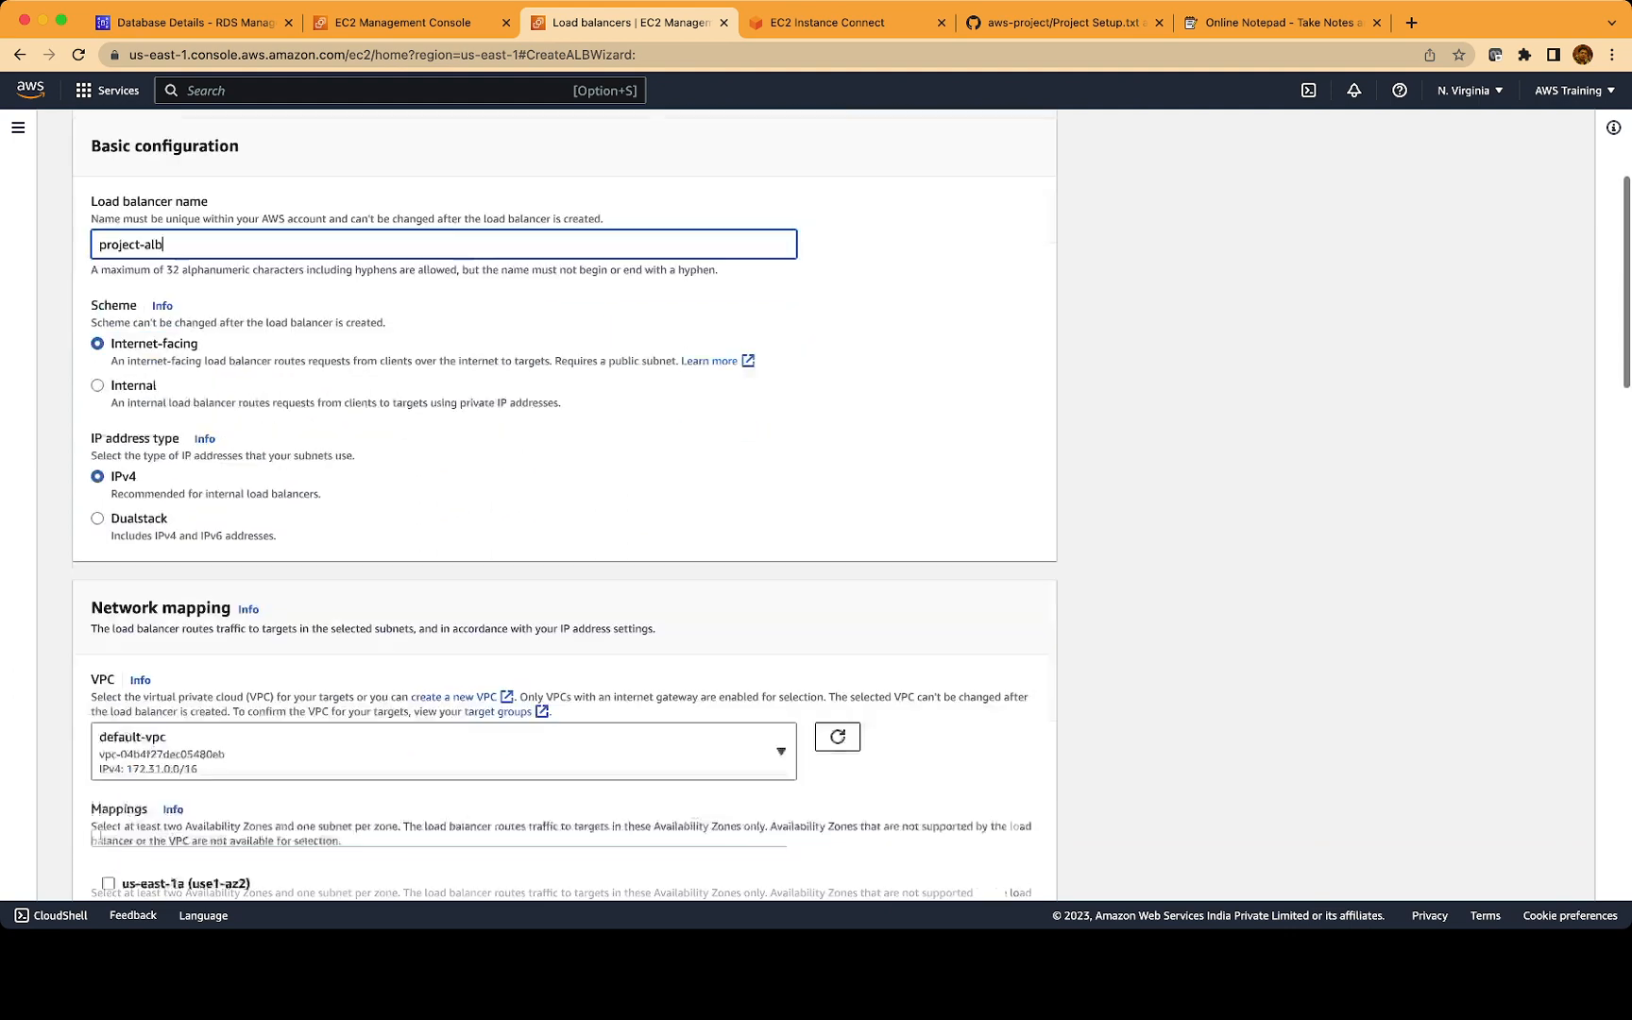
{"action": "scroll", "coordinate": [564, 501], "scroll_direction": "down", "scroll_amount": 1}
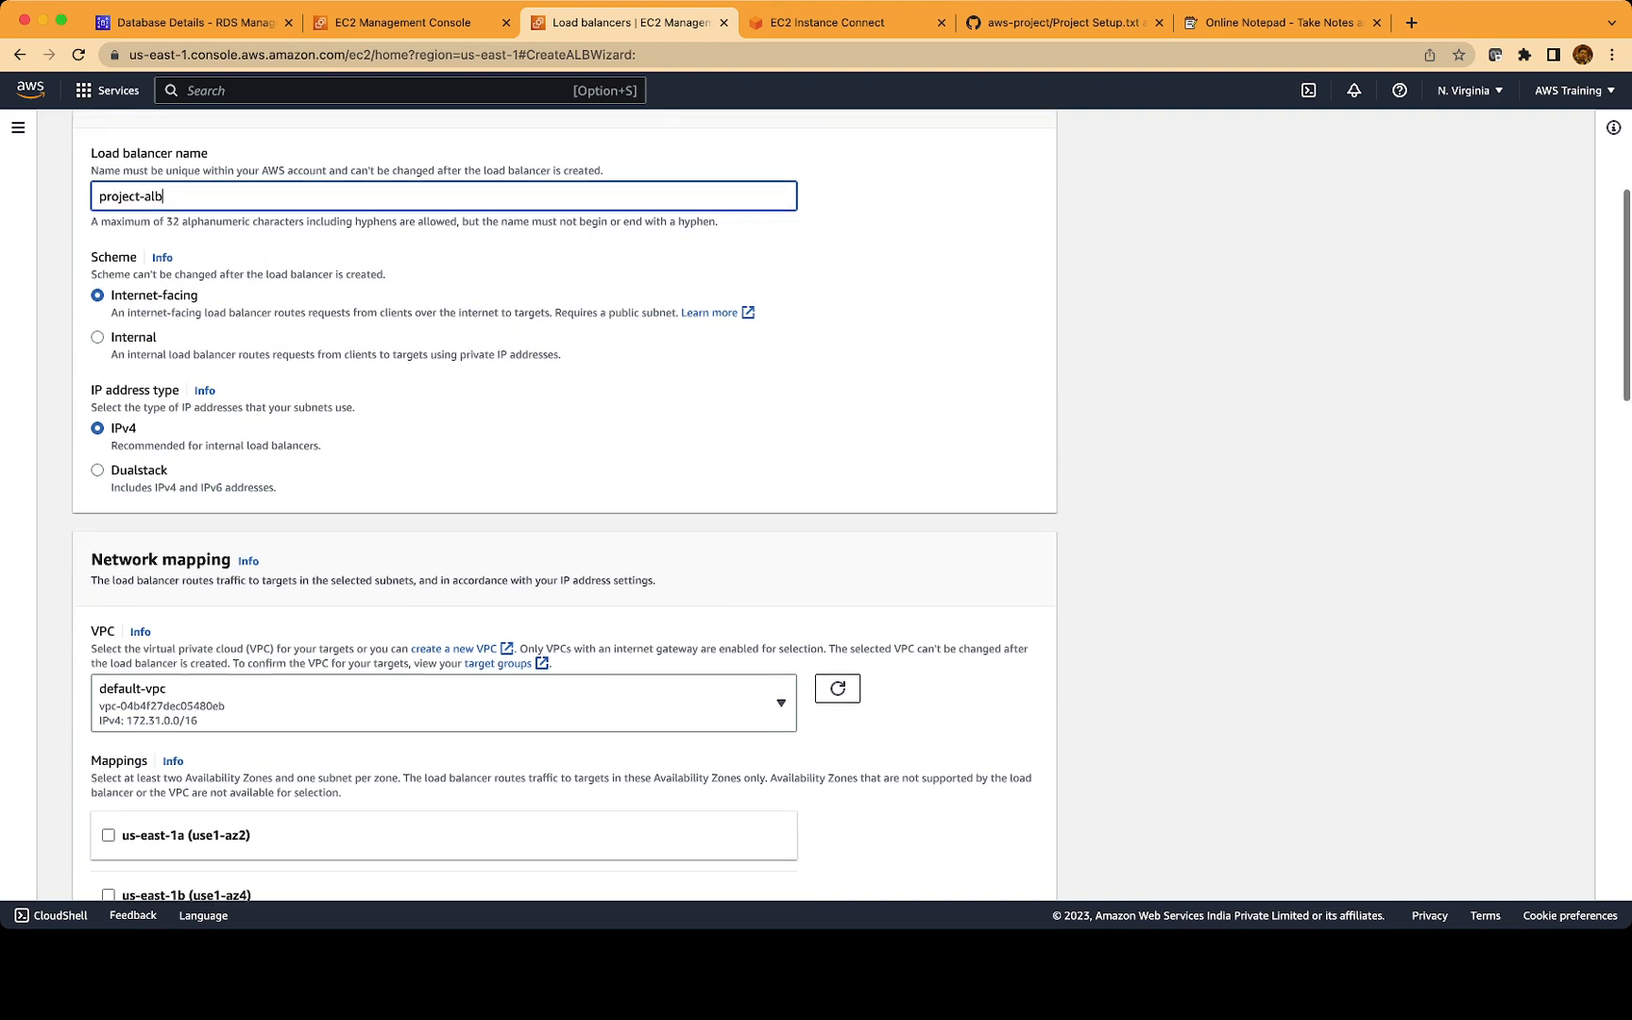
{"action": "scroll", "coordinate": [564, 501], "scroll_direction": "down", "scroll_amount": 2}
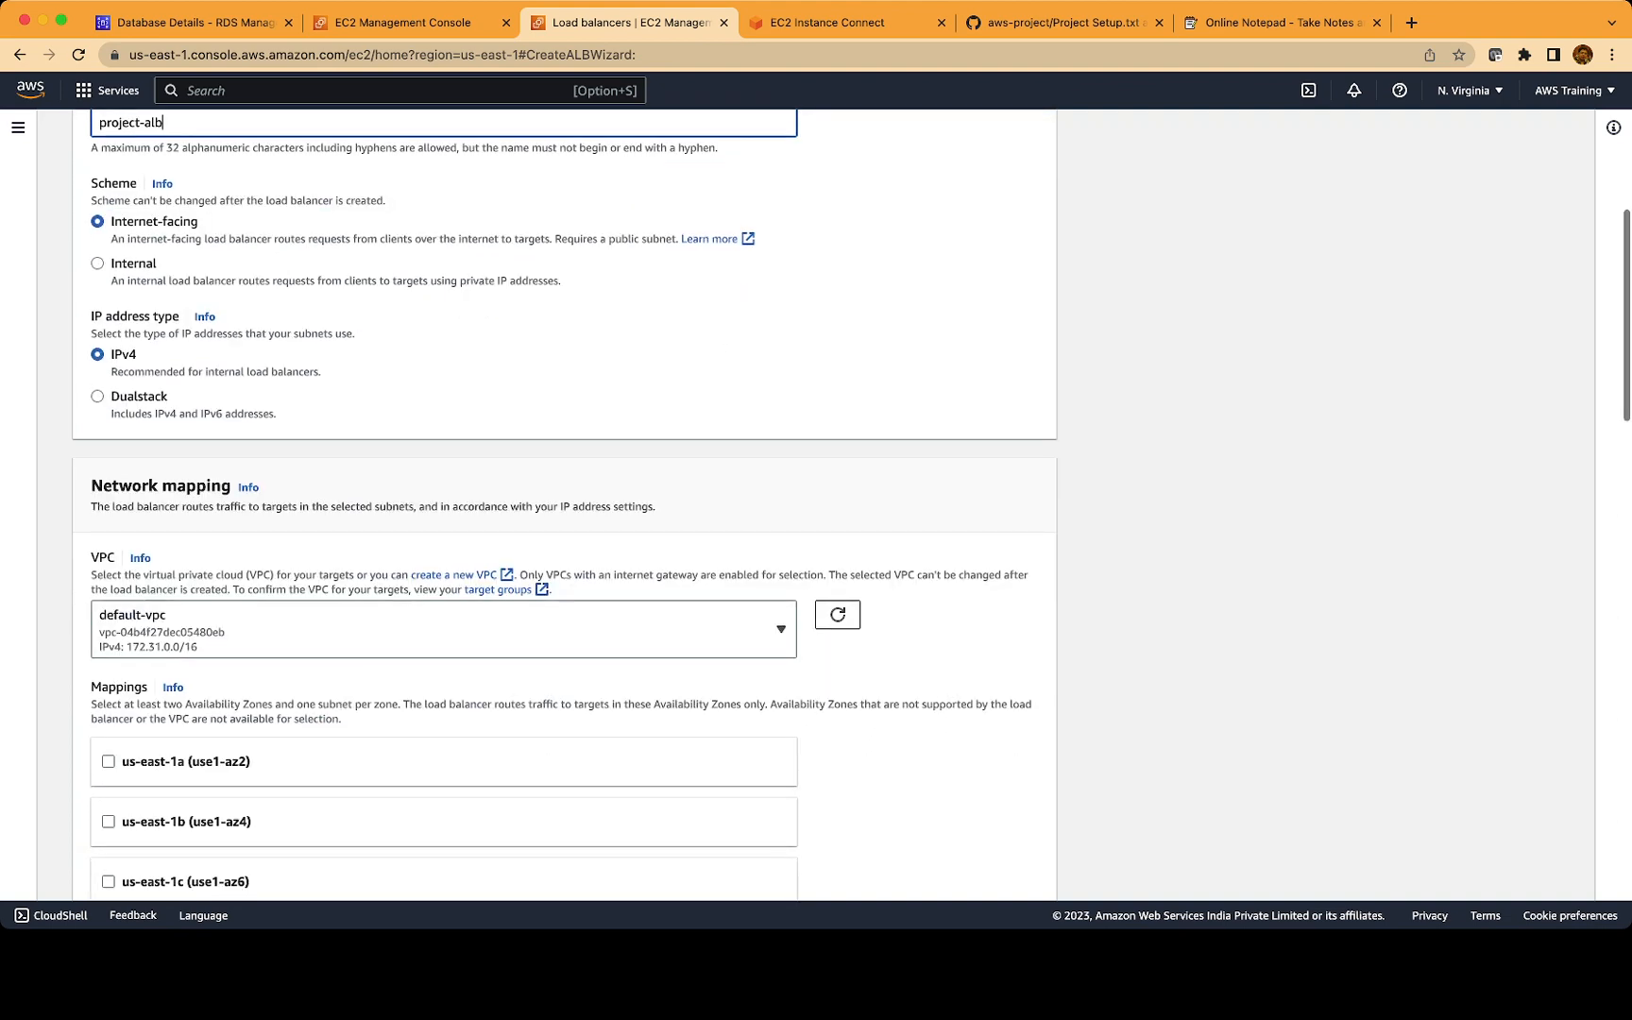
{"action": "scroll", "coordinate": [564, 500], "scroll_direction": "down", "scroll_amount": 3}
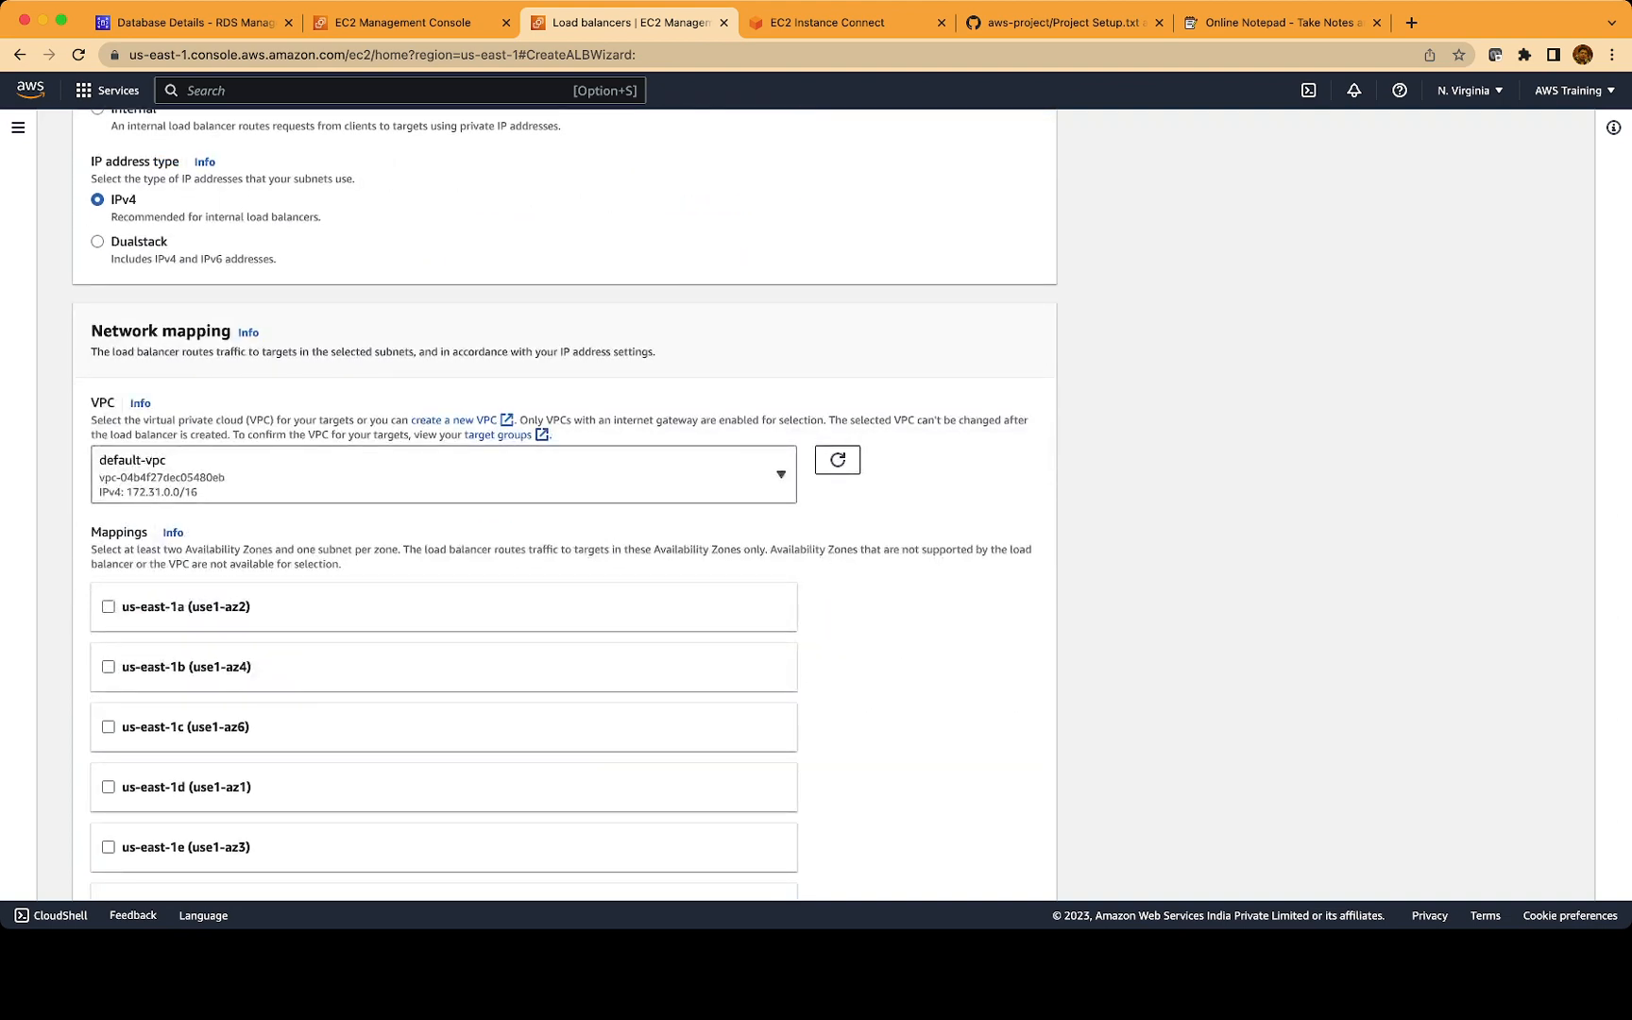
{"action": "scroll", "coordinate": [564, 501], "scroll_direction": "down", "scroll_amount": 5}
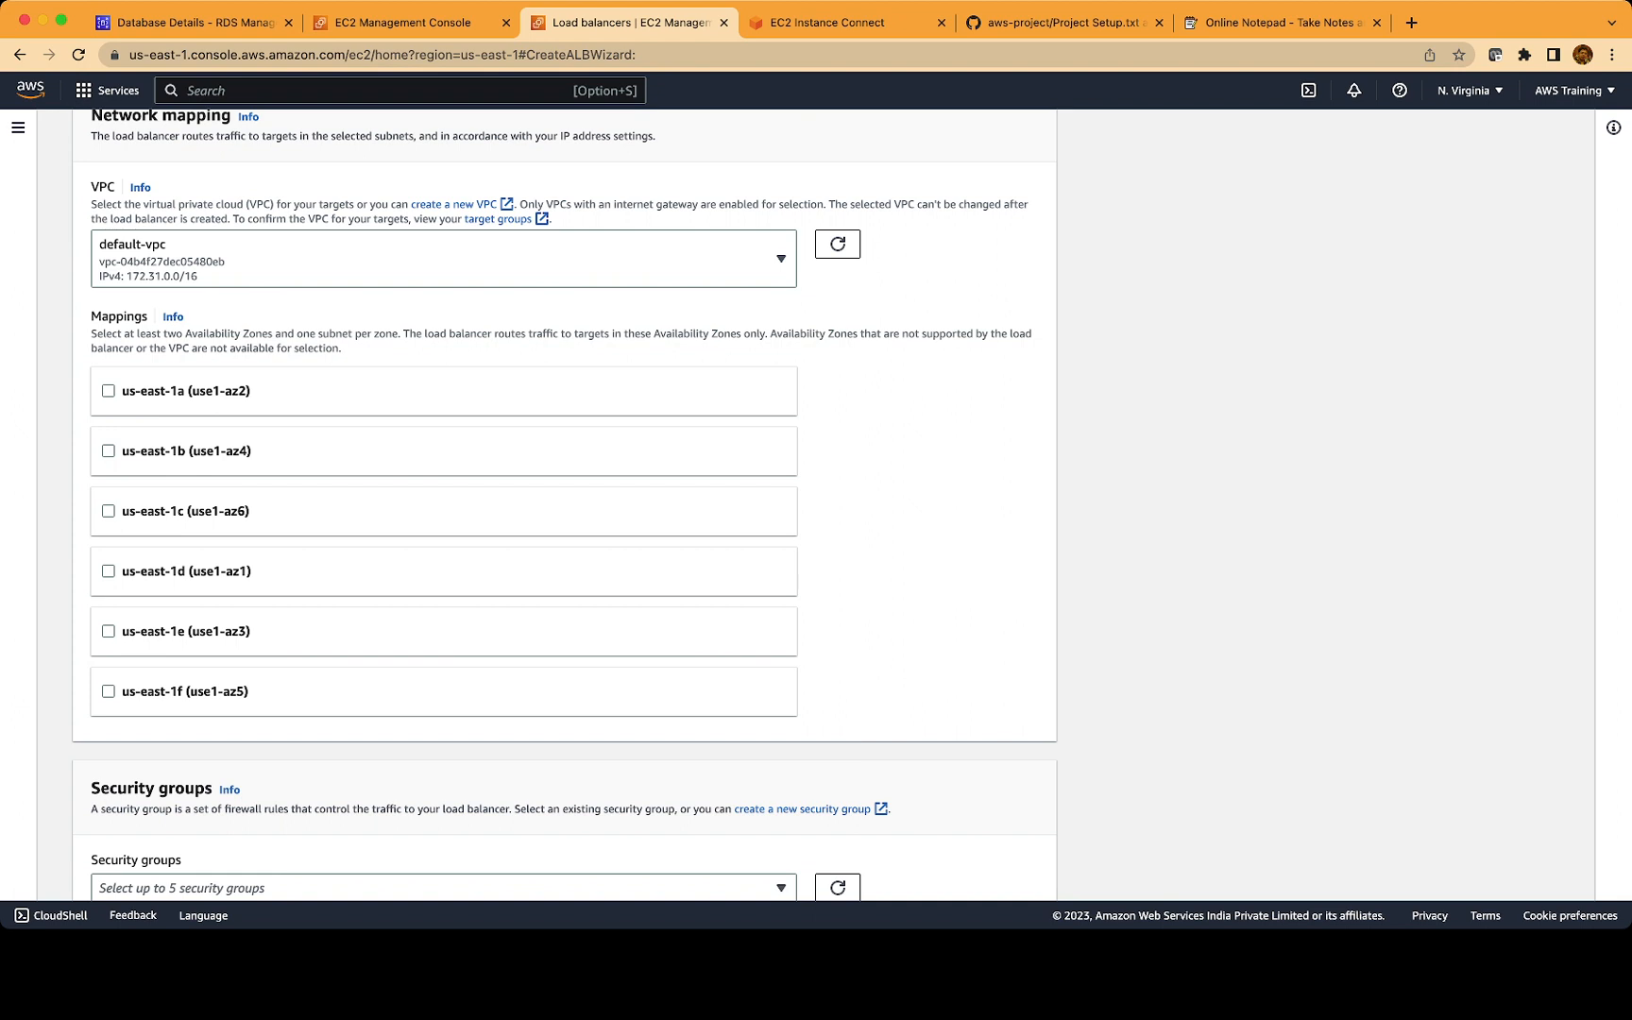
{"action": "left_click", "coordinate": [109, 692]}
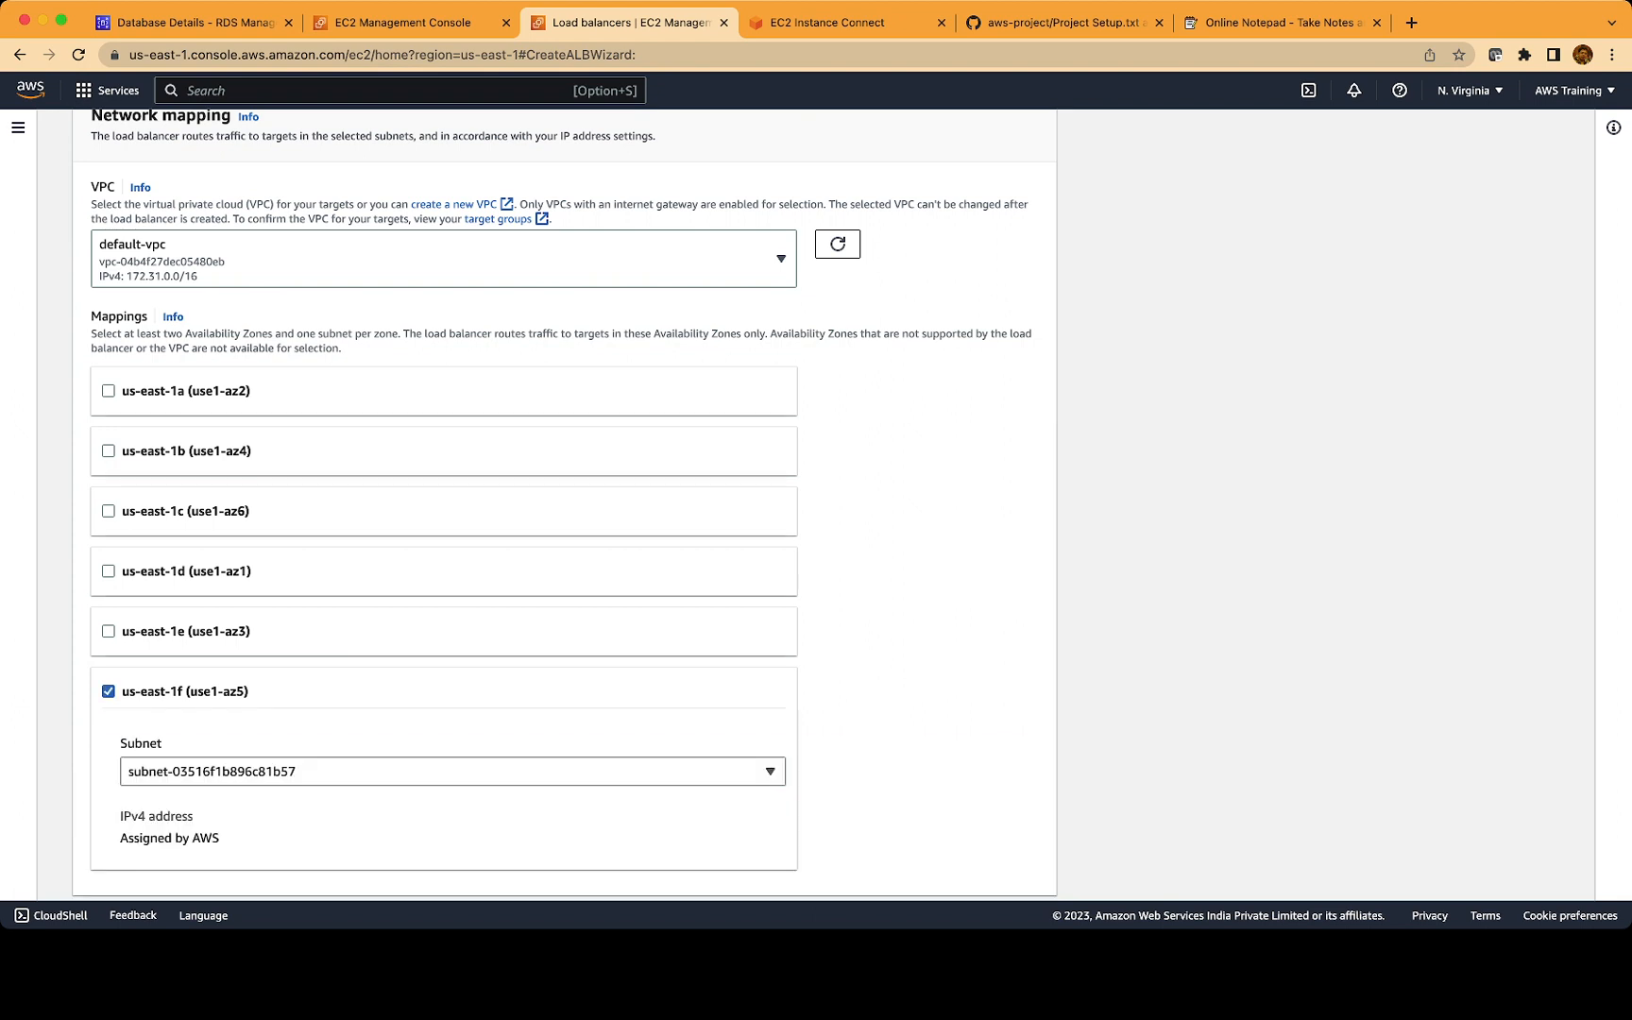
{"action": "left_click", "coordinate": [109, 631]}
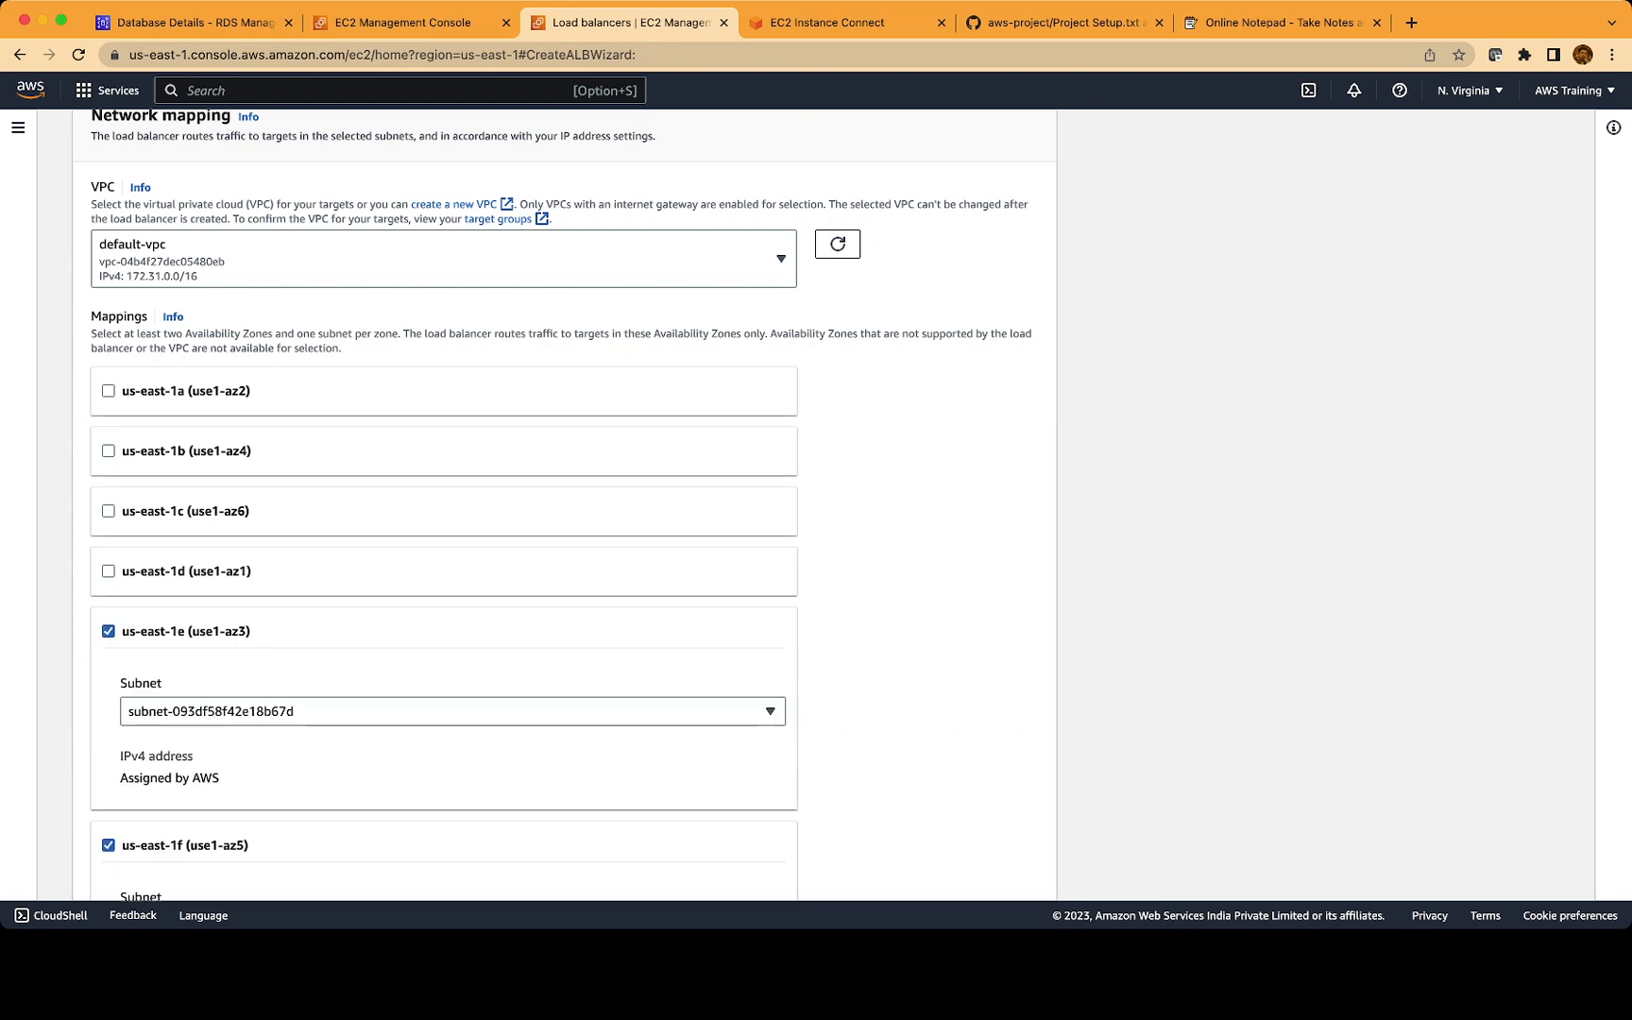
{"action": "left_click", "coordinate": [109, 572]}
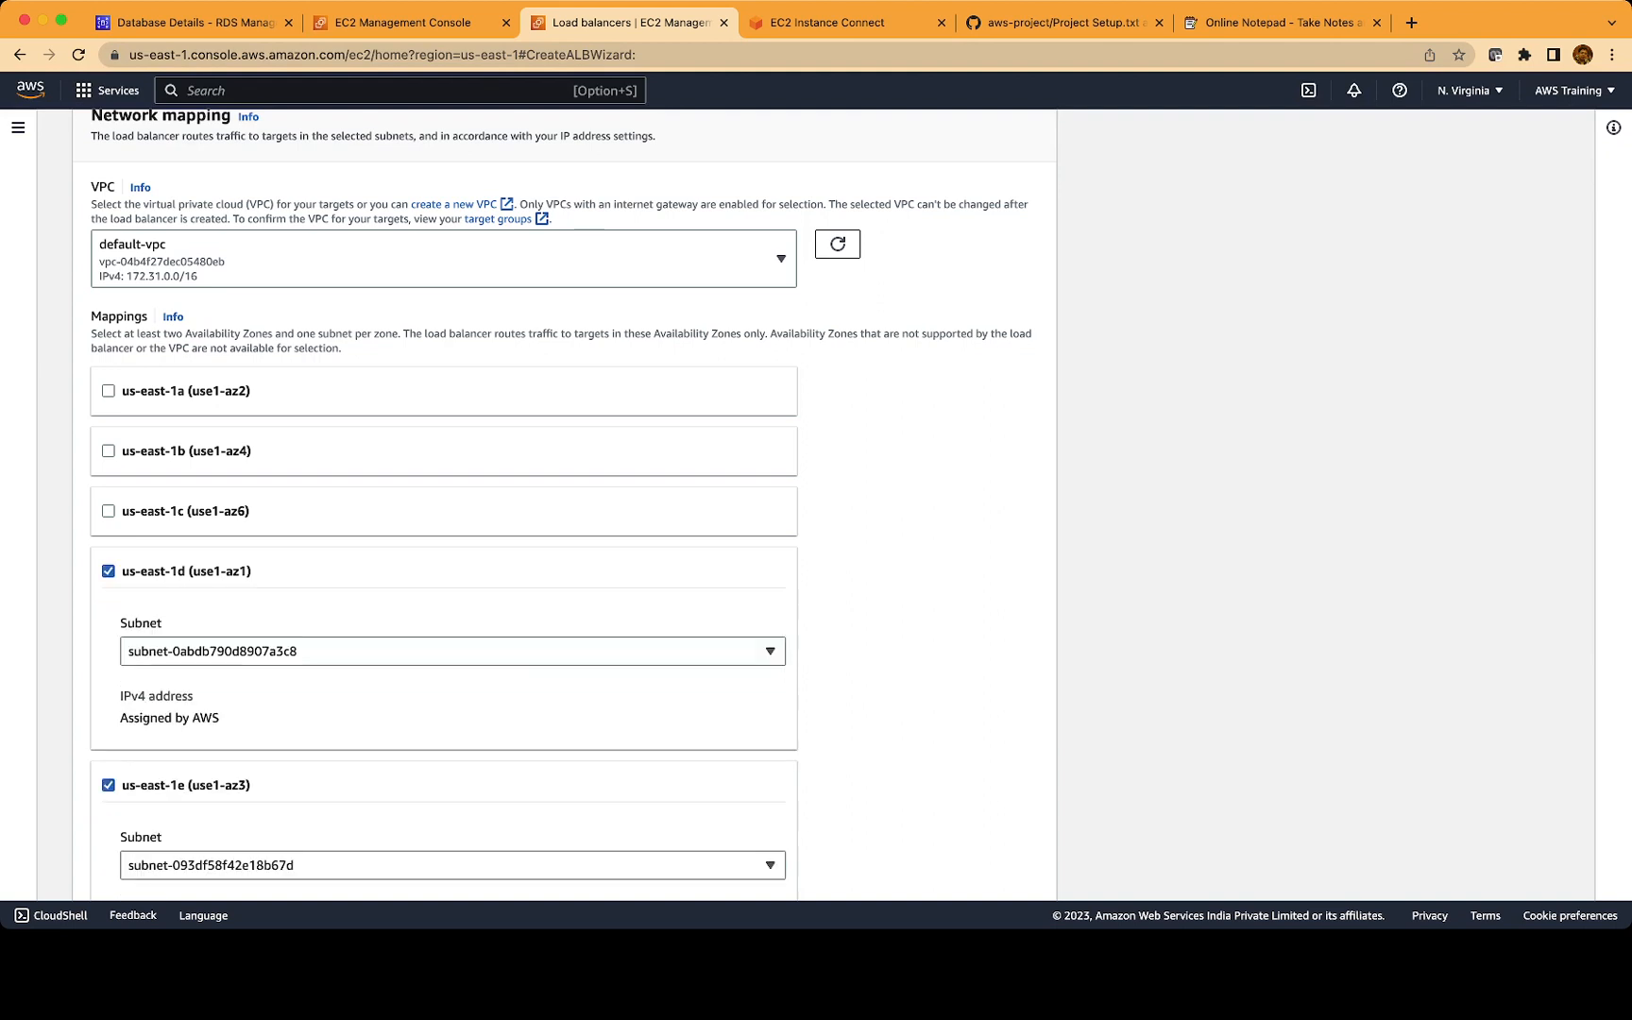
{"action": "left_click", "coordinate": [109, 511]}
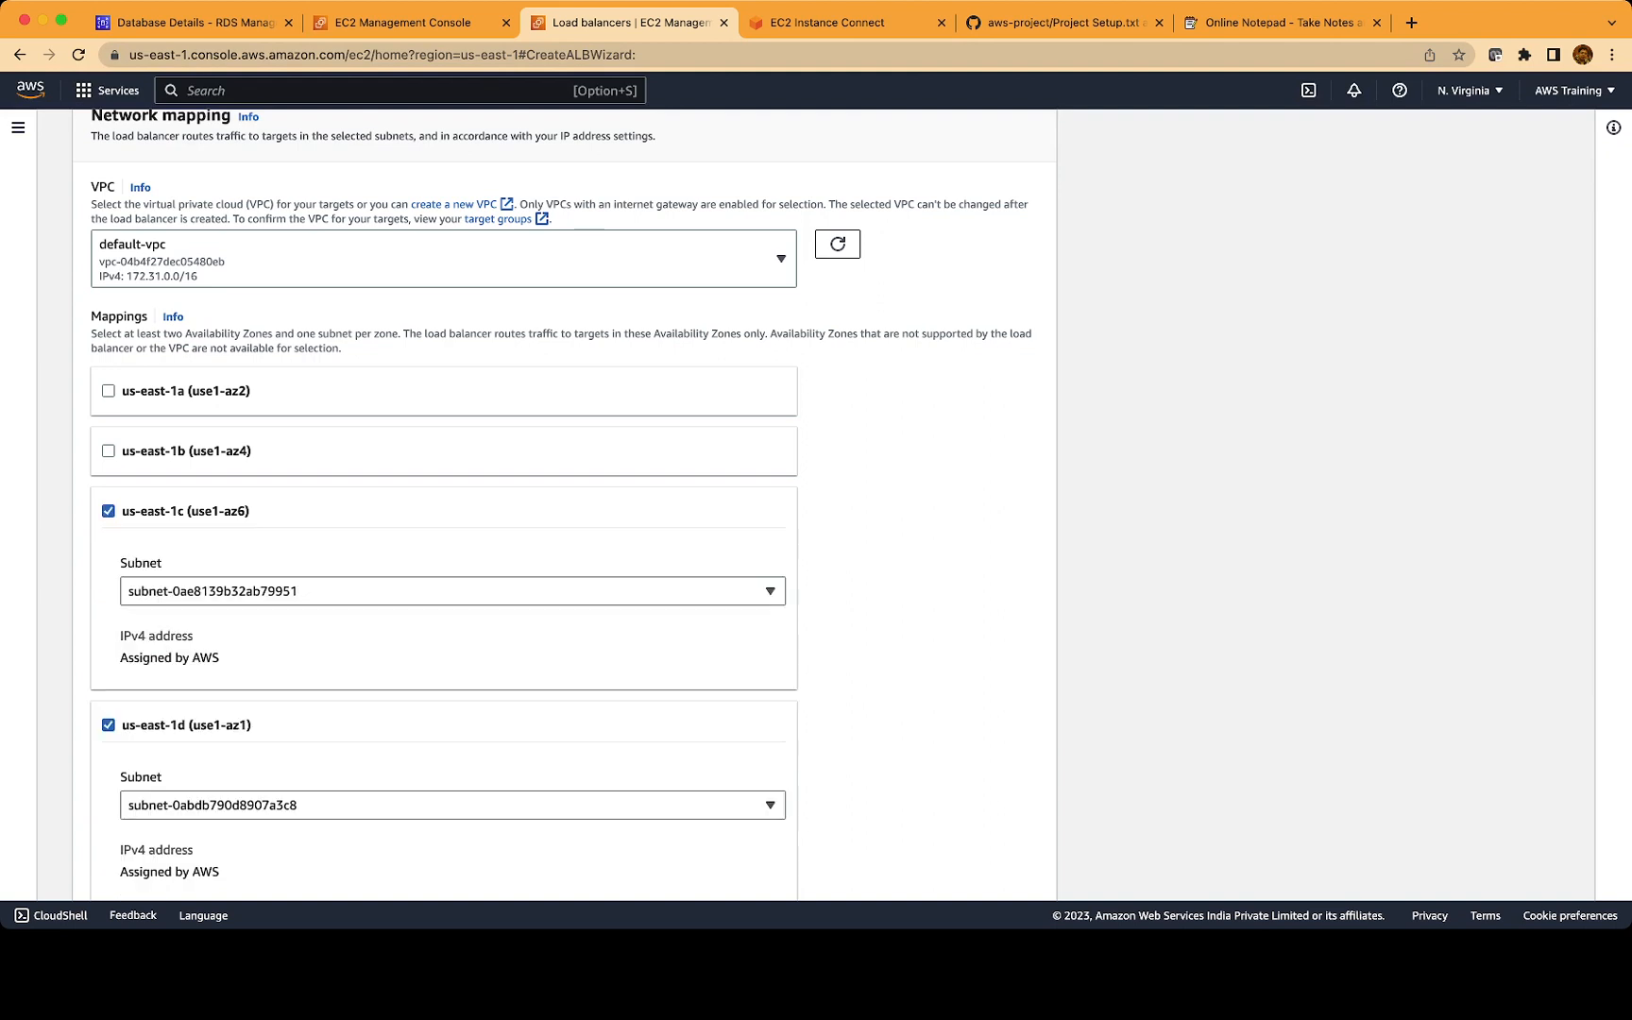
{"action": "left_click", "coordinate": [109, 450]}
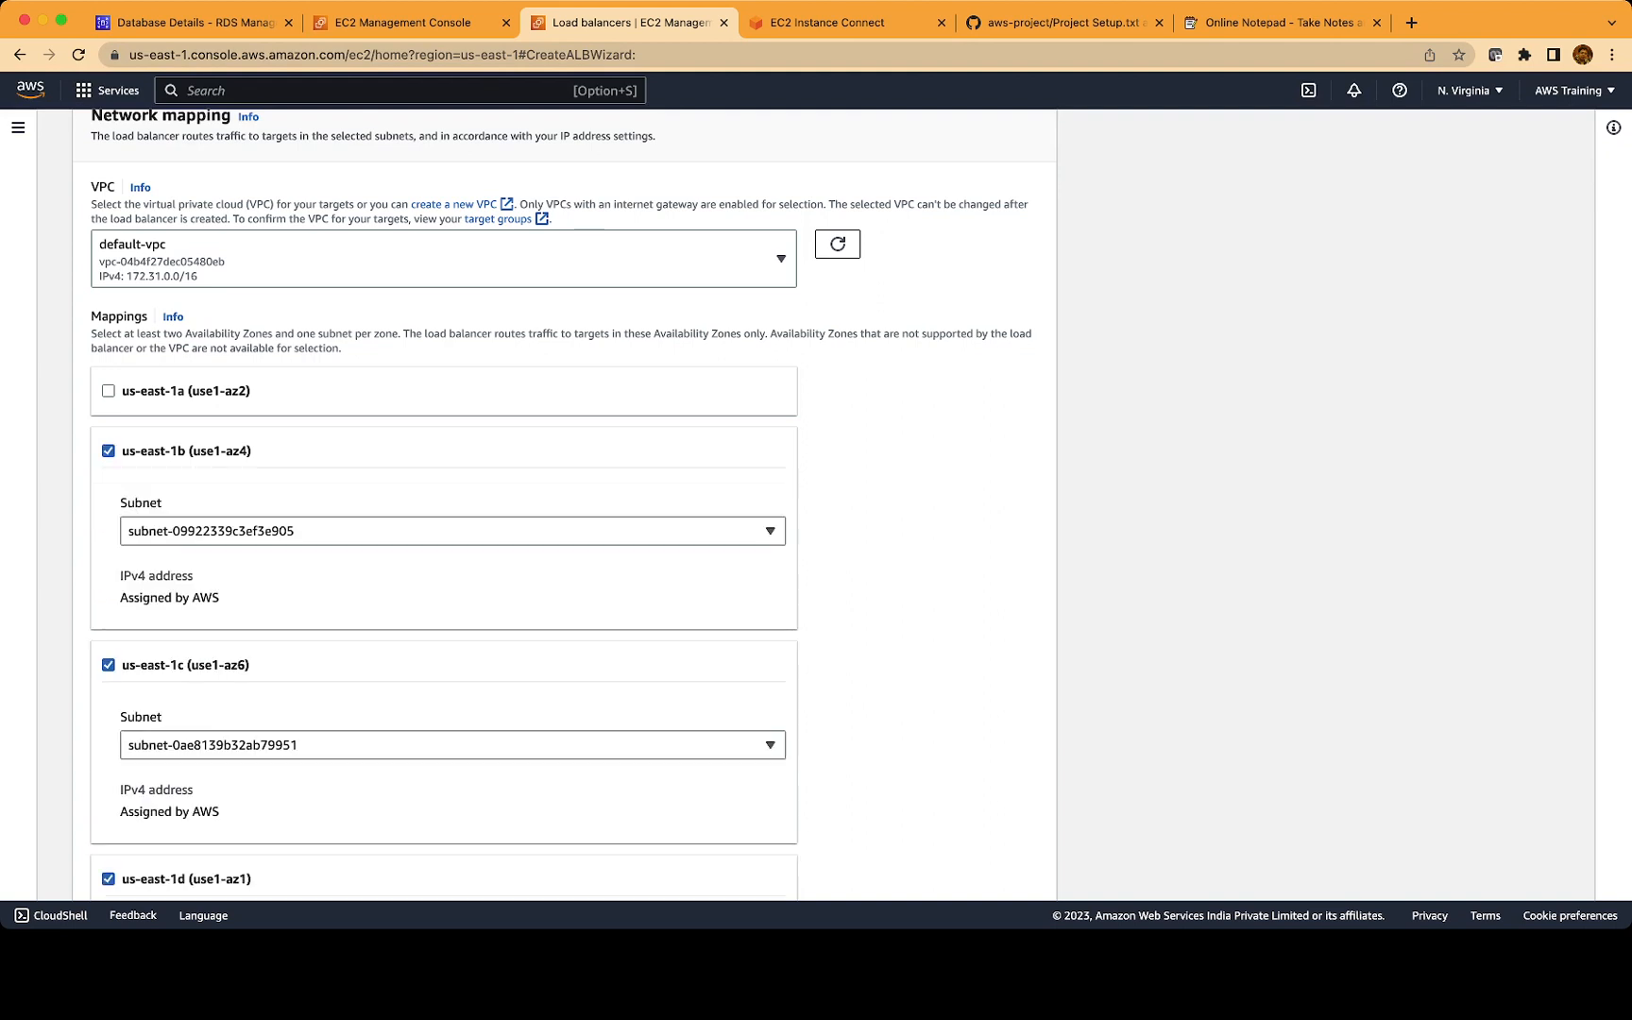
{"action": "left_click", "coordinate": [108, 391]}
Remove the default security group from the load balancer and look through the existing security groups
{"action": "scroll", "coordinate": [567, 501], "scroll_direction": "down", "scroll_amount": 5}
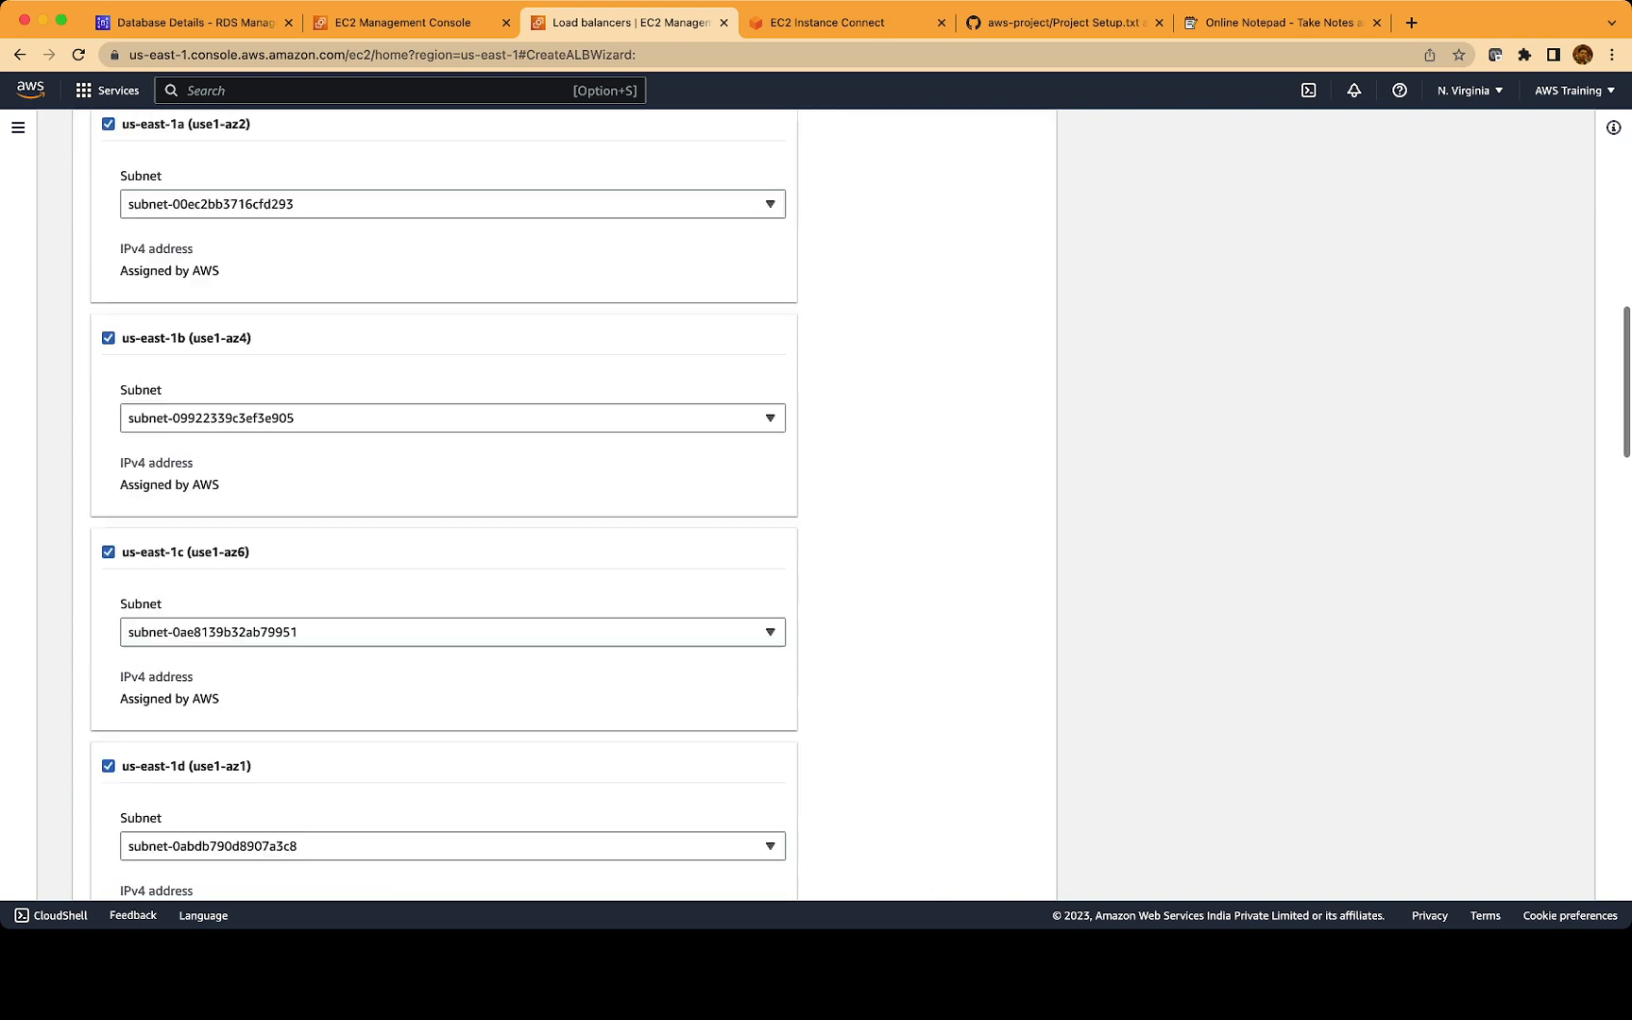
{"action": "scroll", "coordinate": [567, 501], "scroll_direction": "down", "scroll_amount": 8}
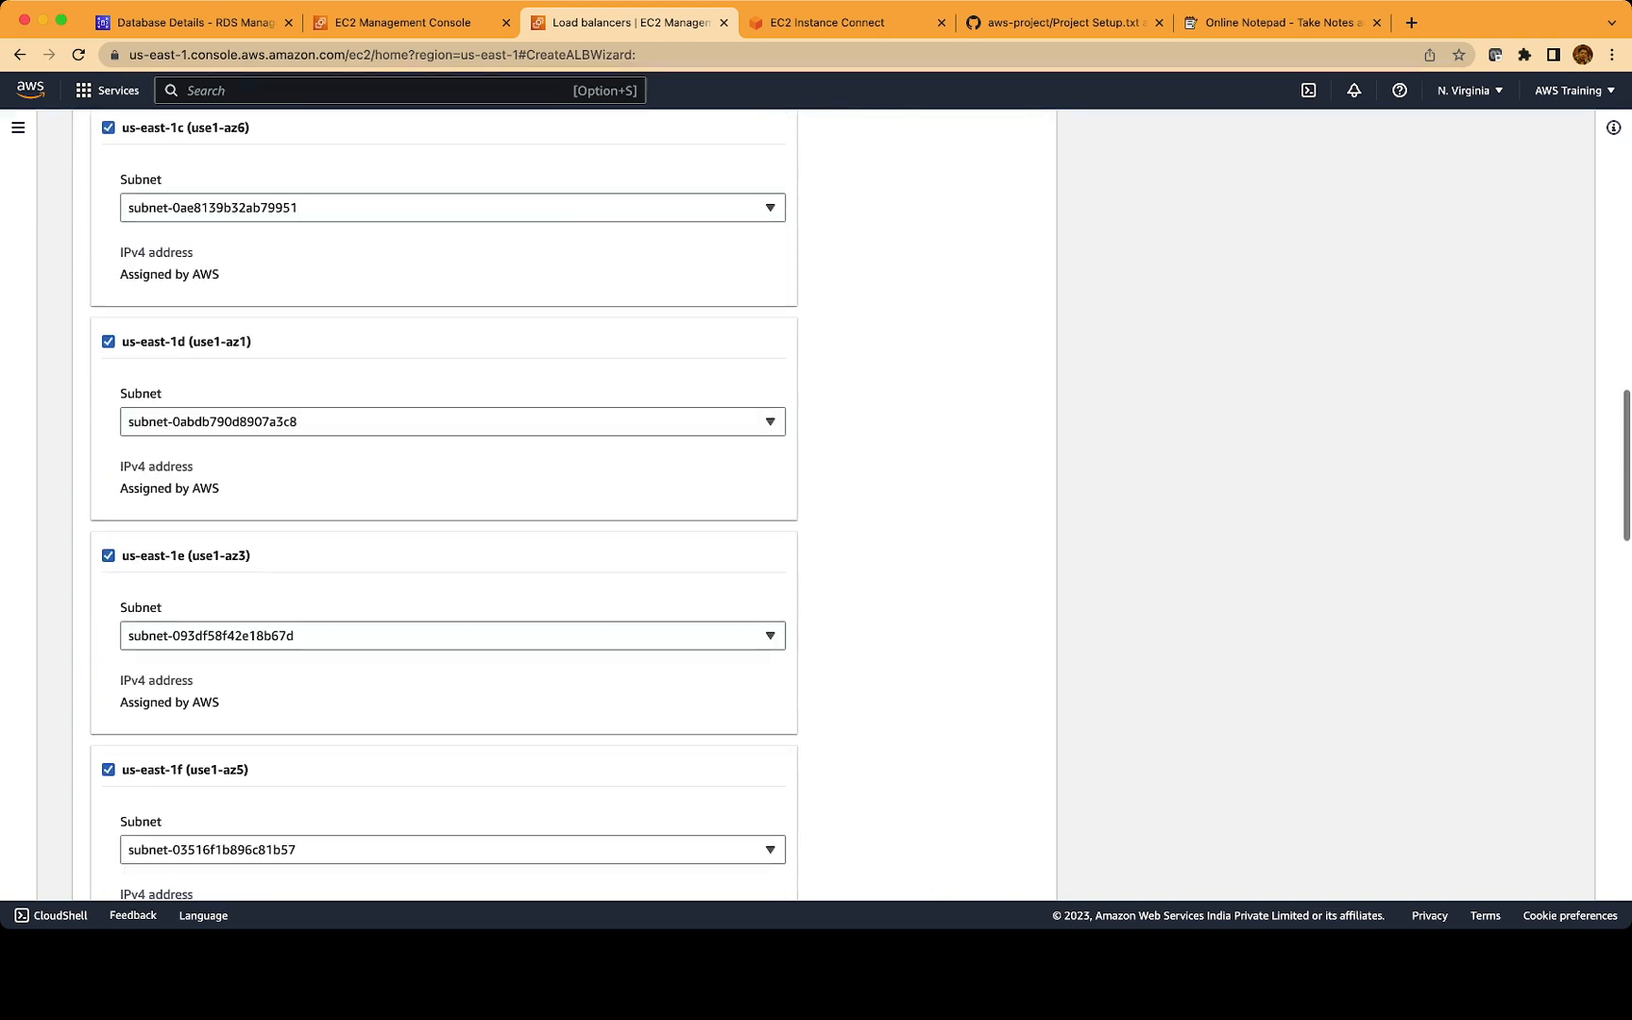
{"action": "scroll", "coordinate": [567, 500], "scroll_direction": "down", "scroll_amount": 4}
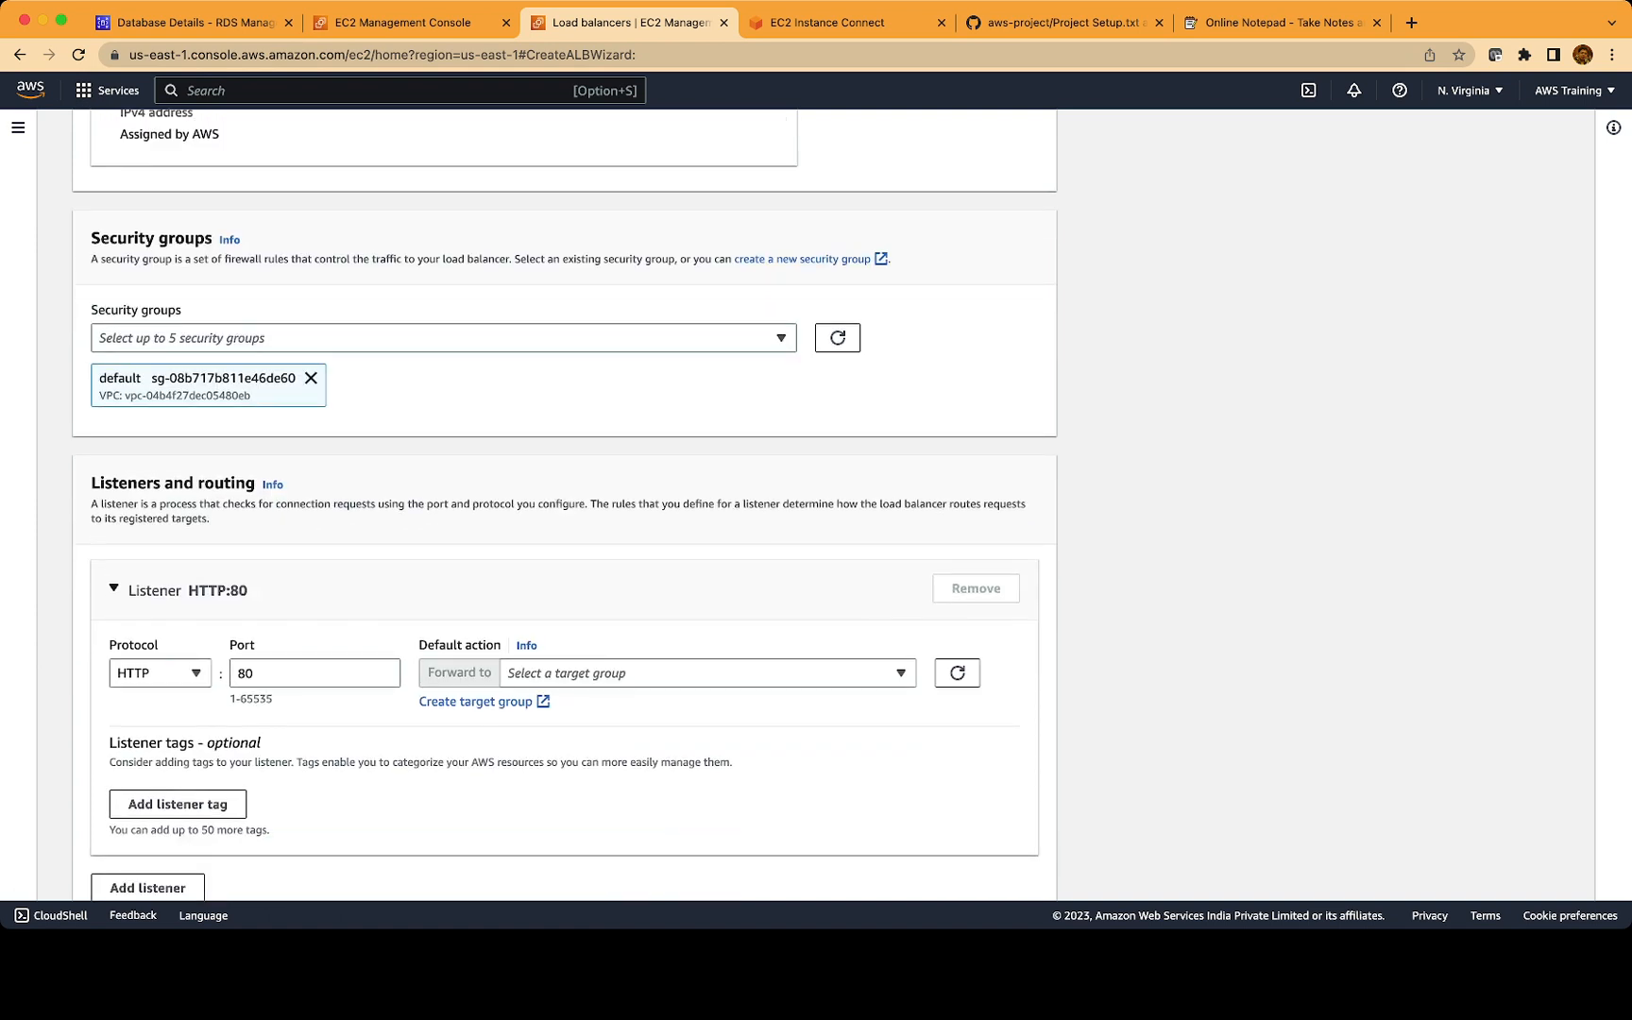
{"action": "left_click", "coordinate": [310, 378]}
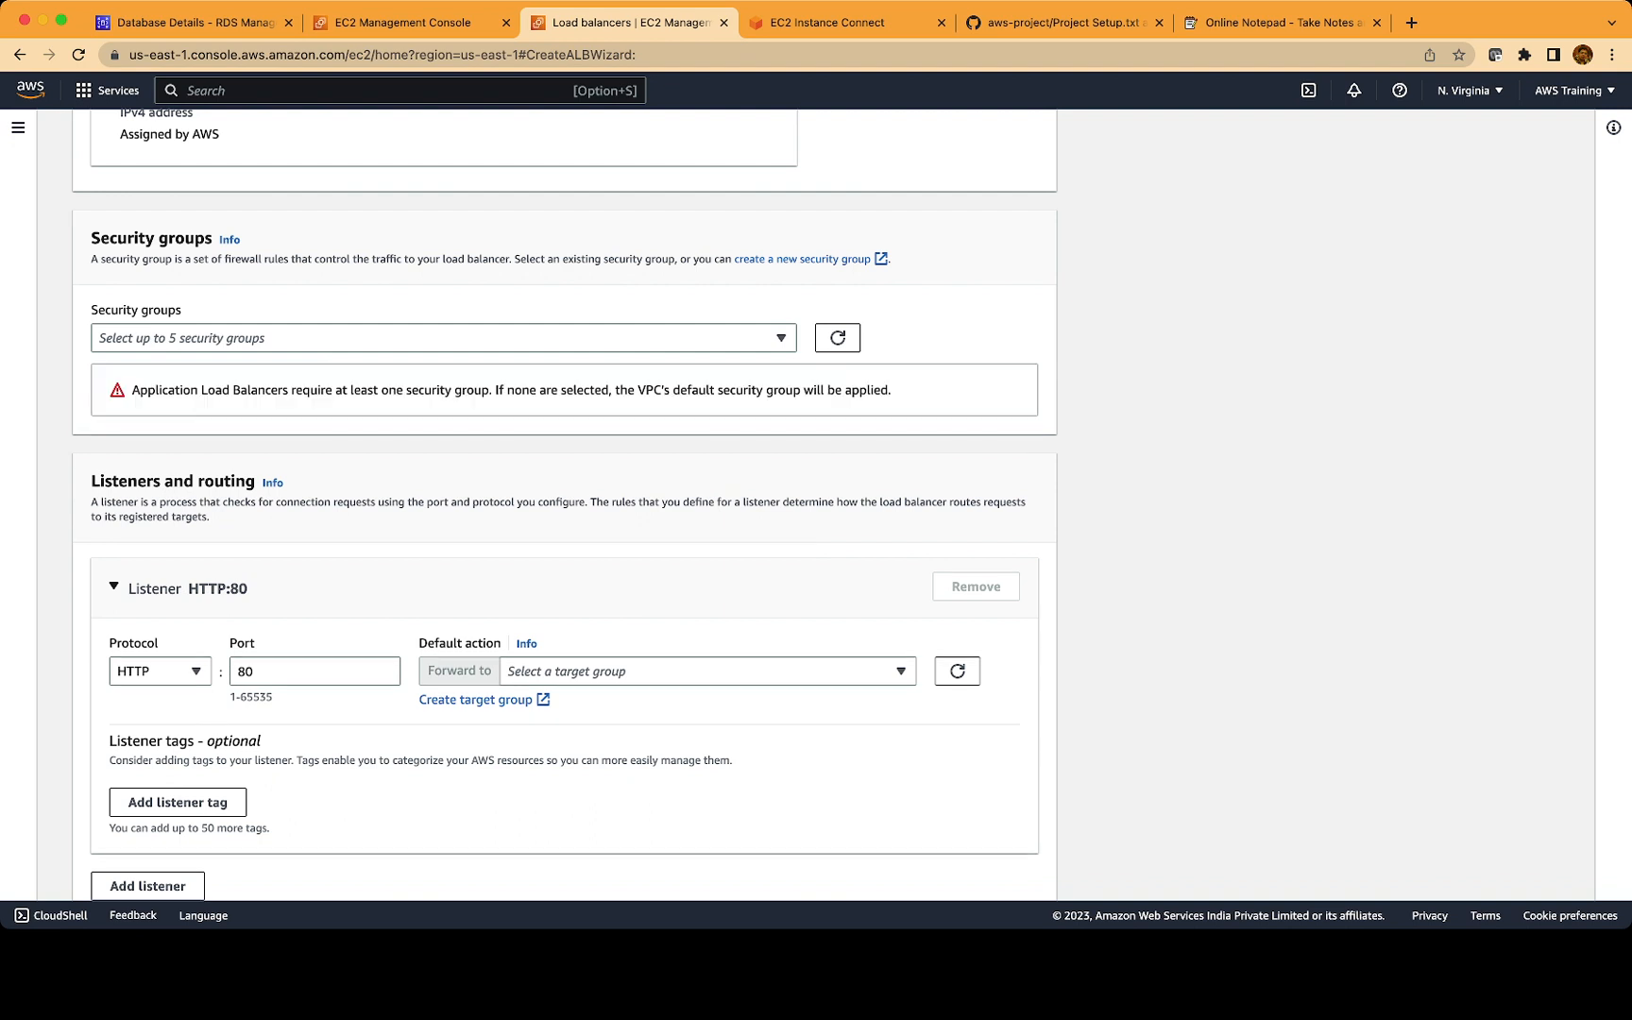
{"action": "left_click", "coordinate": [443, 339]}
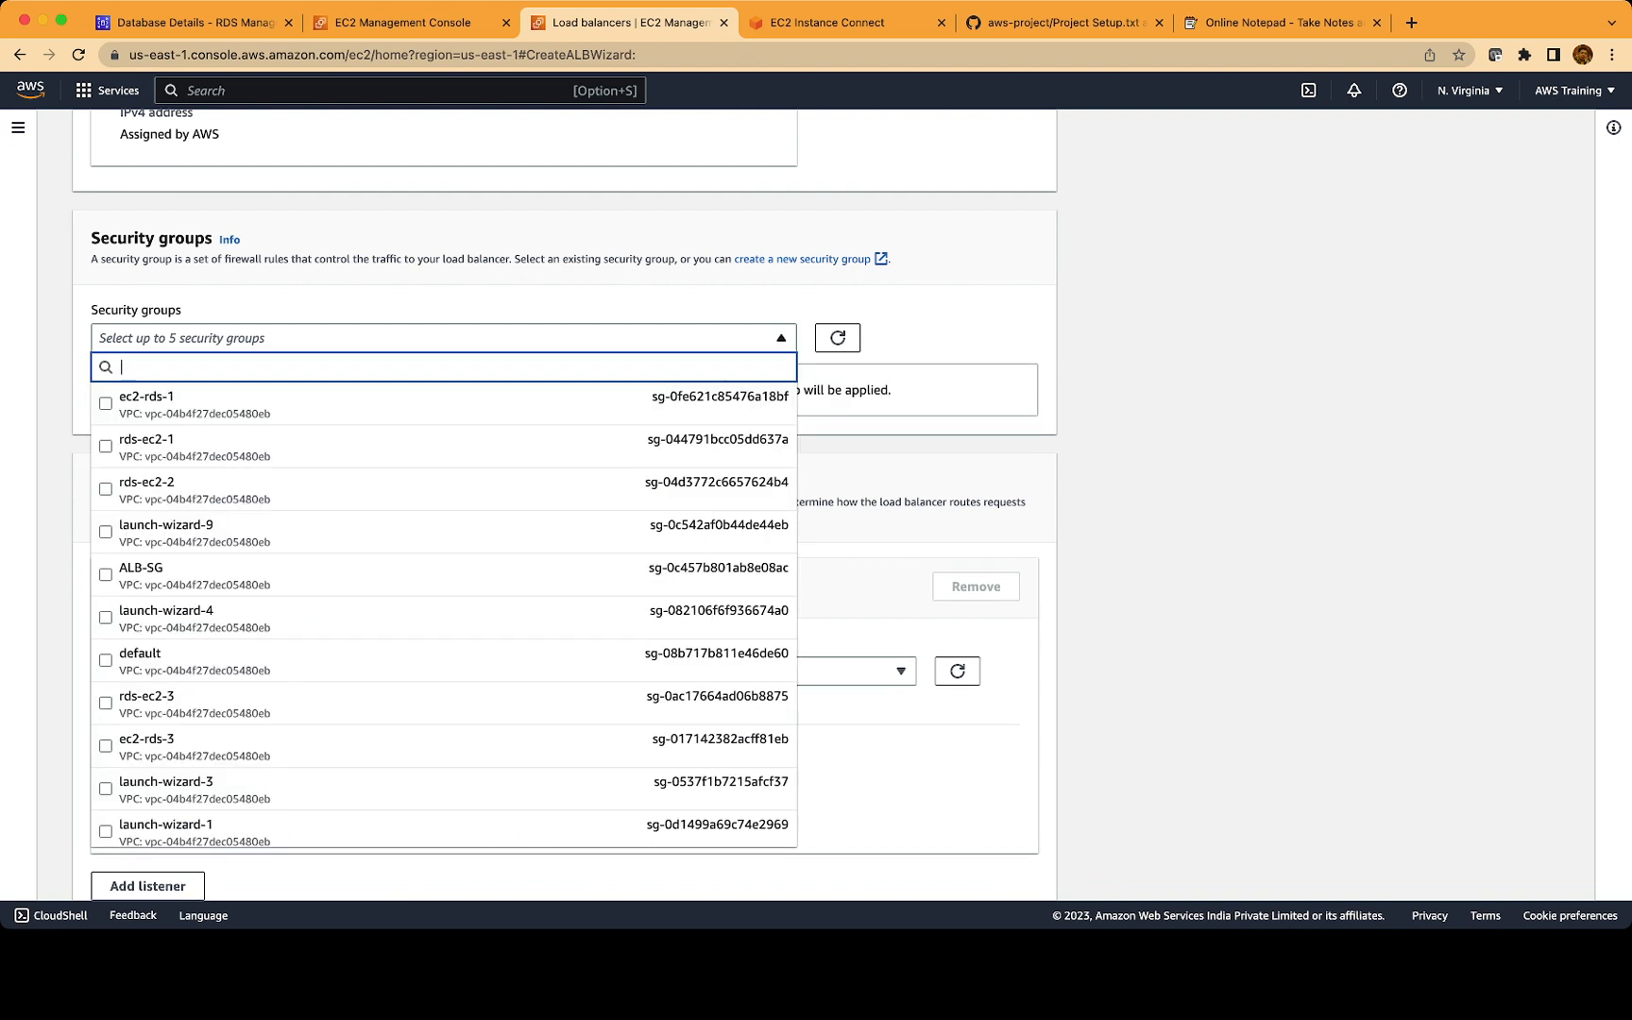
{"action": "key", "text": "Escape"}
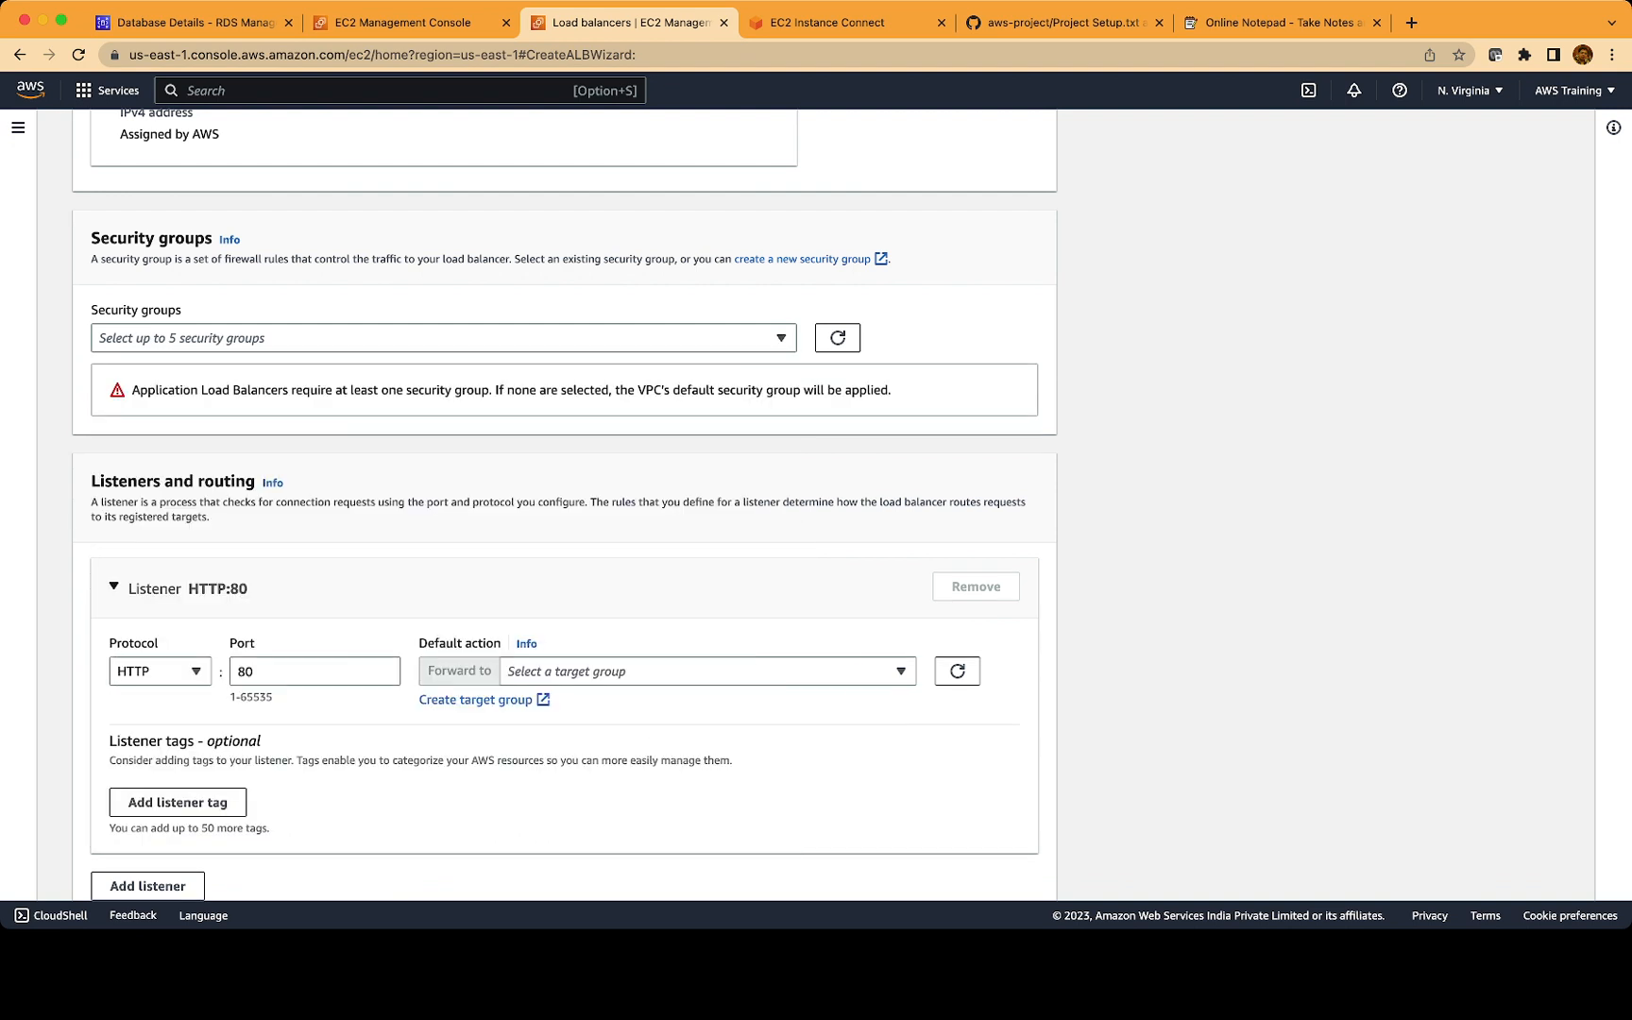
Start a new security group for the load balancer, named alb-sg-1 with the description alb-sg
{"action": "scroll", "coordinate": [564, 501], "scroll_direction": "down", "scroll_amount": 1}
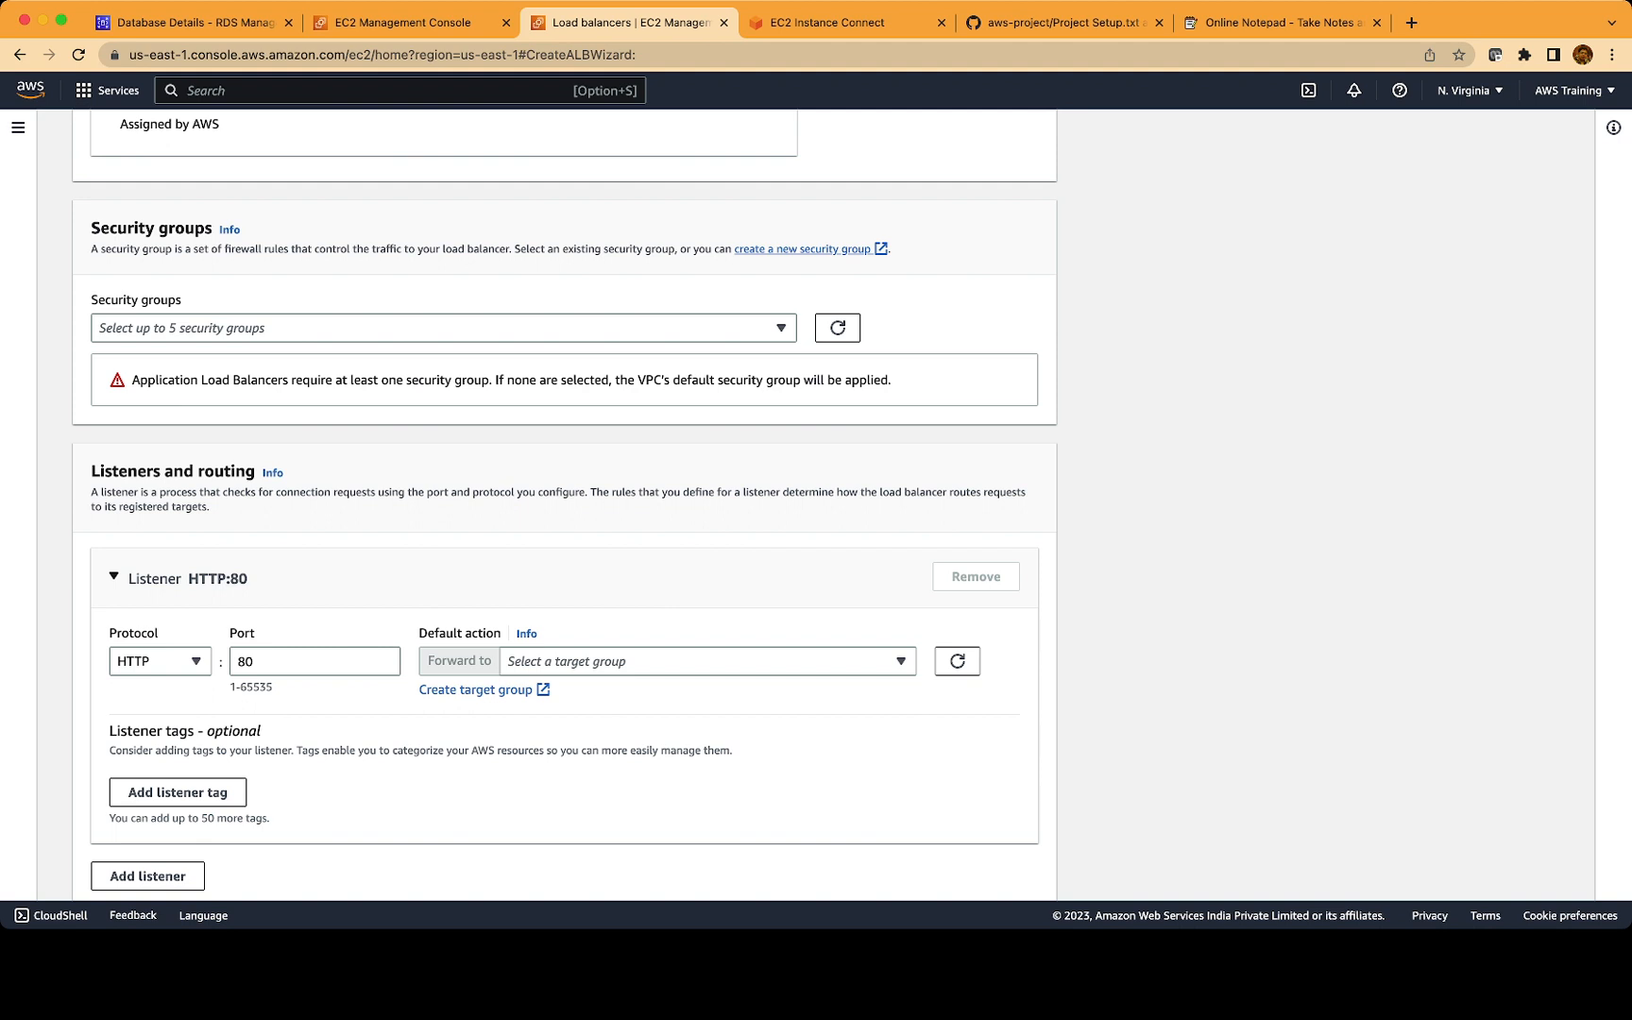
{"action": "left_click", "coordinate": [802, 248]}
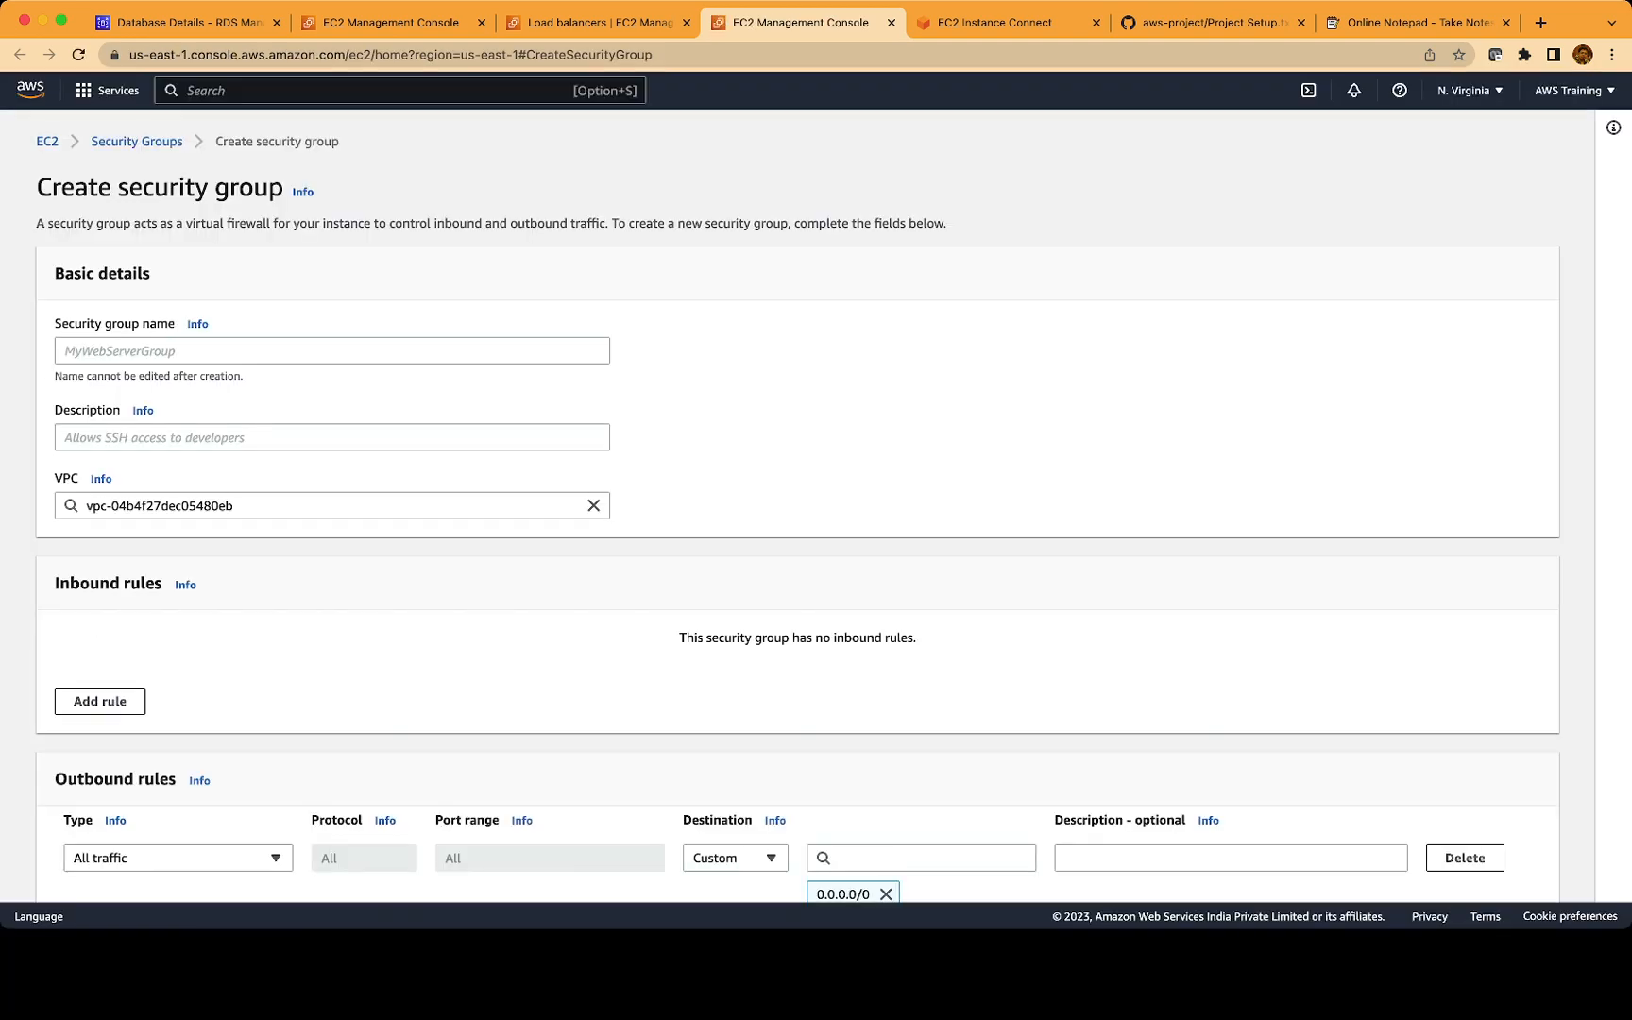
{"action": "left_click", "coordinate": [331, 351]}
{"action": "type", "text": "al"}
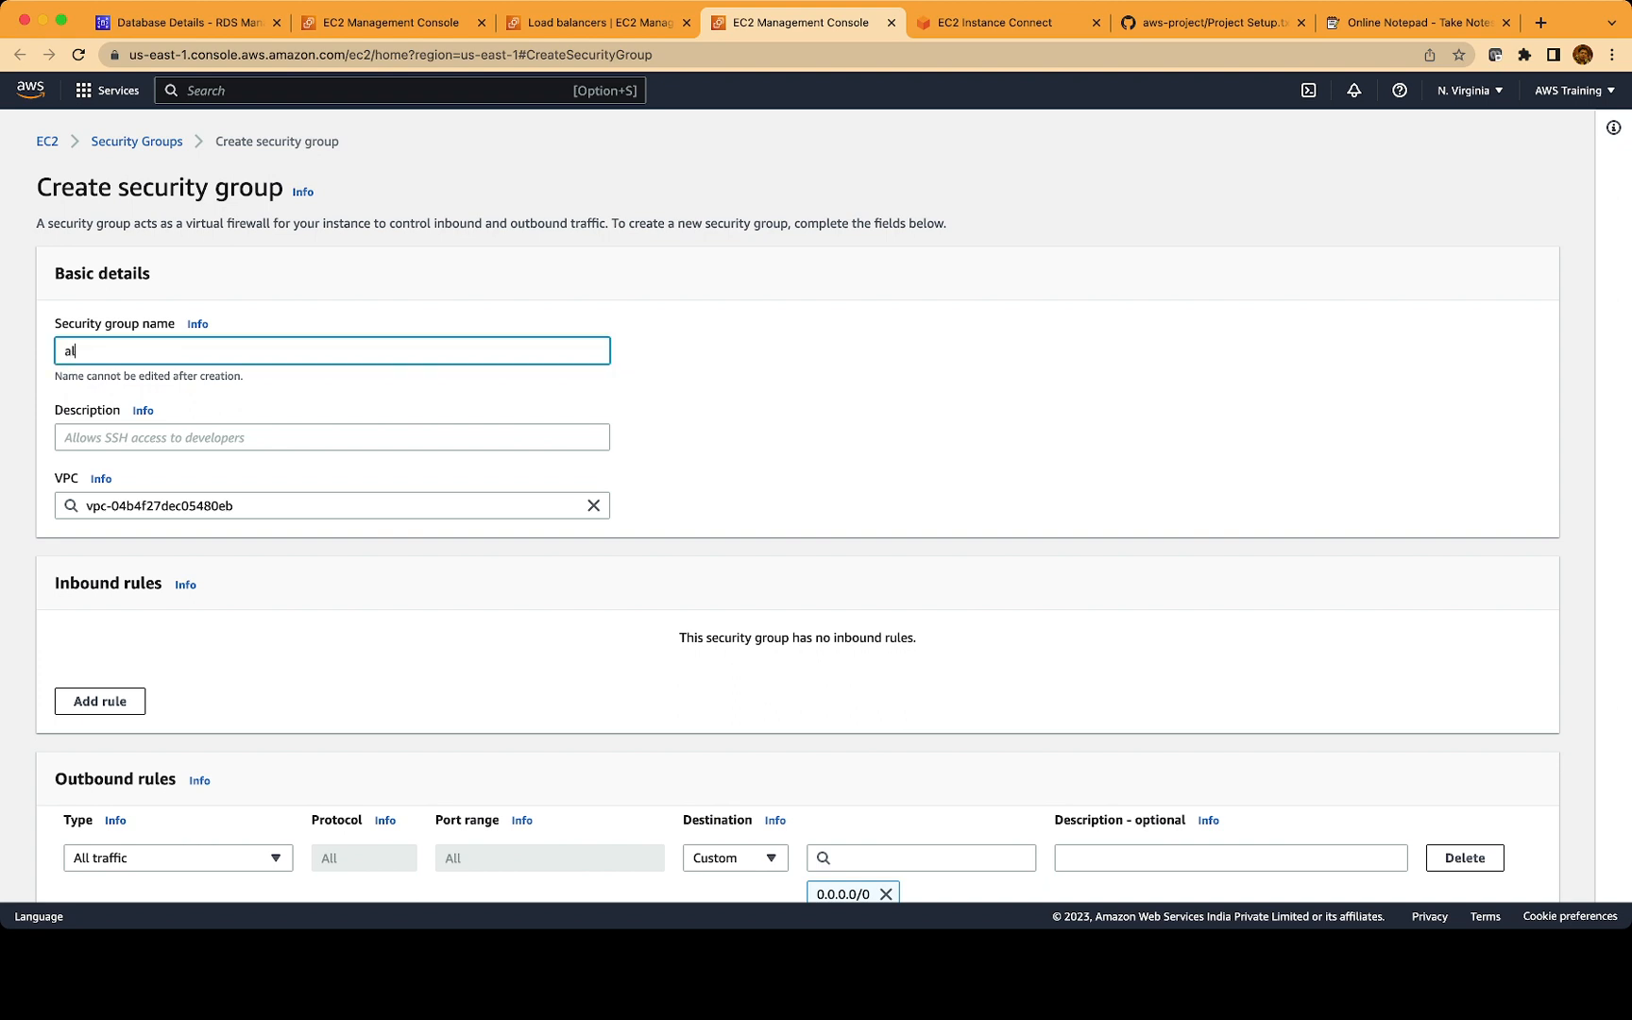
{"action": "type", "text": "b-sg-1"}
{"action": "left_click", "coordinate": [332, 438]}
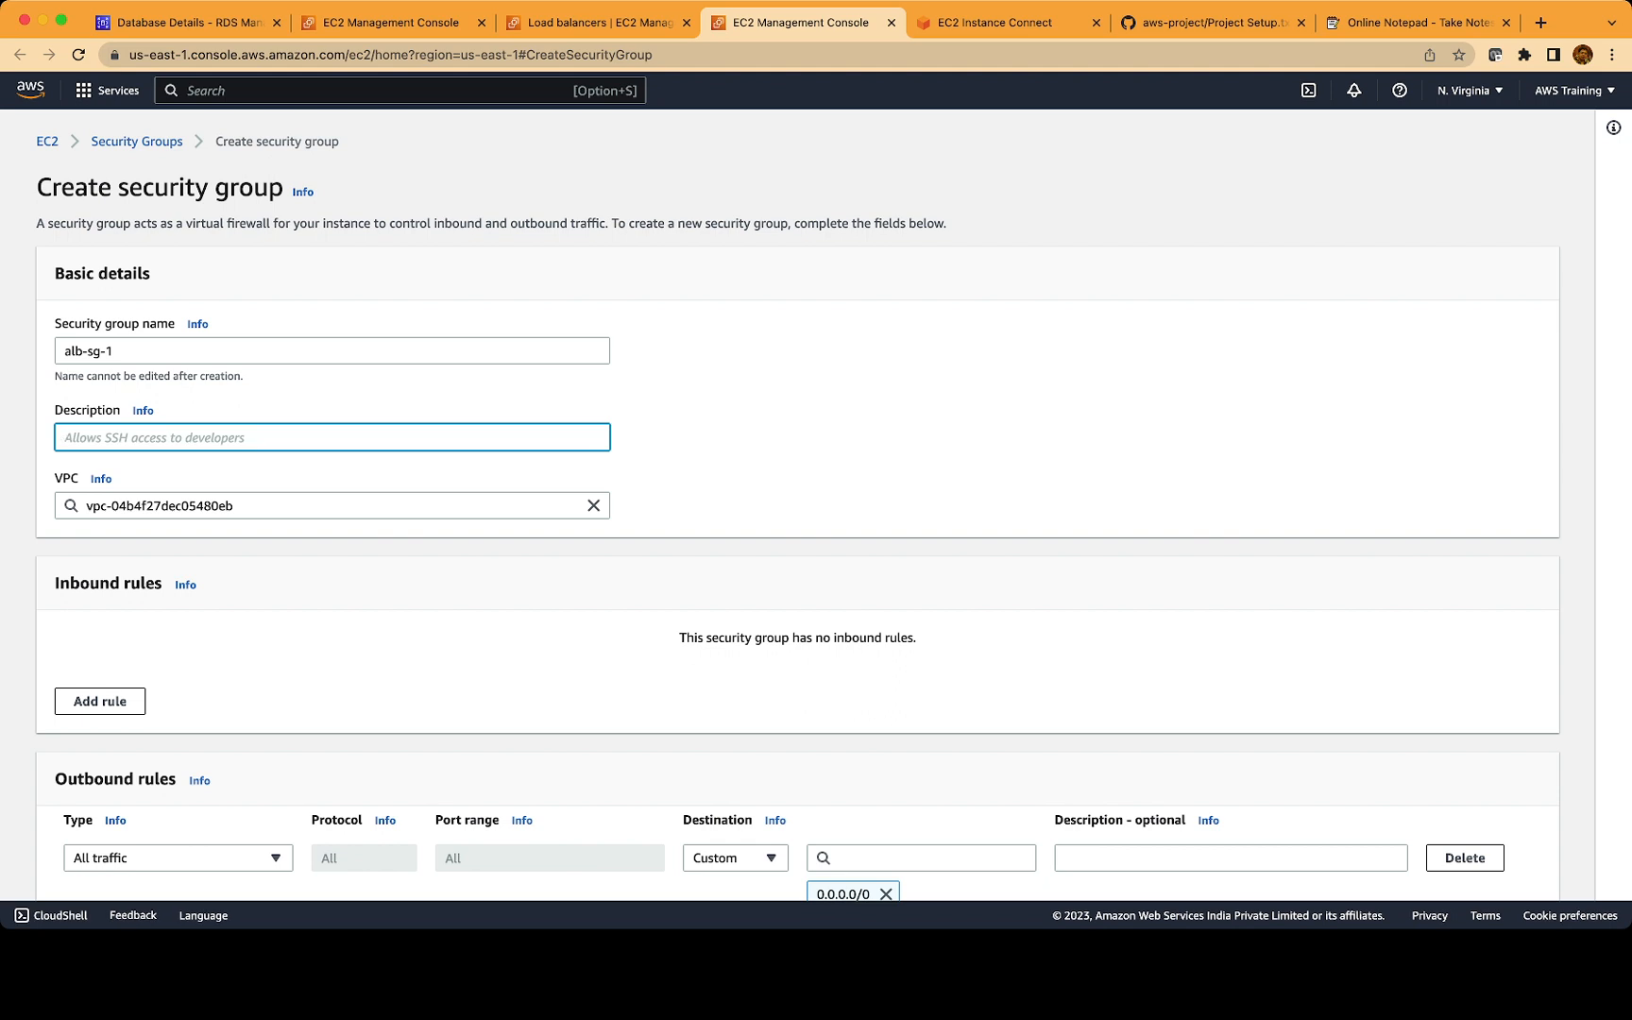
{"action": "type", "text": "alb-sg"}
Add an inbound rule to the security group that allows All traffic from the source Anywhere-IPv4
{"action": "scroll", "coordinate": [816, 510], "scroll_direction": "down", "scroll_amount": 3}
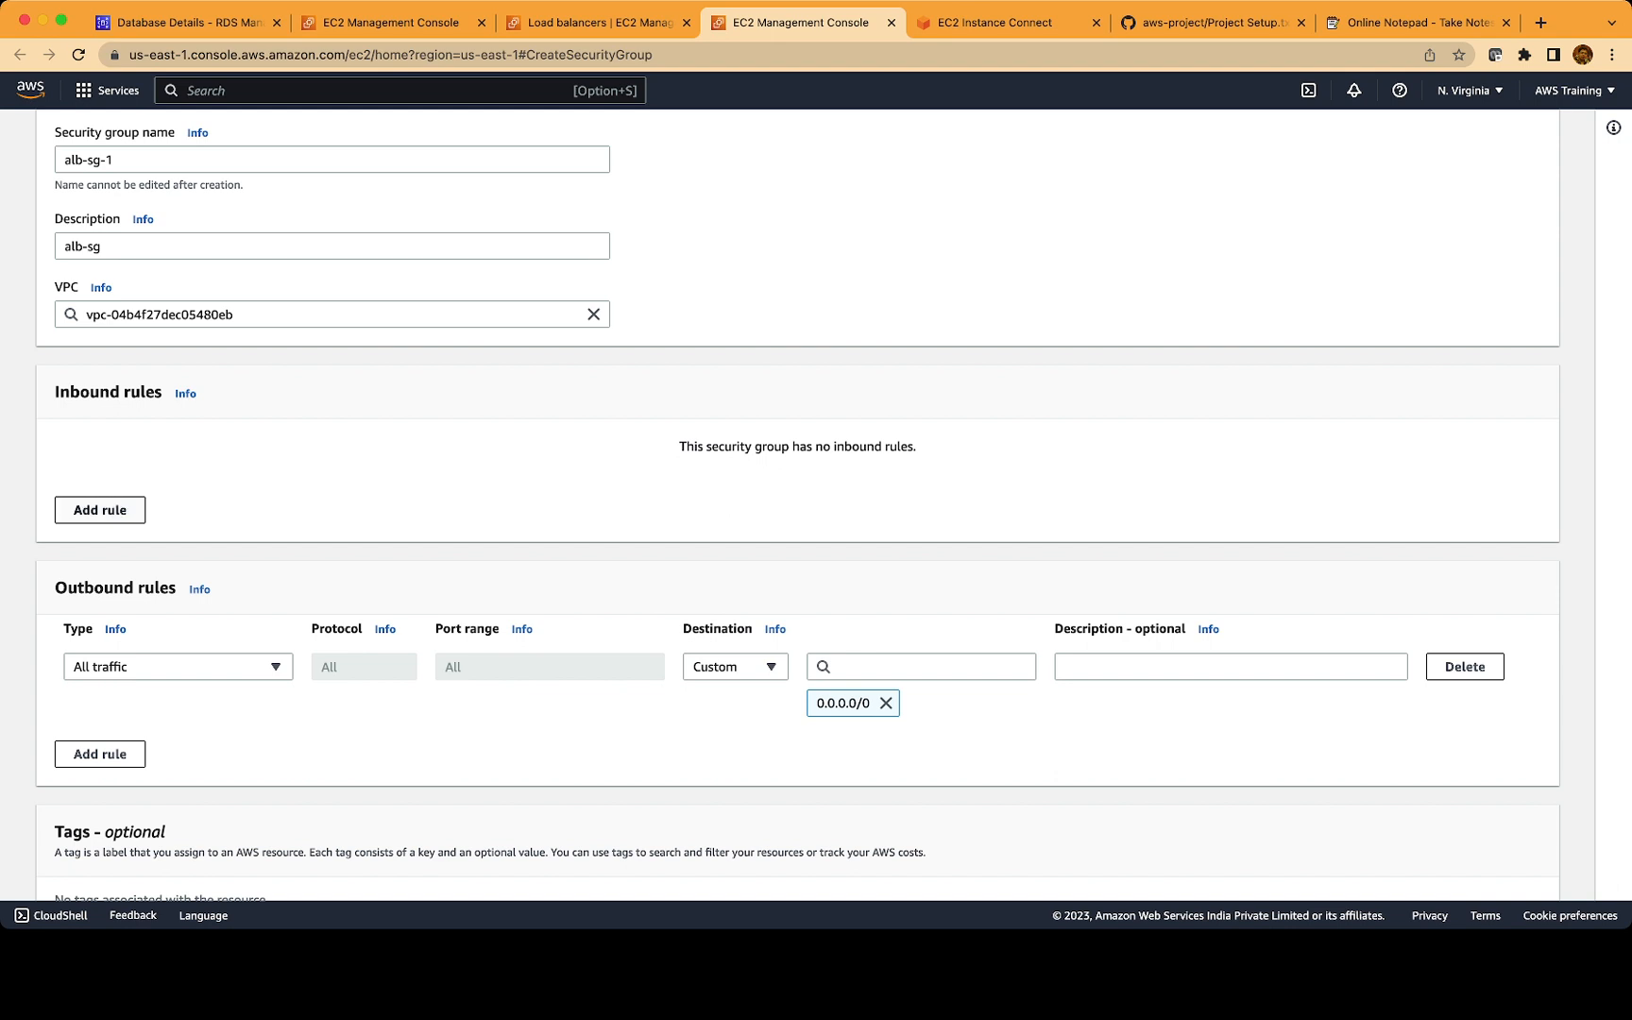
{"action": "left_click", "coordinate": [99, 510]}
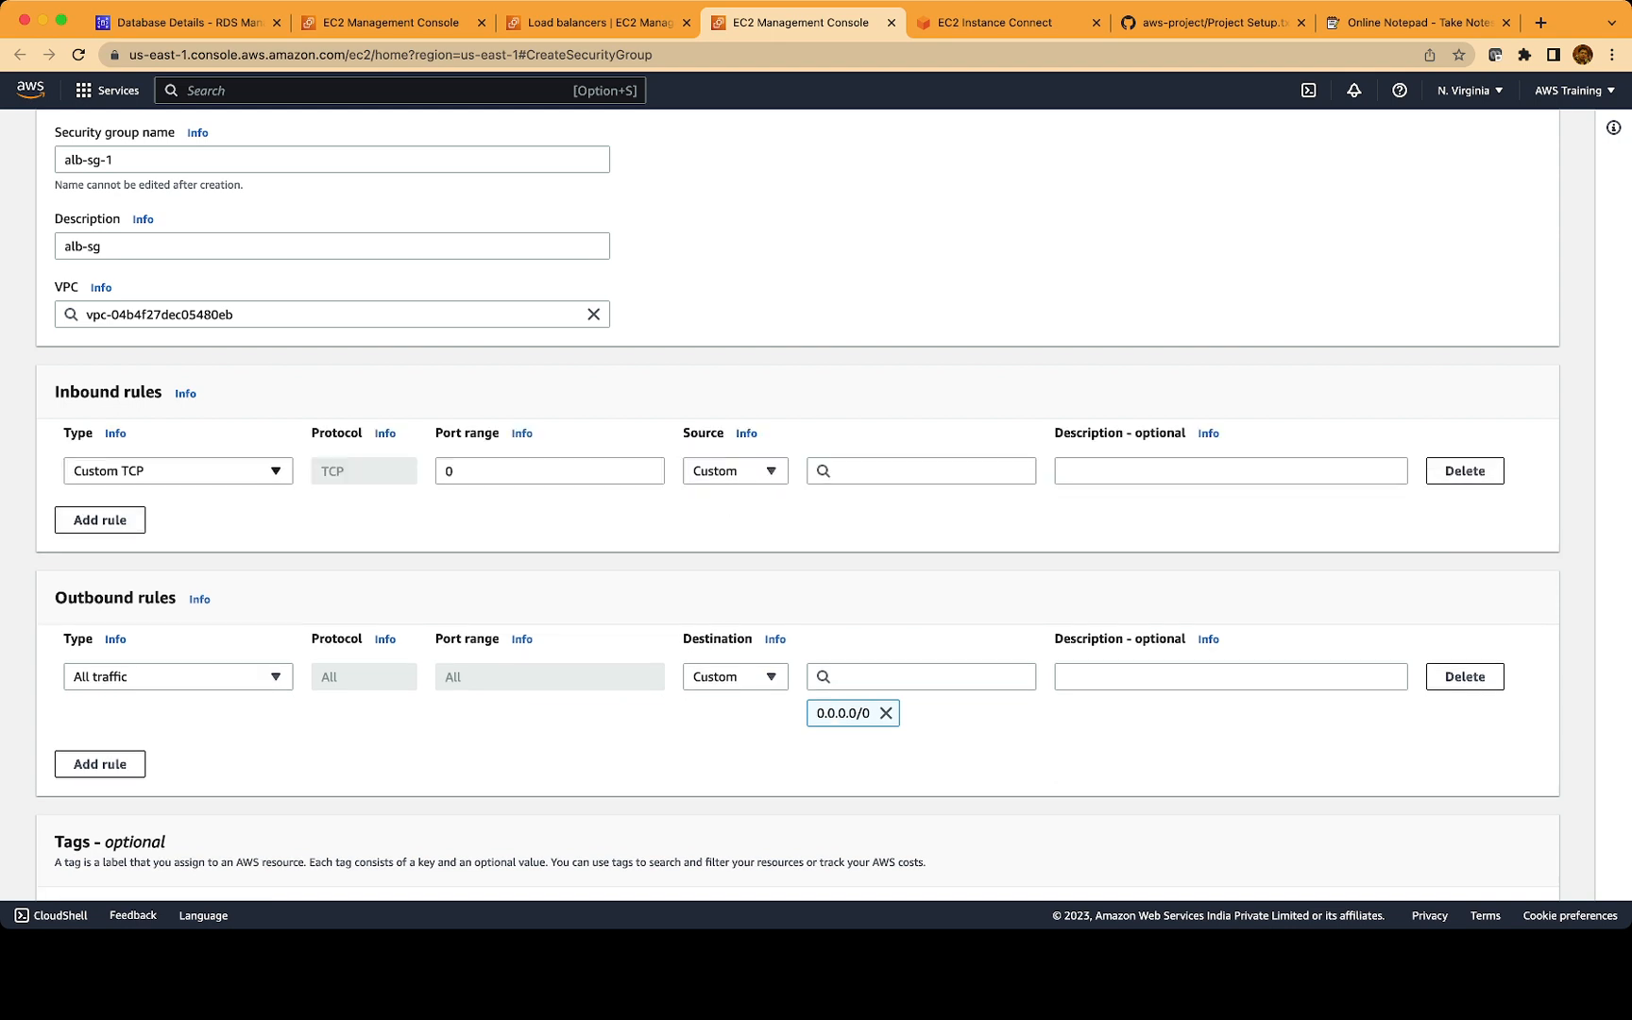
{"action": "left_click", "coordinate": [178, 472]}
{"action": "type", "text": "all"}
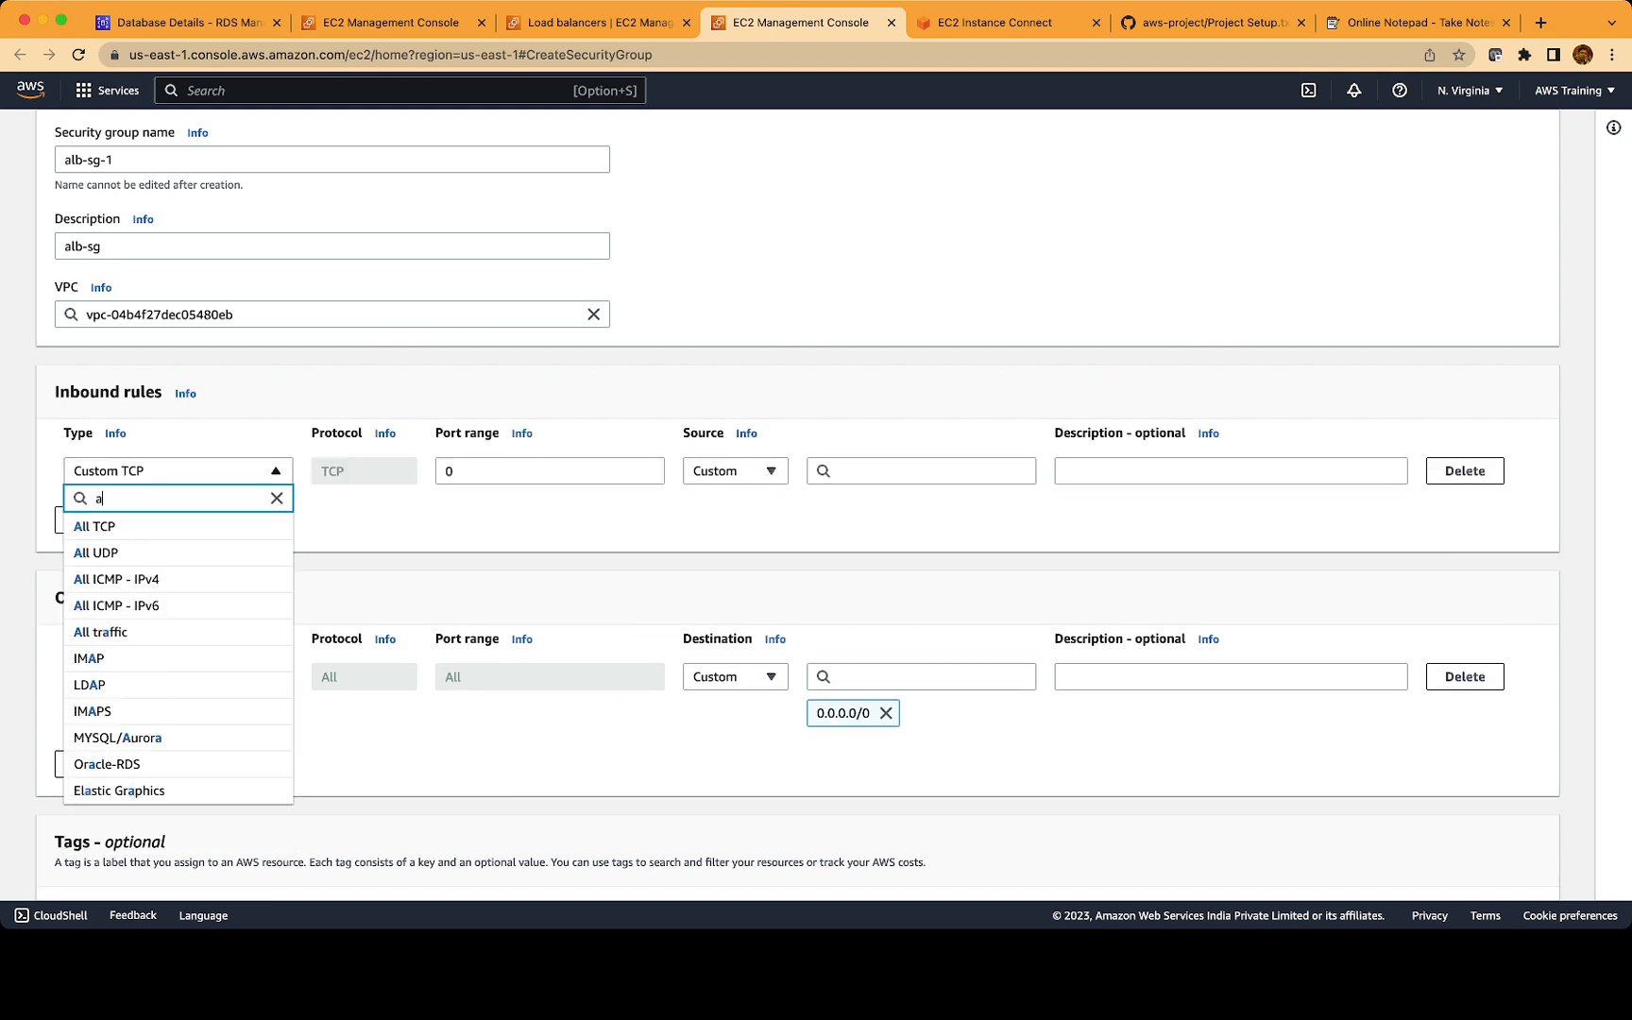
{"action": "key", "text": "Down"}
{"action": "key", "text": "Down"}
{"action": "key", "text": "Down"}
{"action": "key", "text": "Down"}
{"action": "key", "text": "Down"}
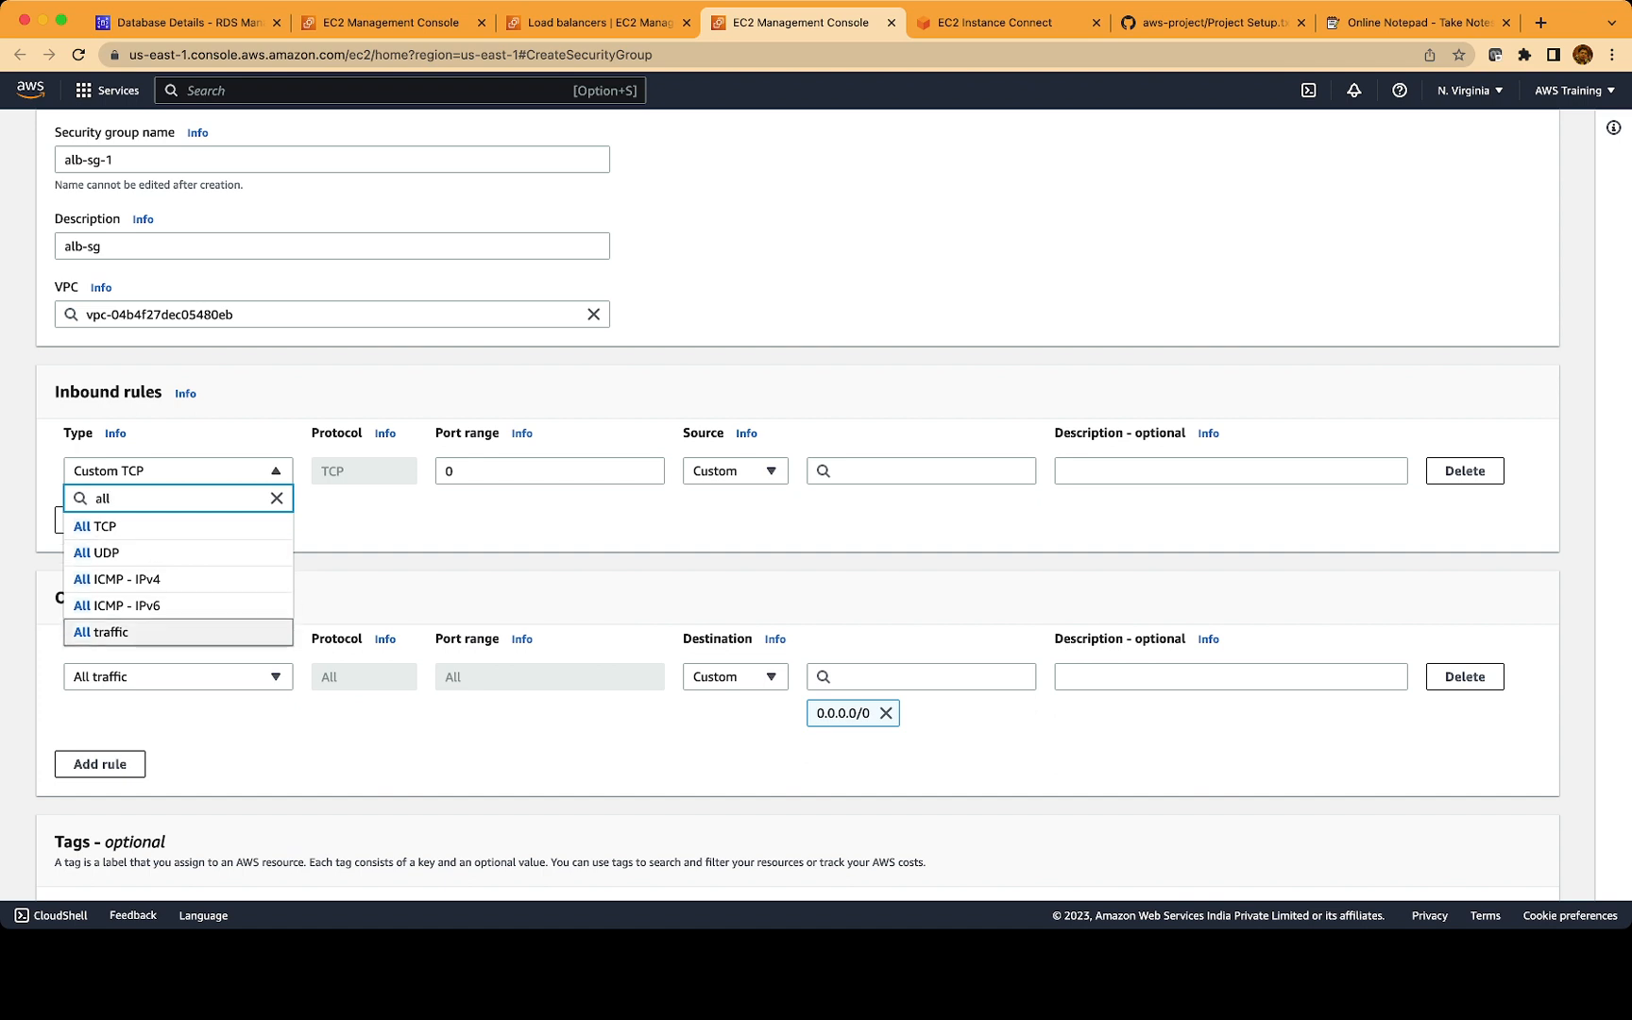
{"action": "key", "text": "Return"}
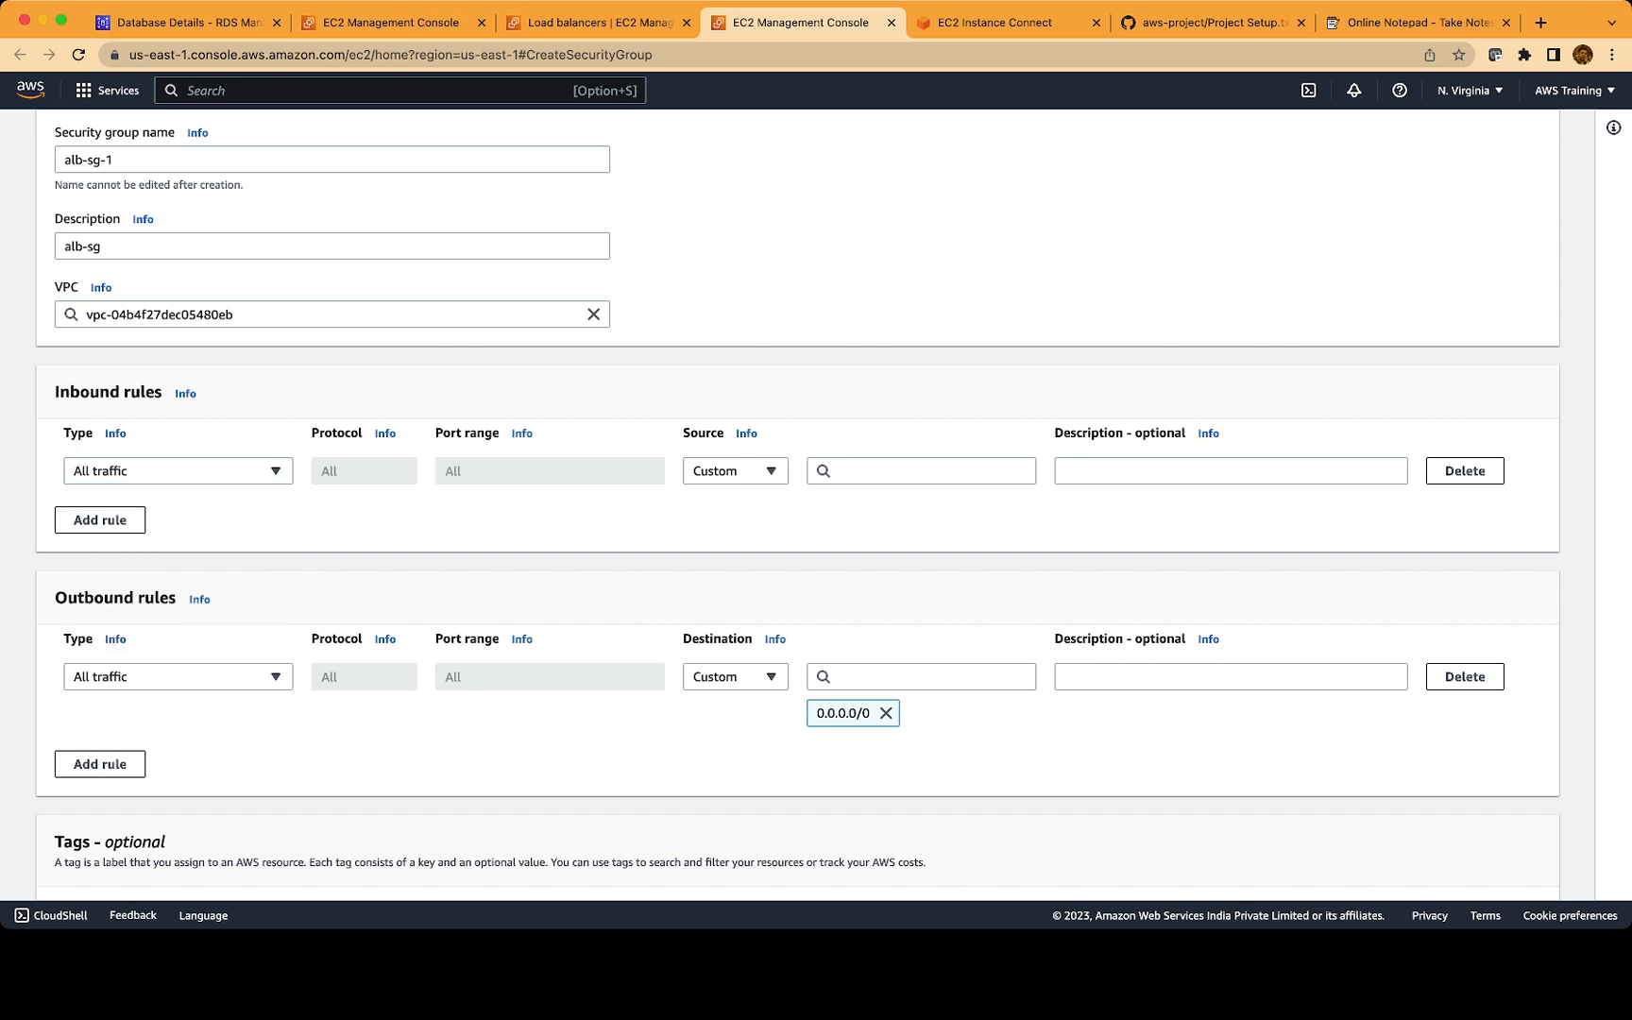
{"action": "left_click", "coordinate": [735, 472]}
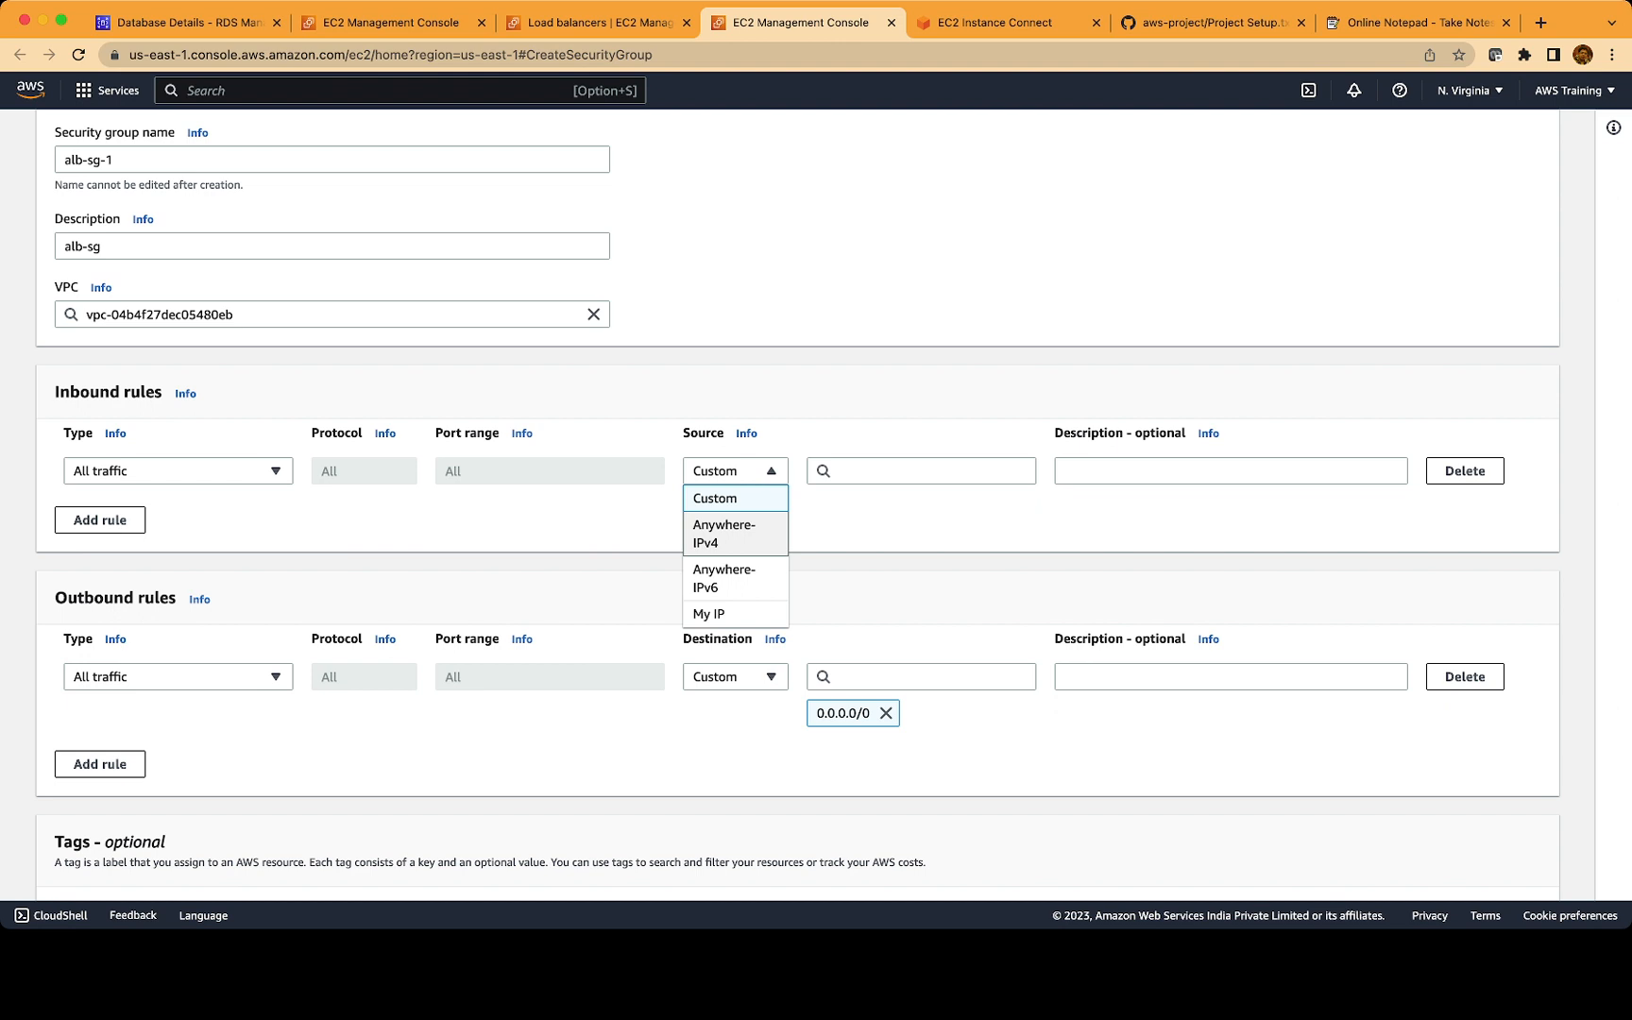
{"action": "left_click", "coordinate": [735, 533]}
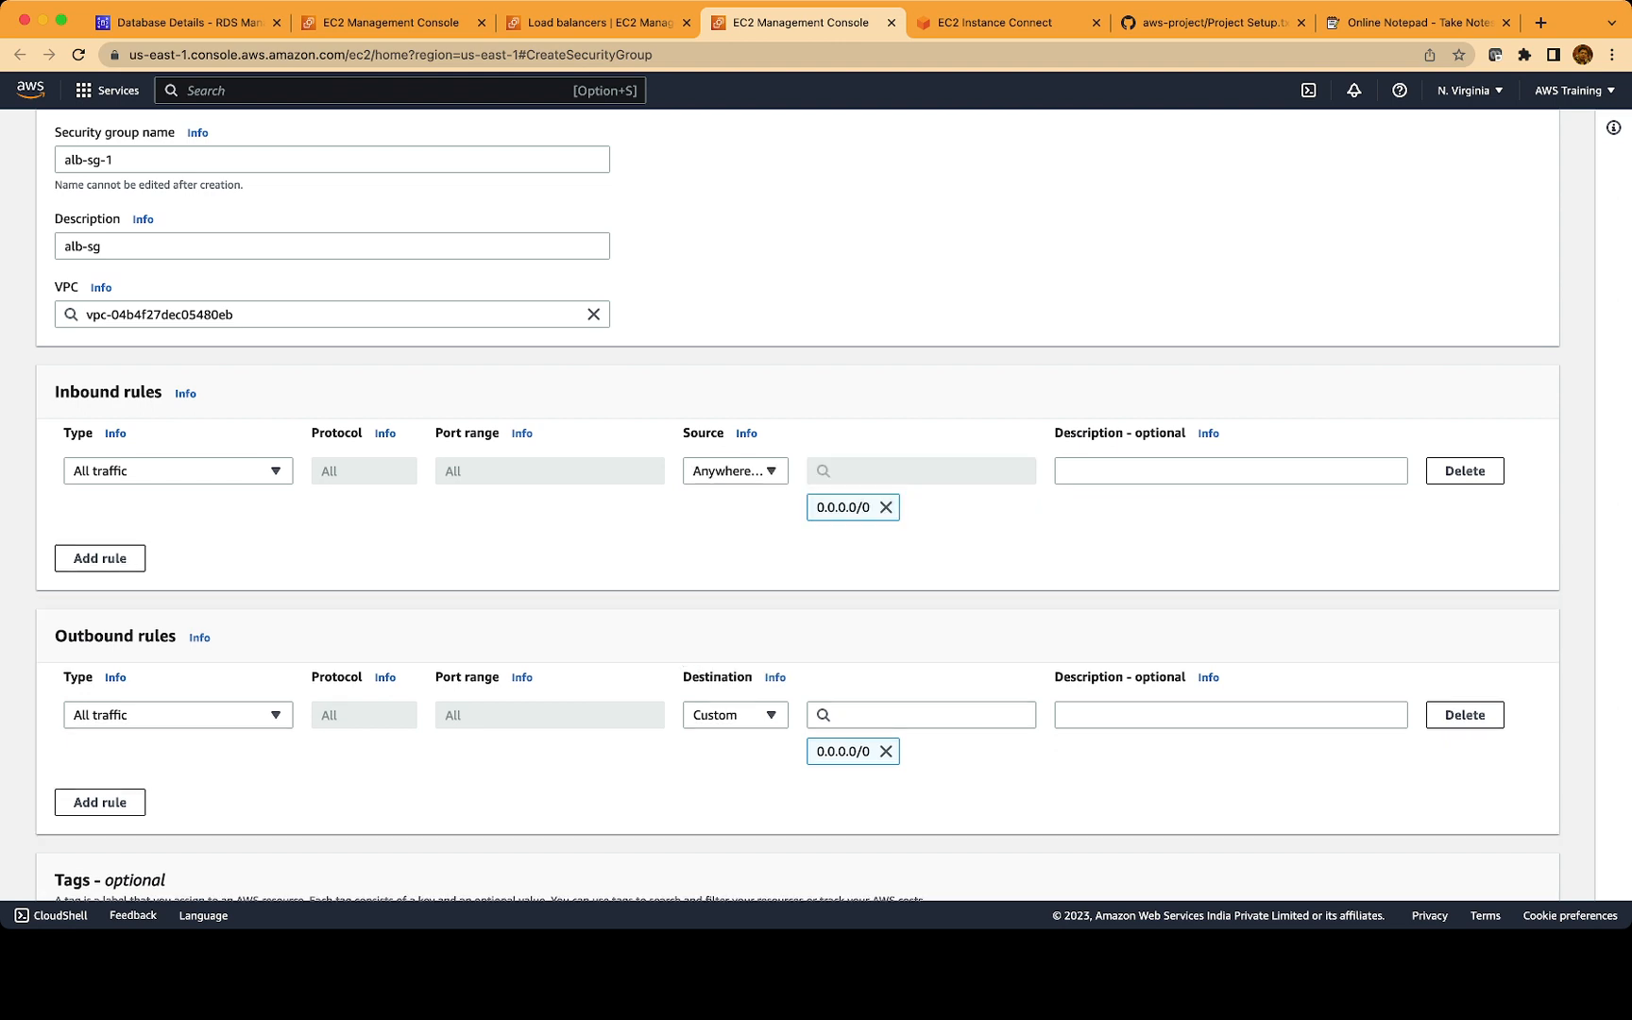
Review the inbound and outbound rules of alb-sg-1 and create the security group
{"action": "scroll", "coordinate": [815, 507], "scroll_direction": "down", "scroll_amount": 3}
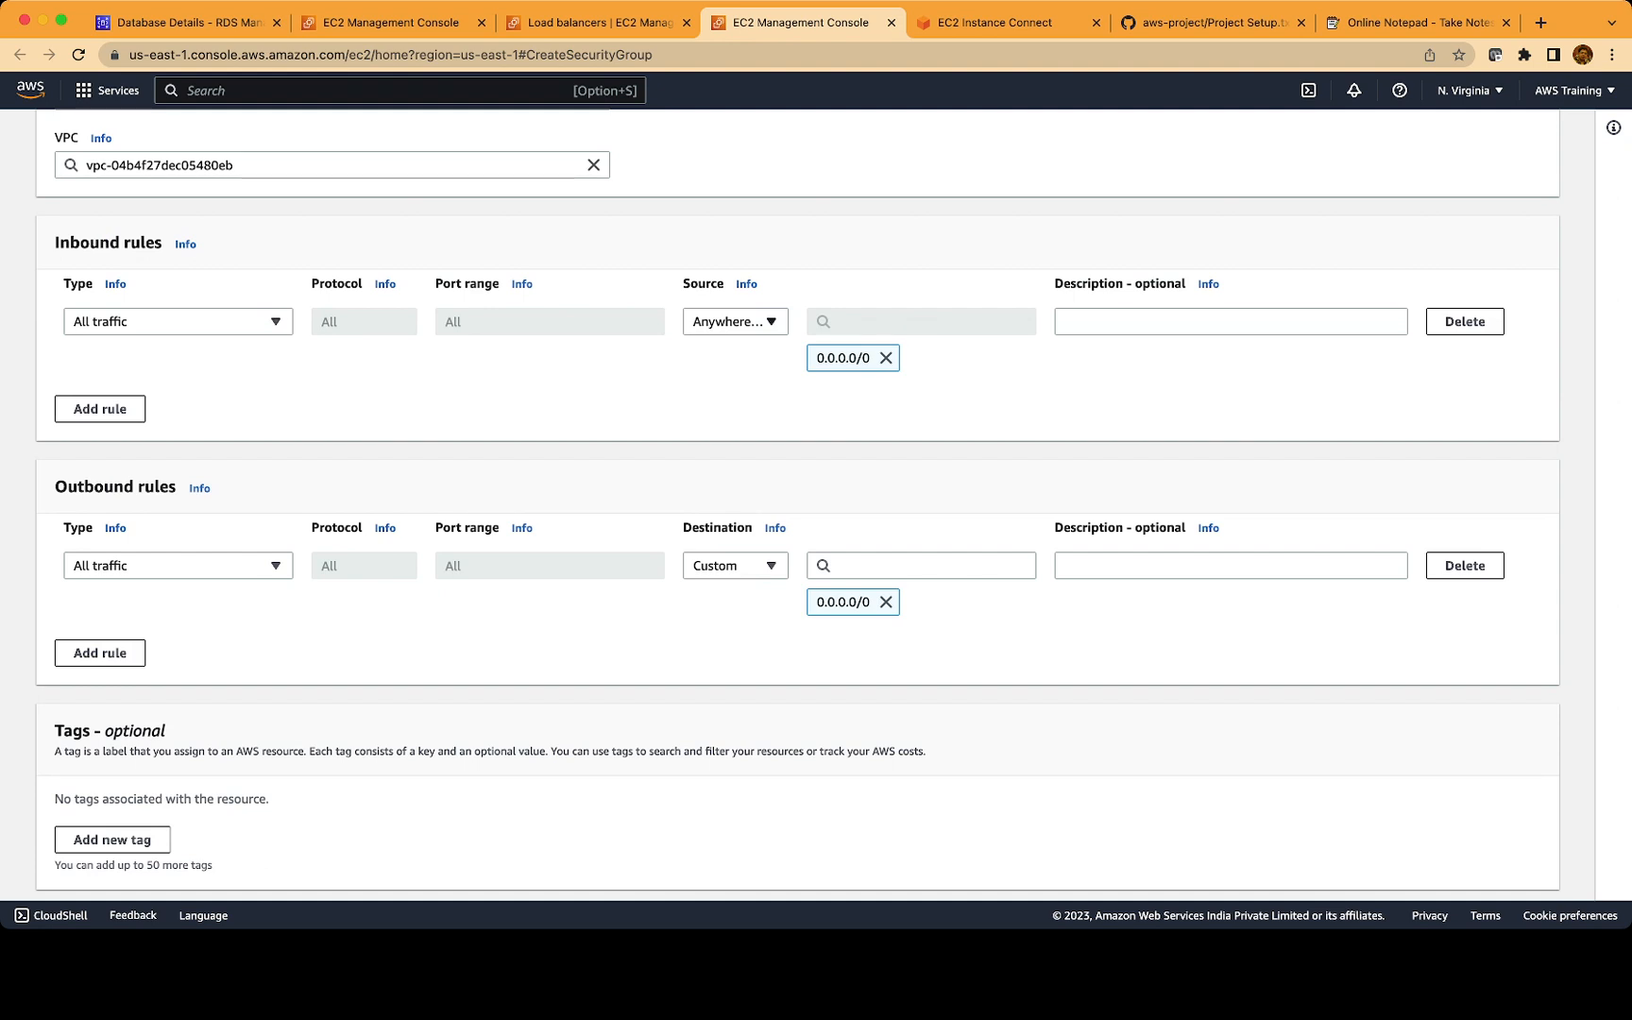
{"action": "left_click", "coordinate": [735, 323]}
{"action": "left_click", "coordinate": [736, 322]}
{"action": "scroll", "coordinate": [816, 505], "scroll_direction": "down", "scroll_amount": 2}
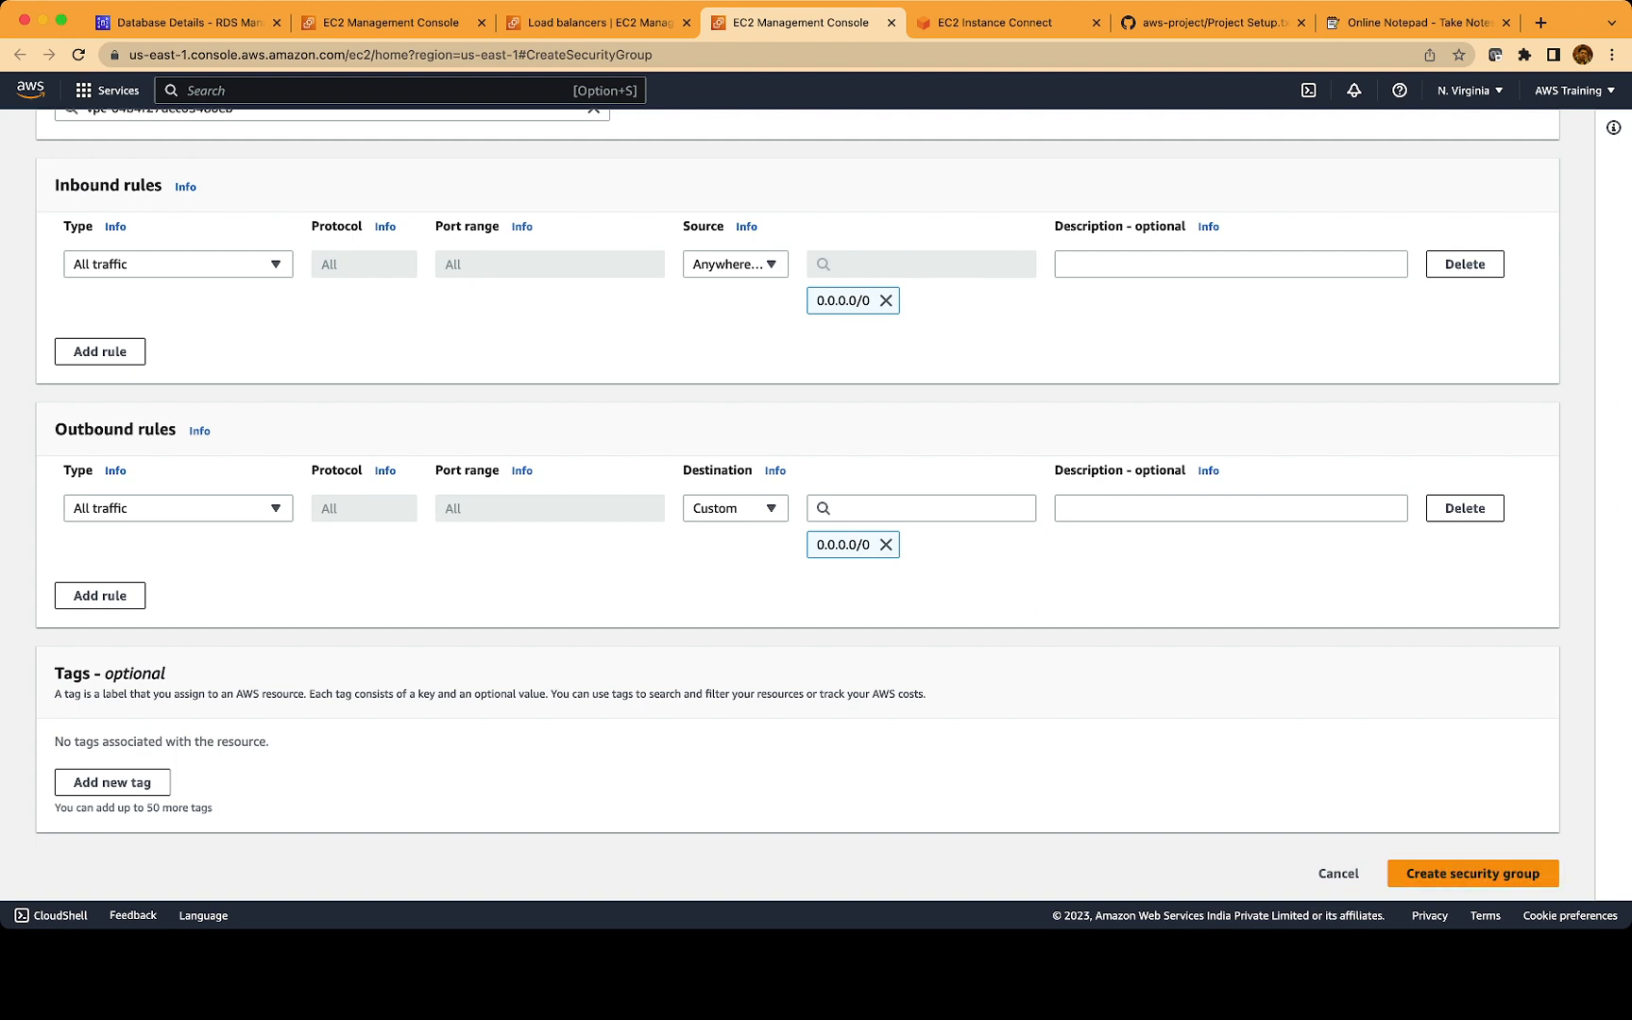
{"action": "scroll", "coordinate": [816, 505], "scroll_direction": "up", "scroll_amount": 8}
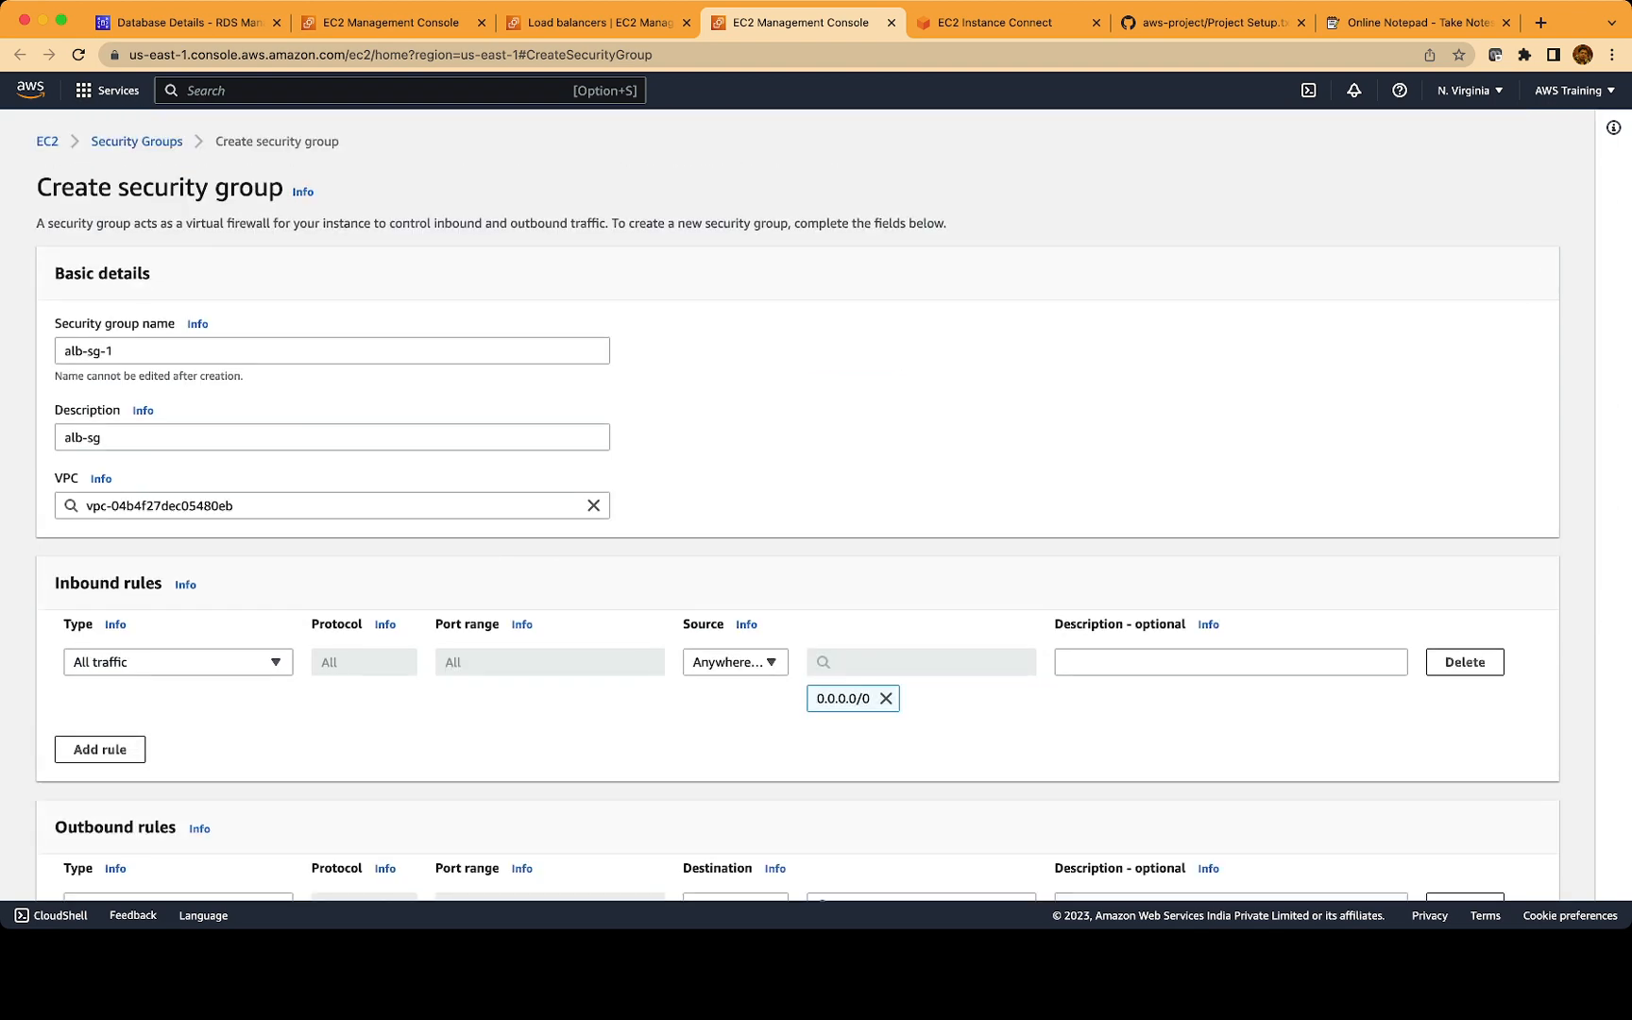
{"action": "scroll", "coordinate": [817, 505], "scroll_direction": "down", "scroll_amount": 8}
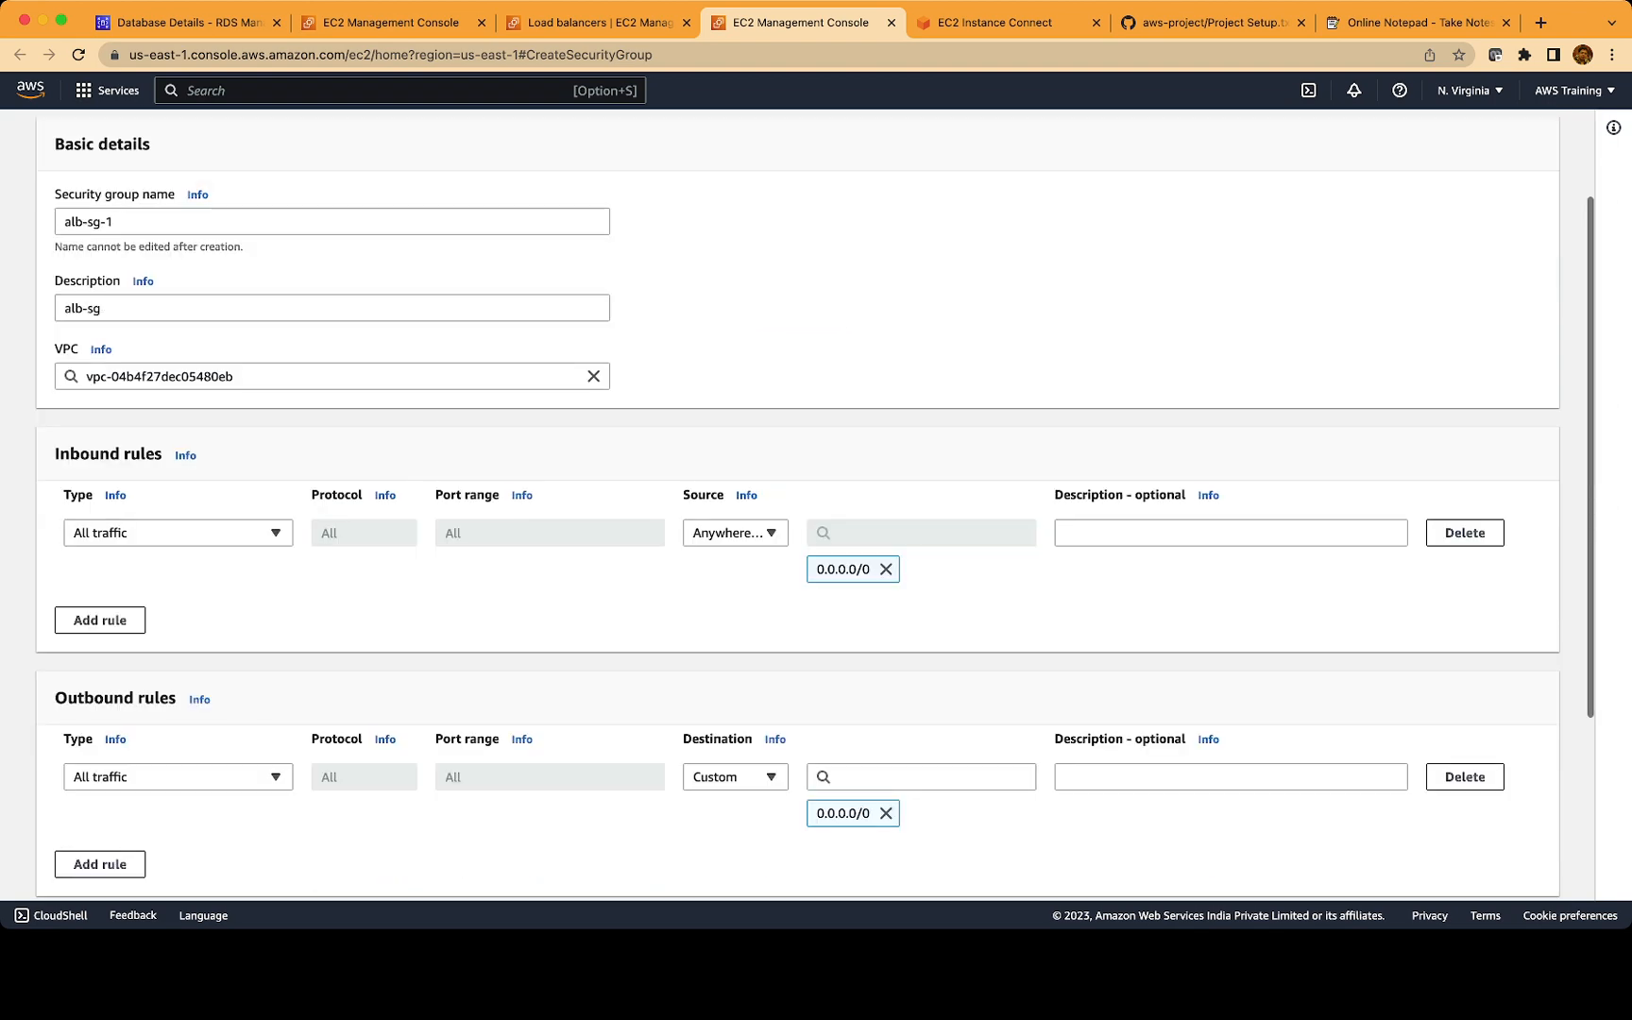
{"action": "left_click", "coordinate": [1472, 869]}
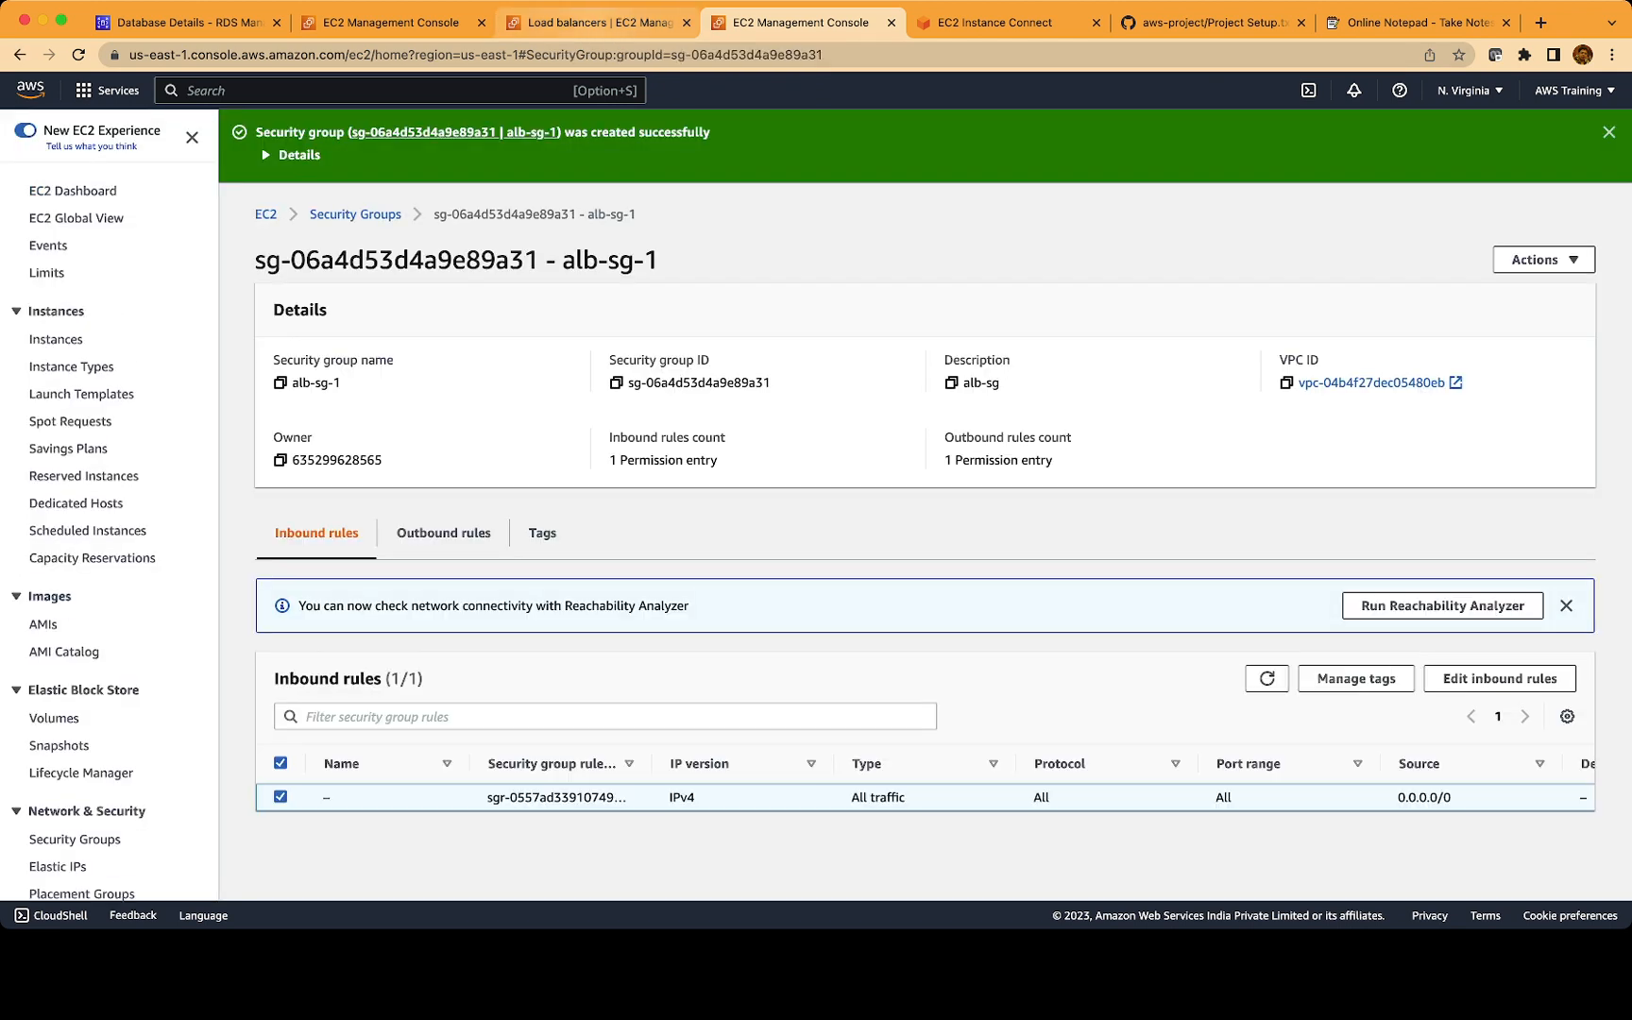
Refresh the load balancer's security group choices and assign alb-sg-1 instead of the default group
{"action": "left_click", "coordinate": [599, 22]}
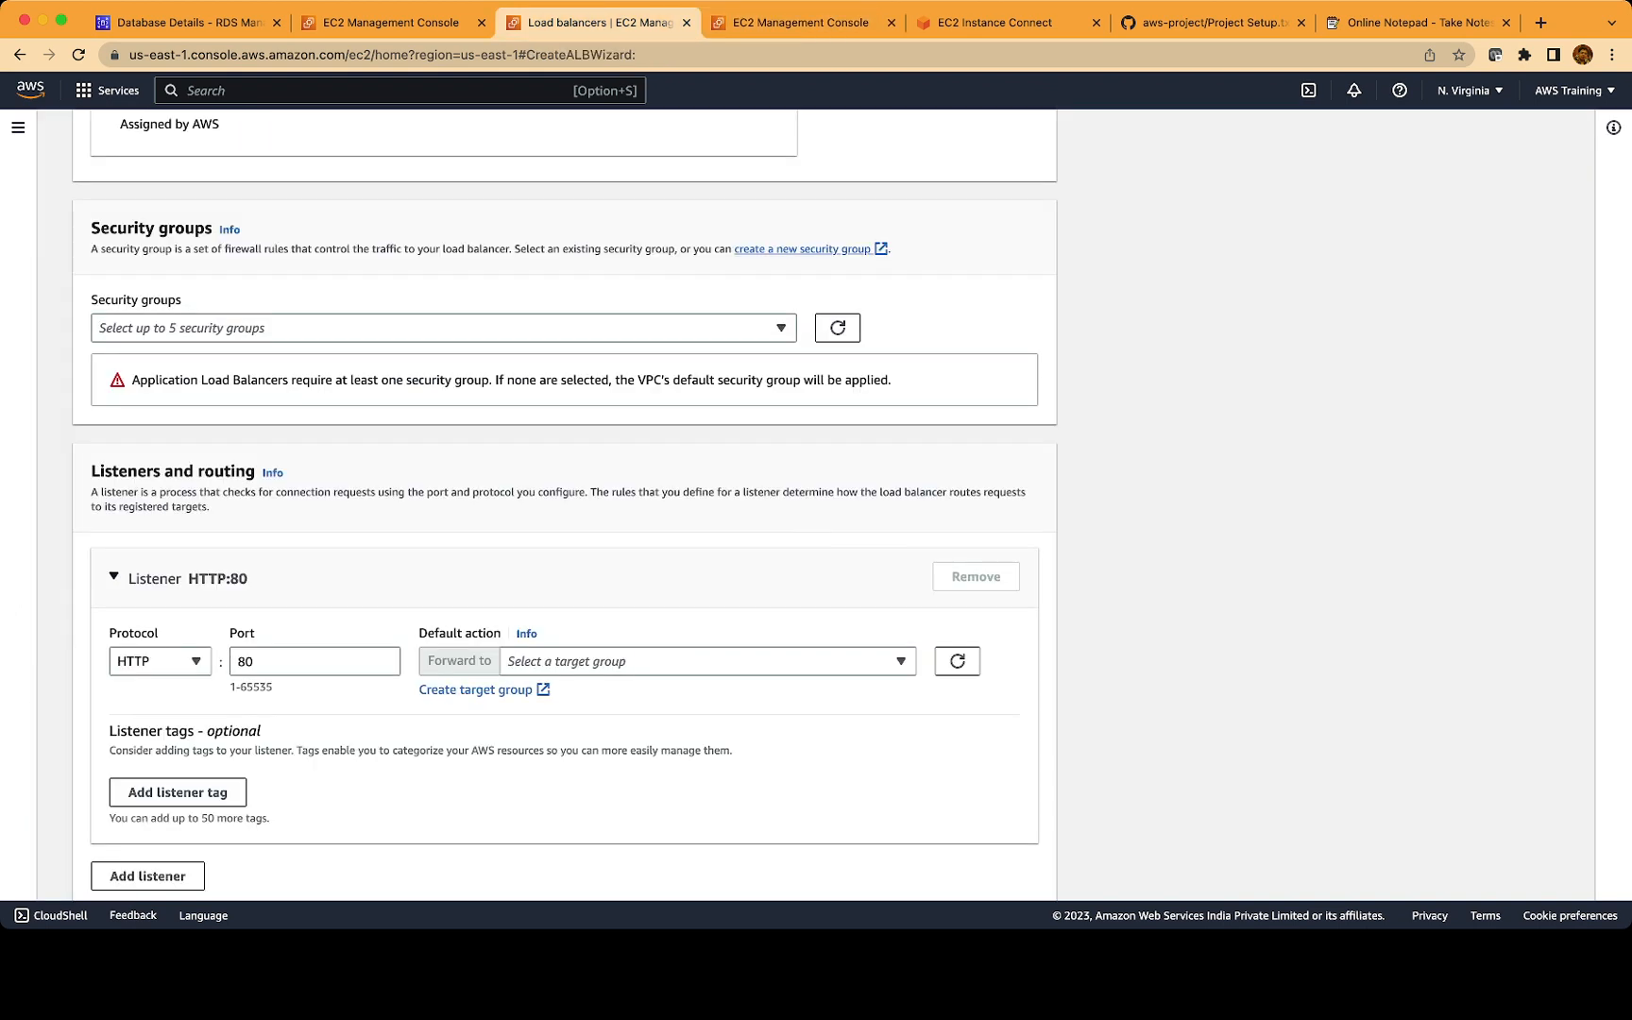
{"action": "scroll", "coordinate": [565, 501], "scroll_direction": "down", "scroll_amount": 1}
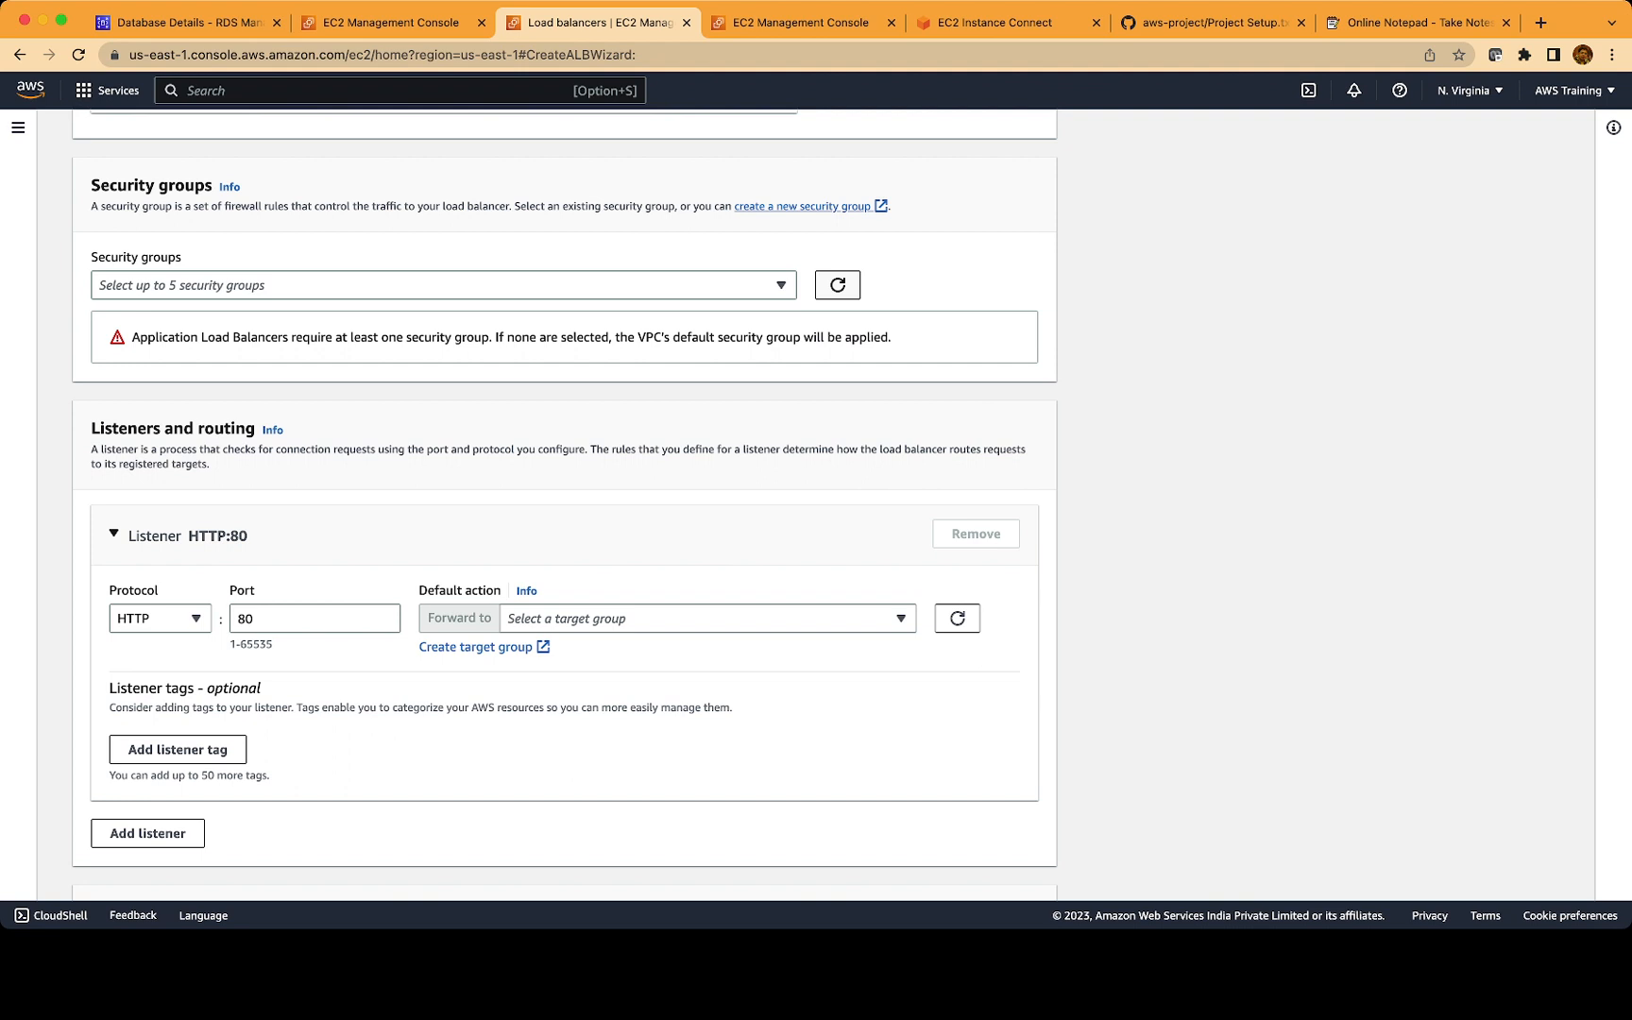
{"action": "left_click", "coordinate": [837, 284]}
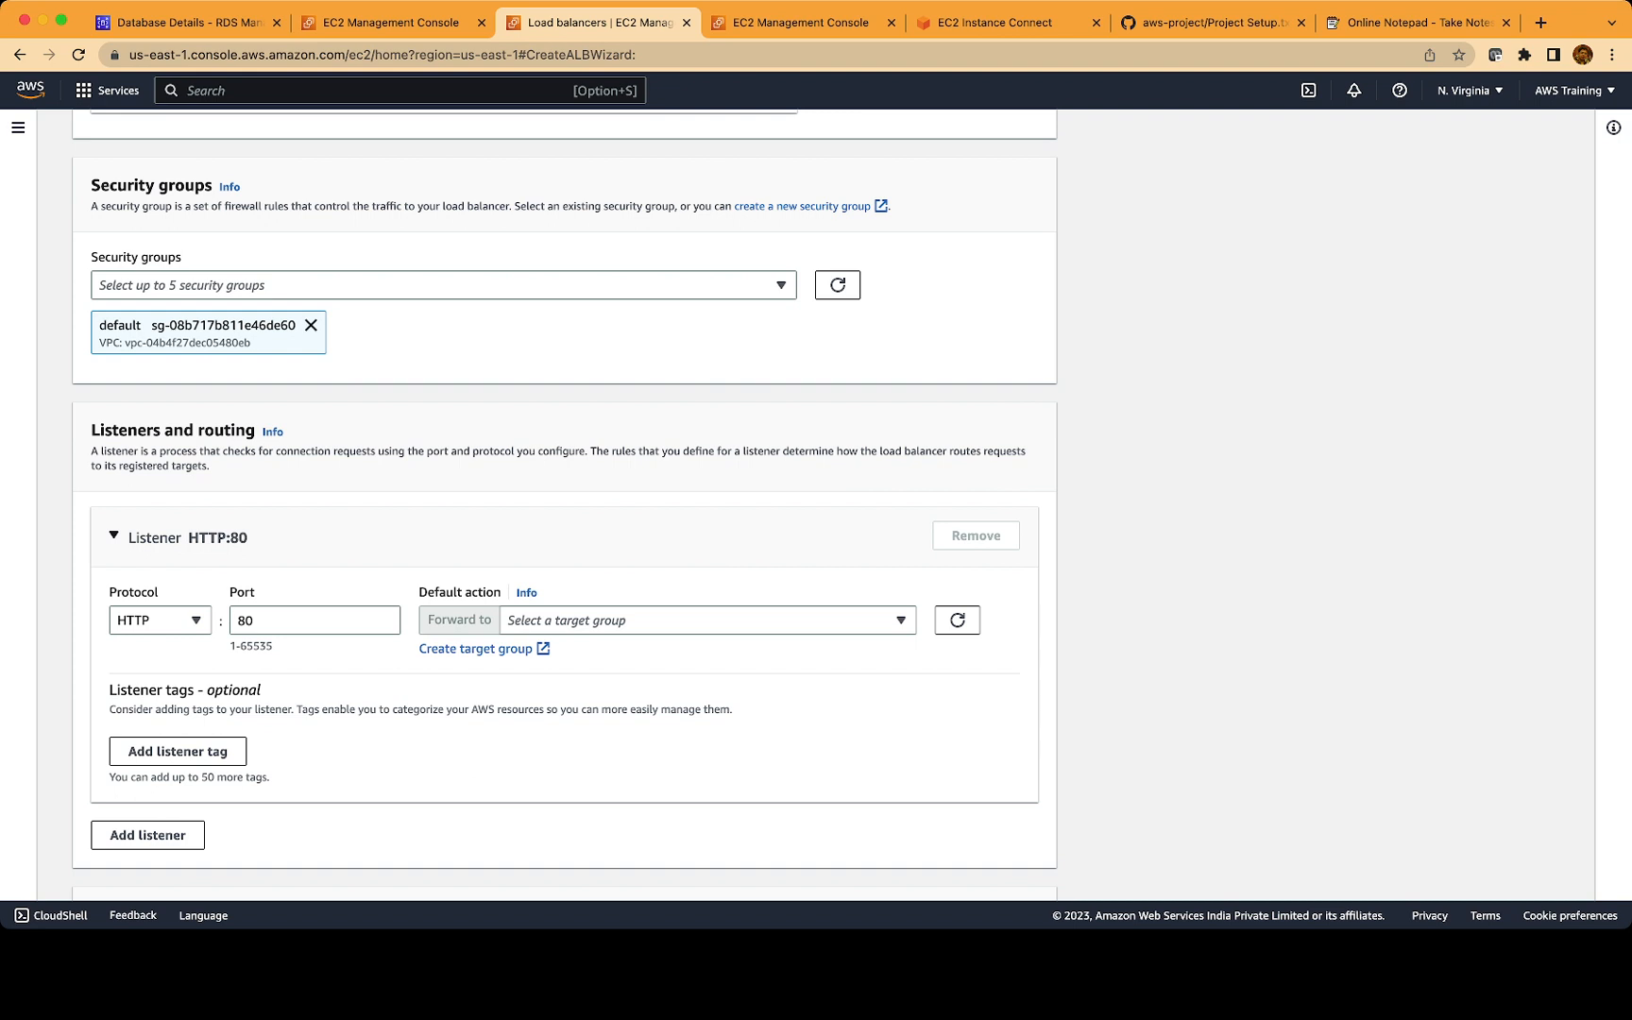
{"action": "left_click", "coordinate": [310, 325]}
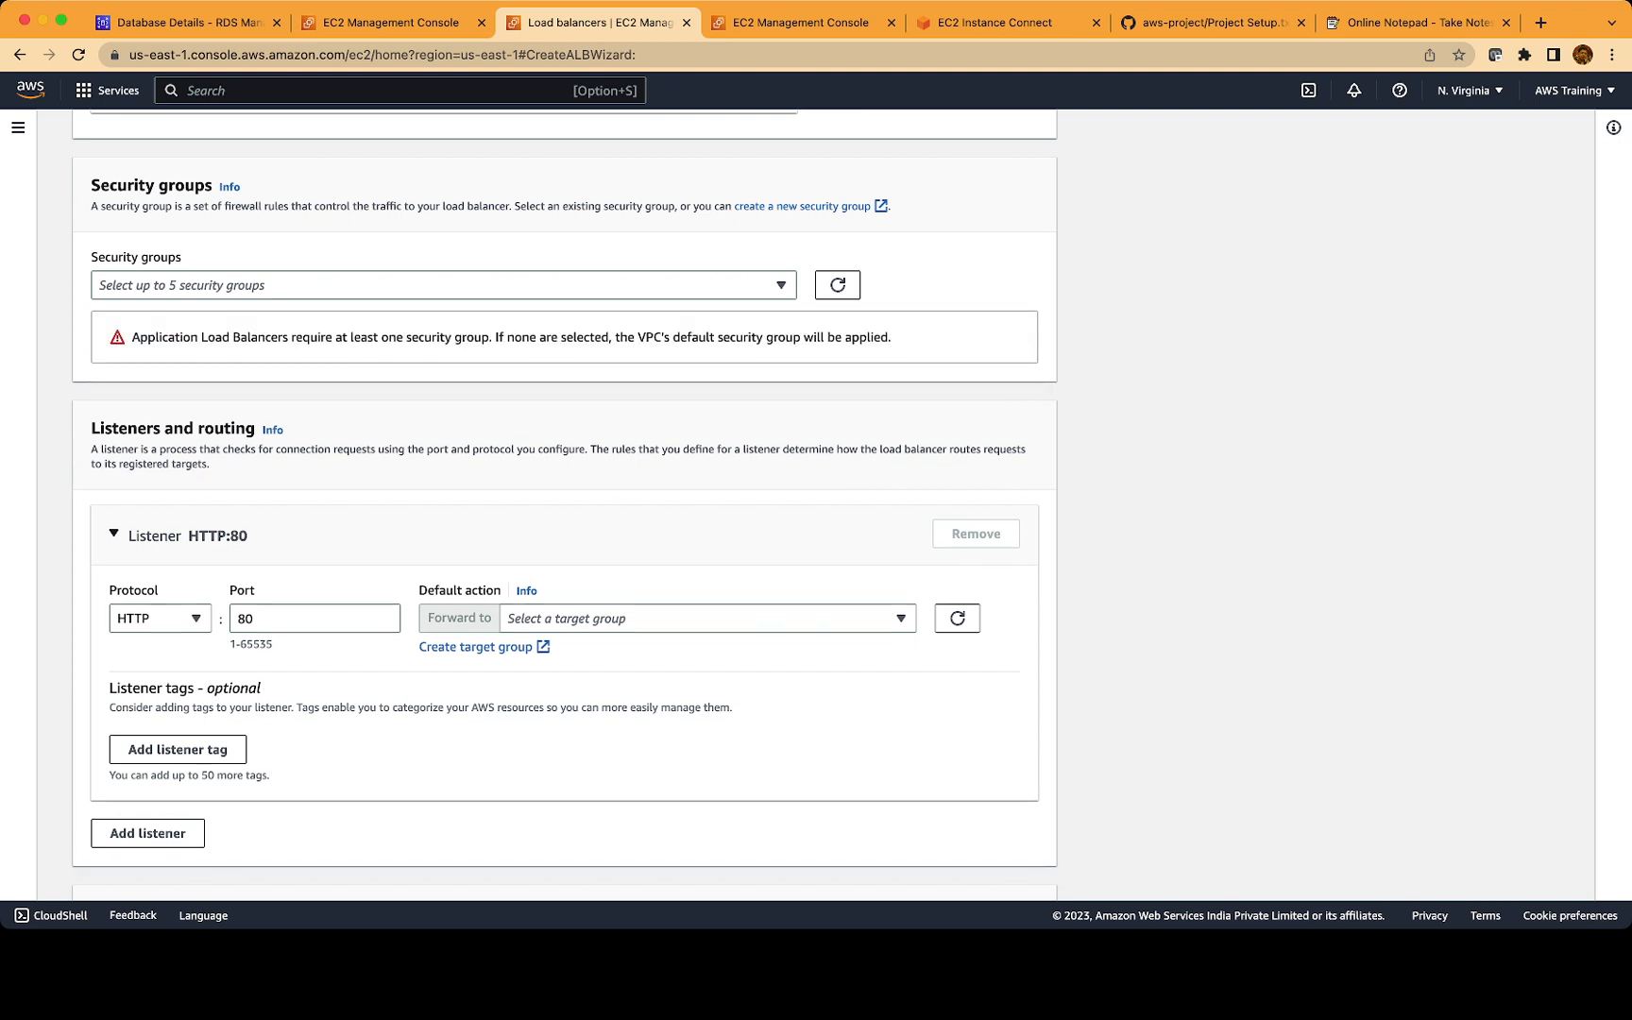
{"action": "left_click", "coordinate": [443, 285]}
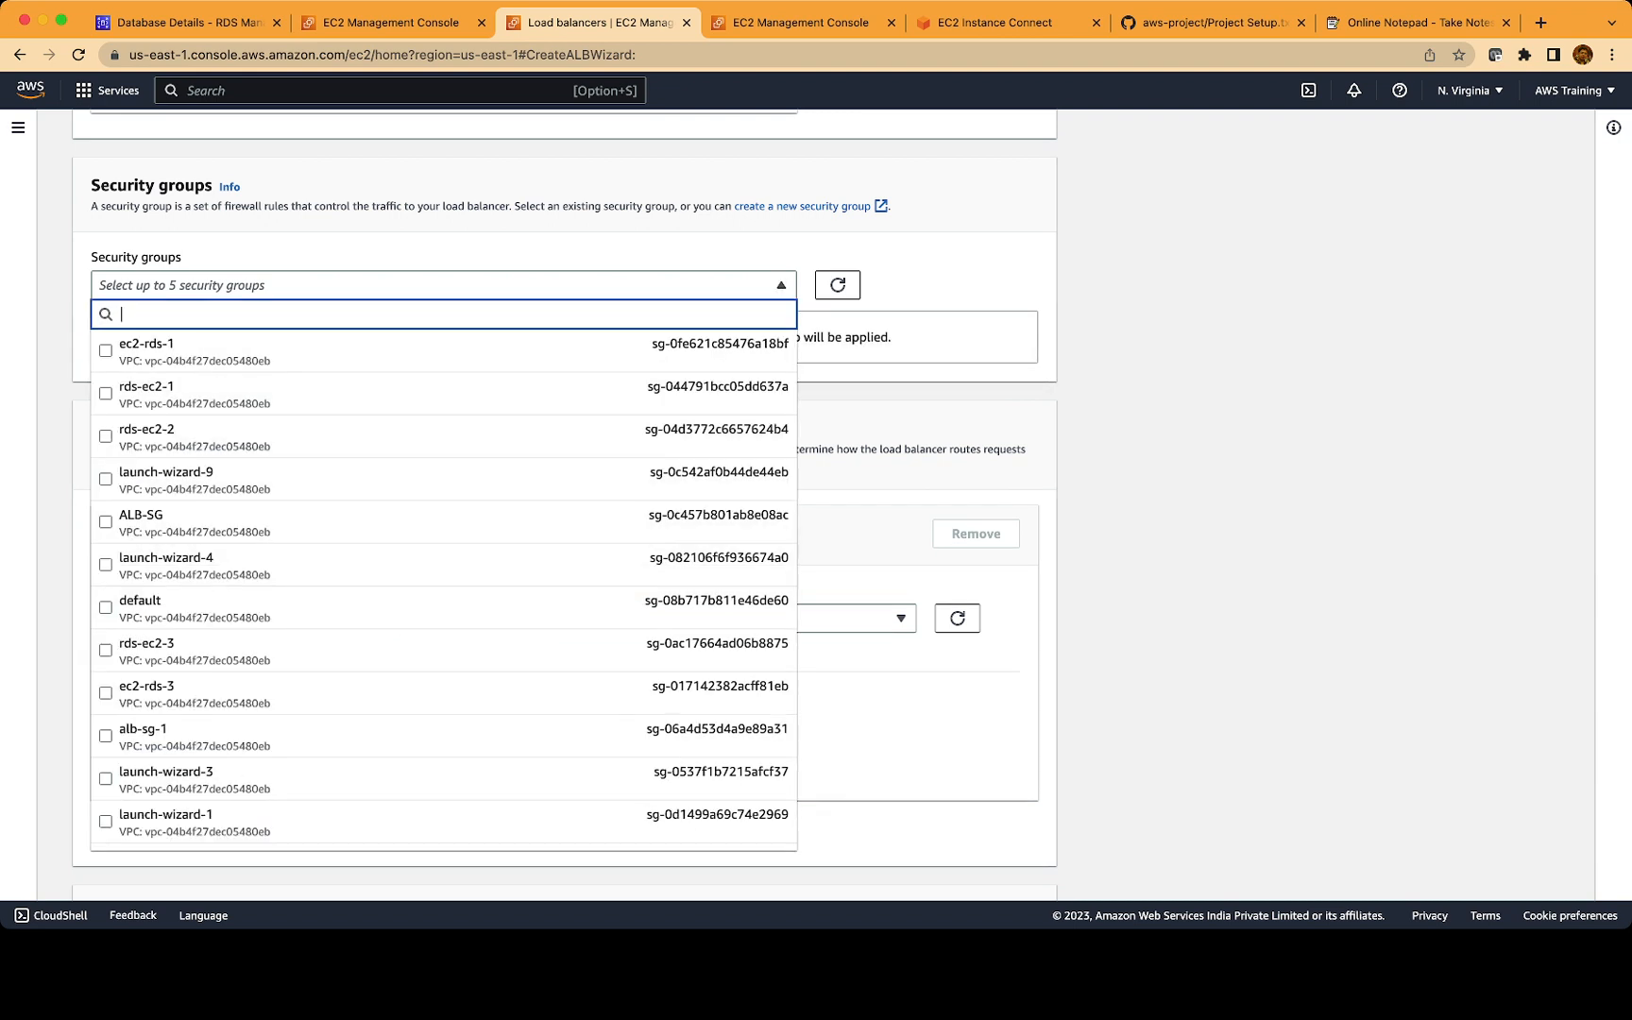
{"action": "type", "text": "alb-"}
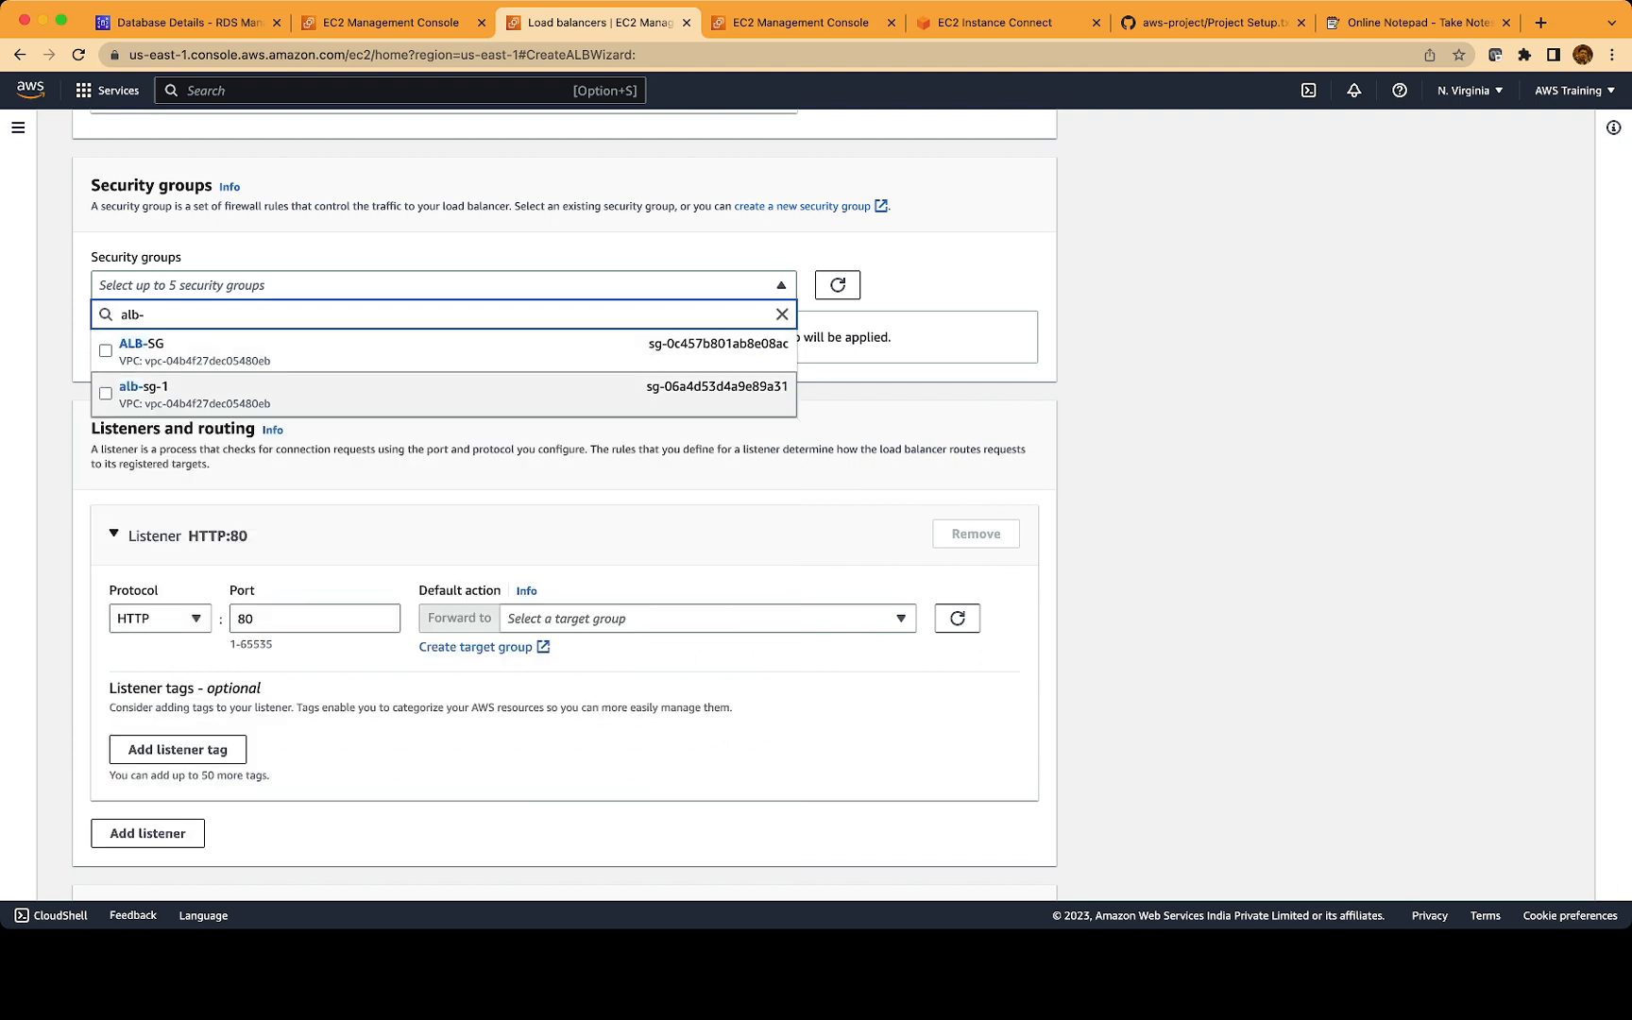
{"action": "left_click", "coordinate": [143, 393]}
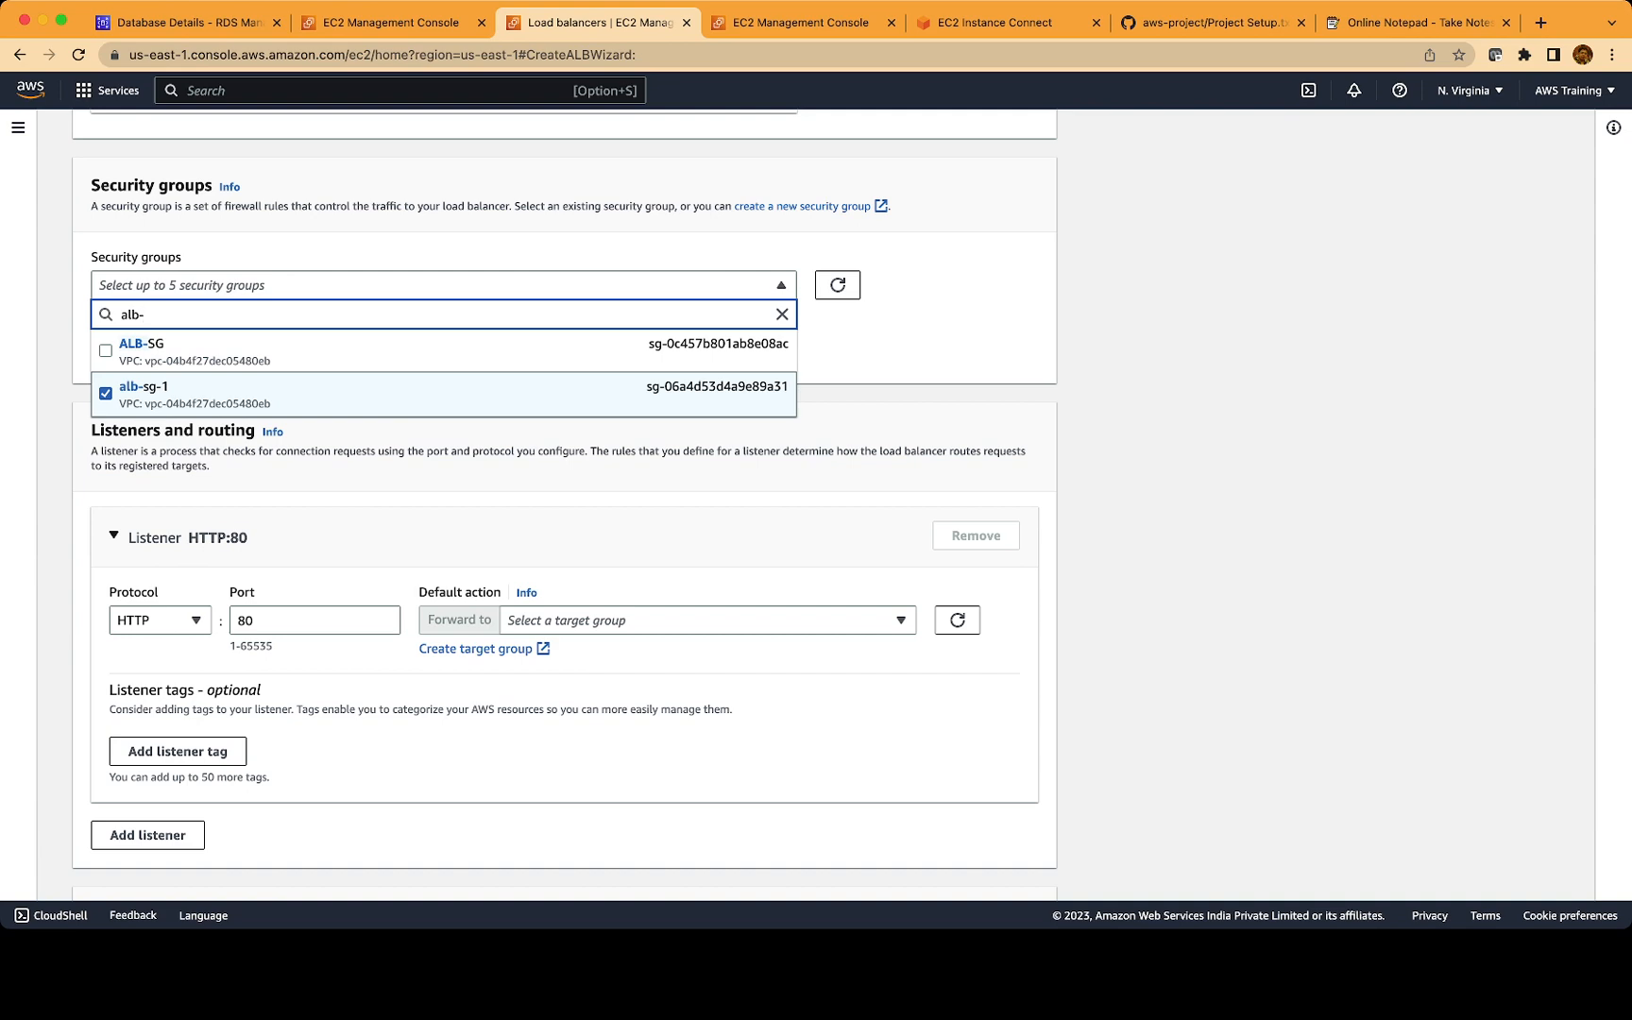
{"action": "left_click", "coordinate": [931, 345]}
Start a new target group of type Instances for the HTTP:80 listener, named project-tg
{"action": "scroll", "coordinate": [930, 425], "scroll_direction": "down", "scroll_amount": 2}
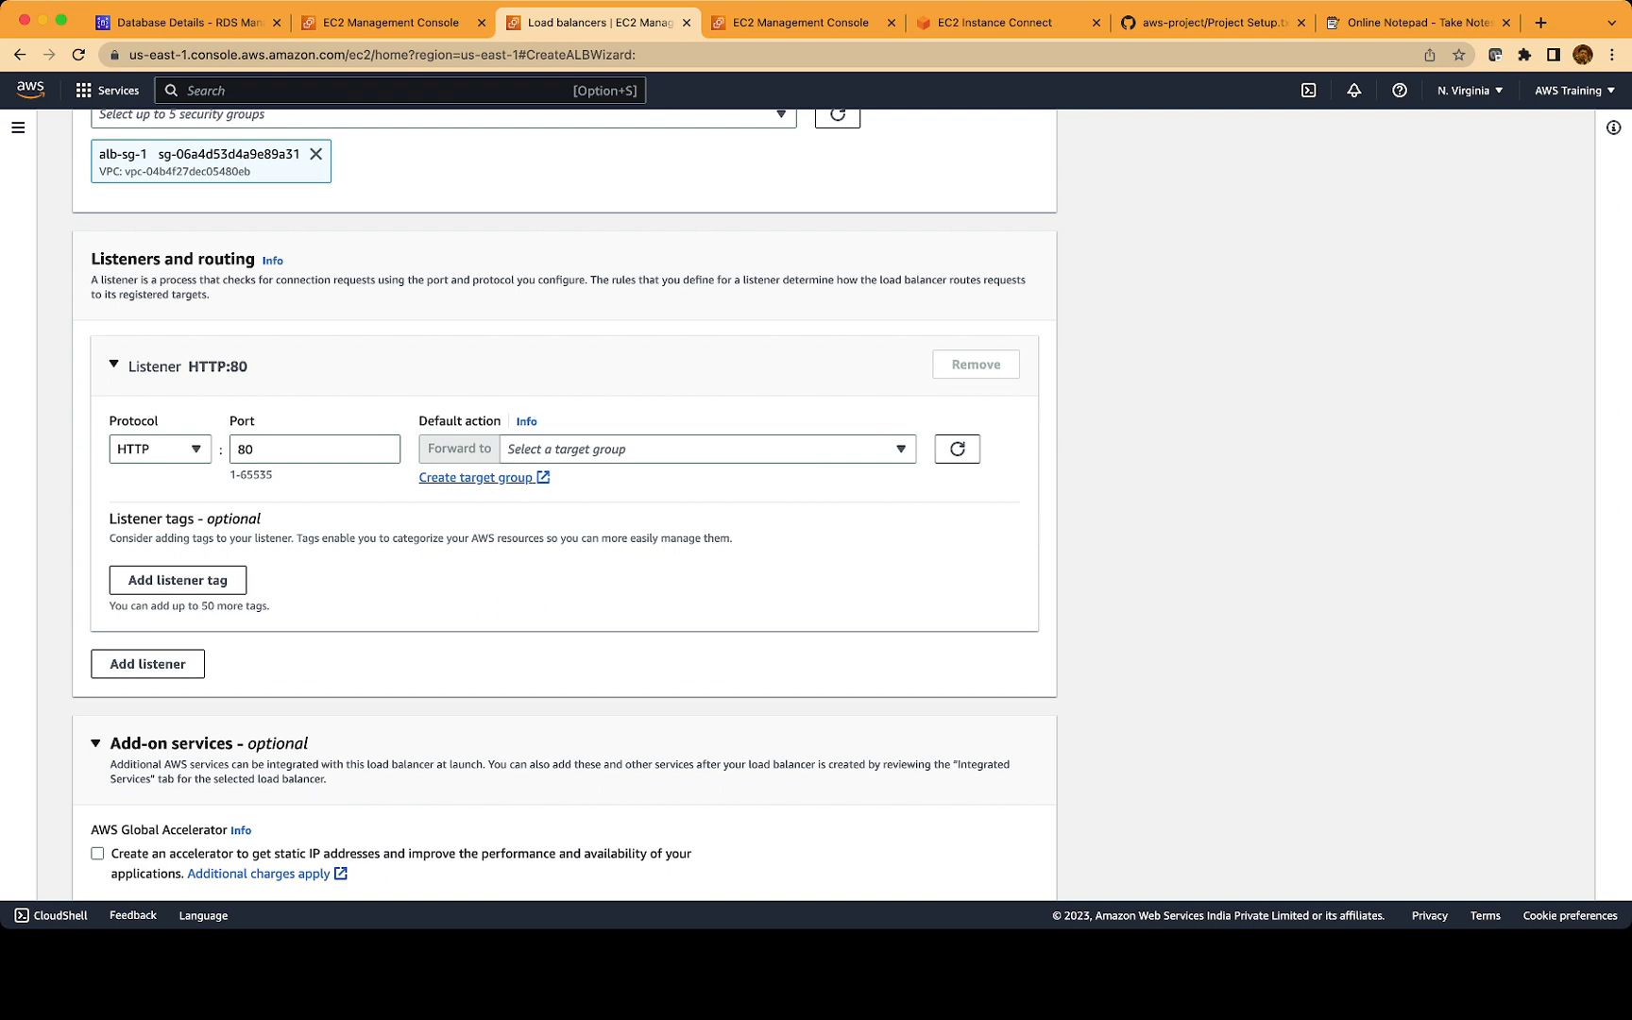
{"action": "left_click", "coordinate": [475, 477]}
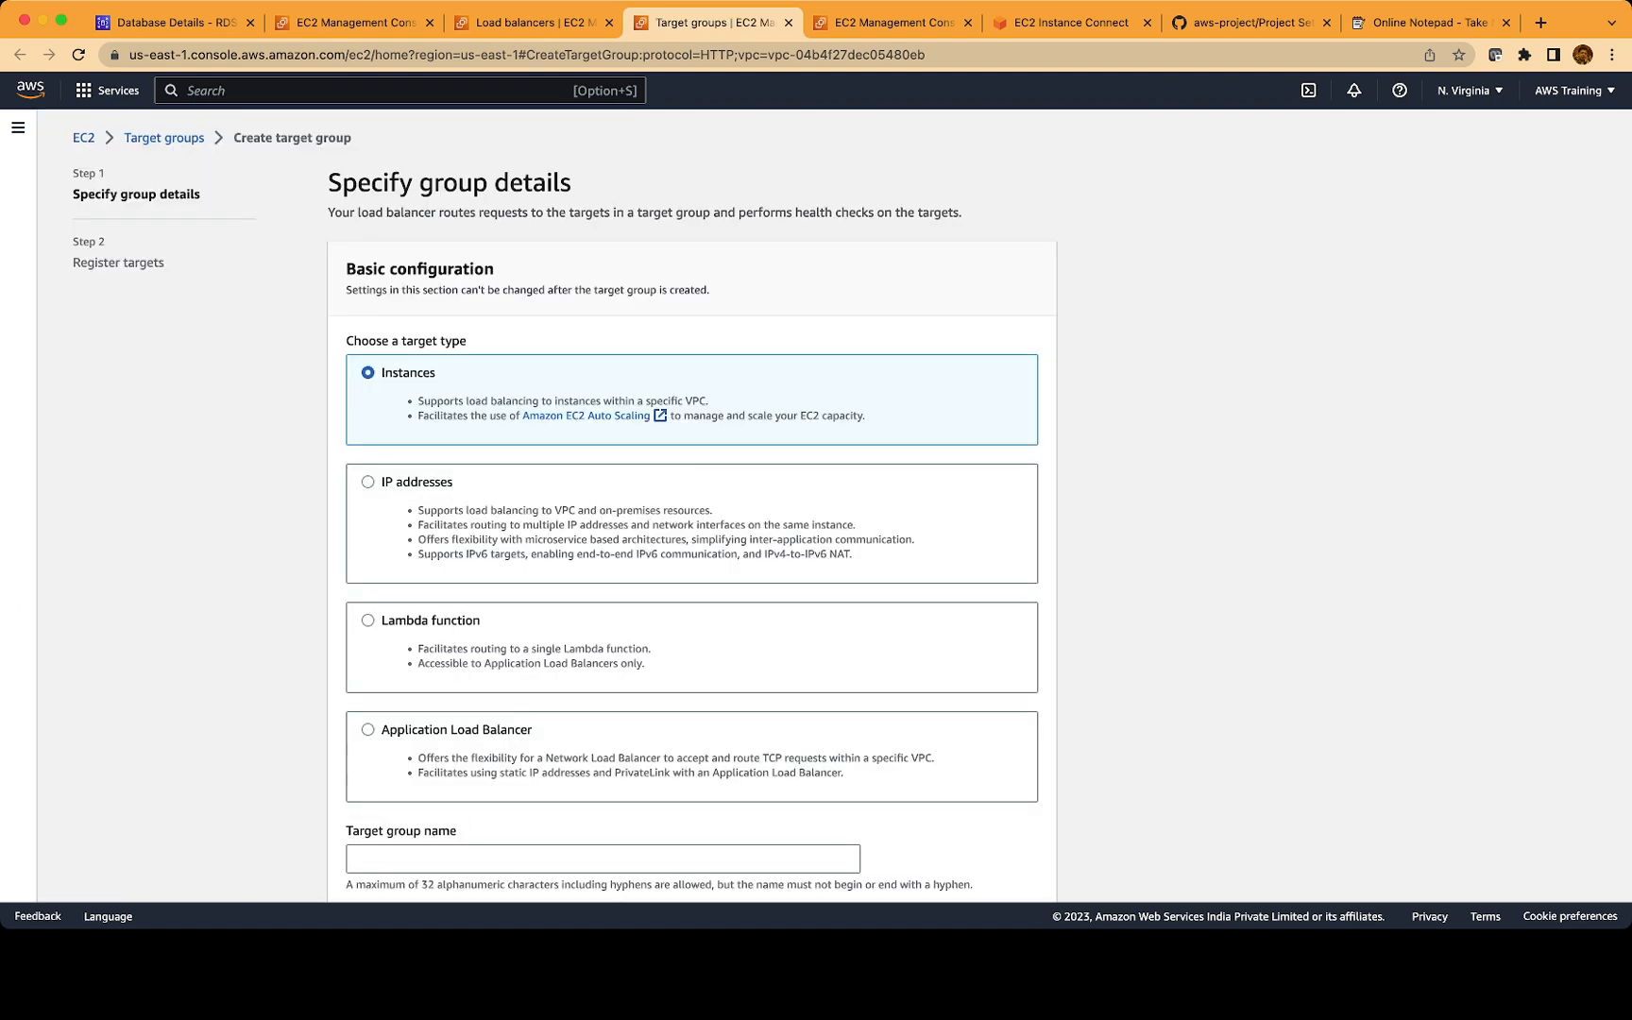
{"action": "scroll", "coordinate": [692, 505], "scroll_direction": "down", "scroll_amount": 2}
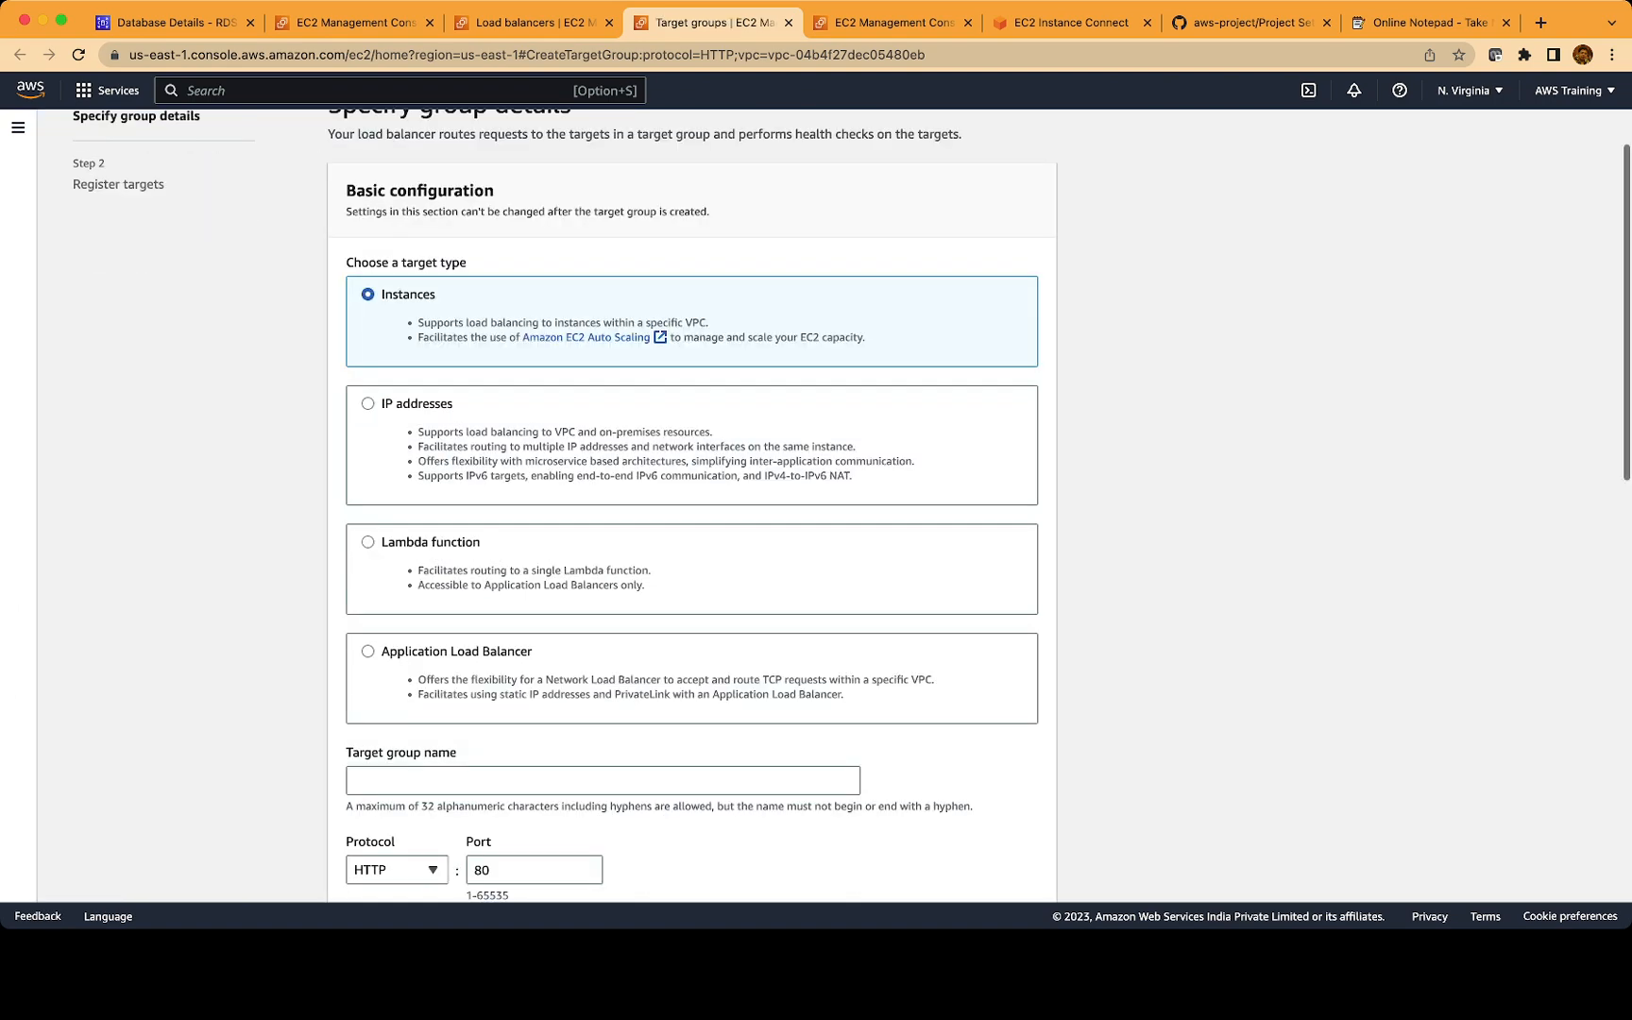
{"action": "scroll", "coordinate": [692, 505], "scroll_direction": "down", "scroll_amount": 2}
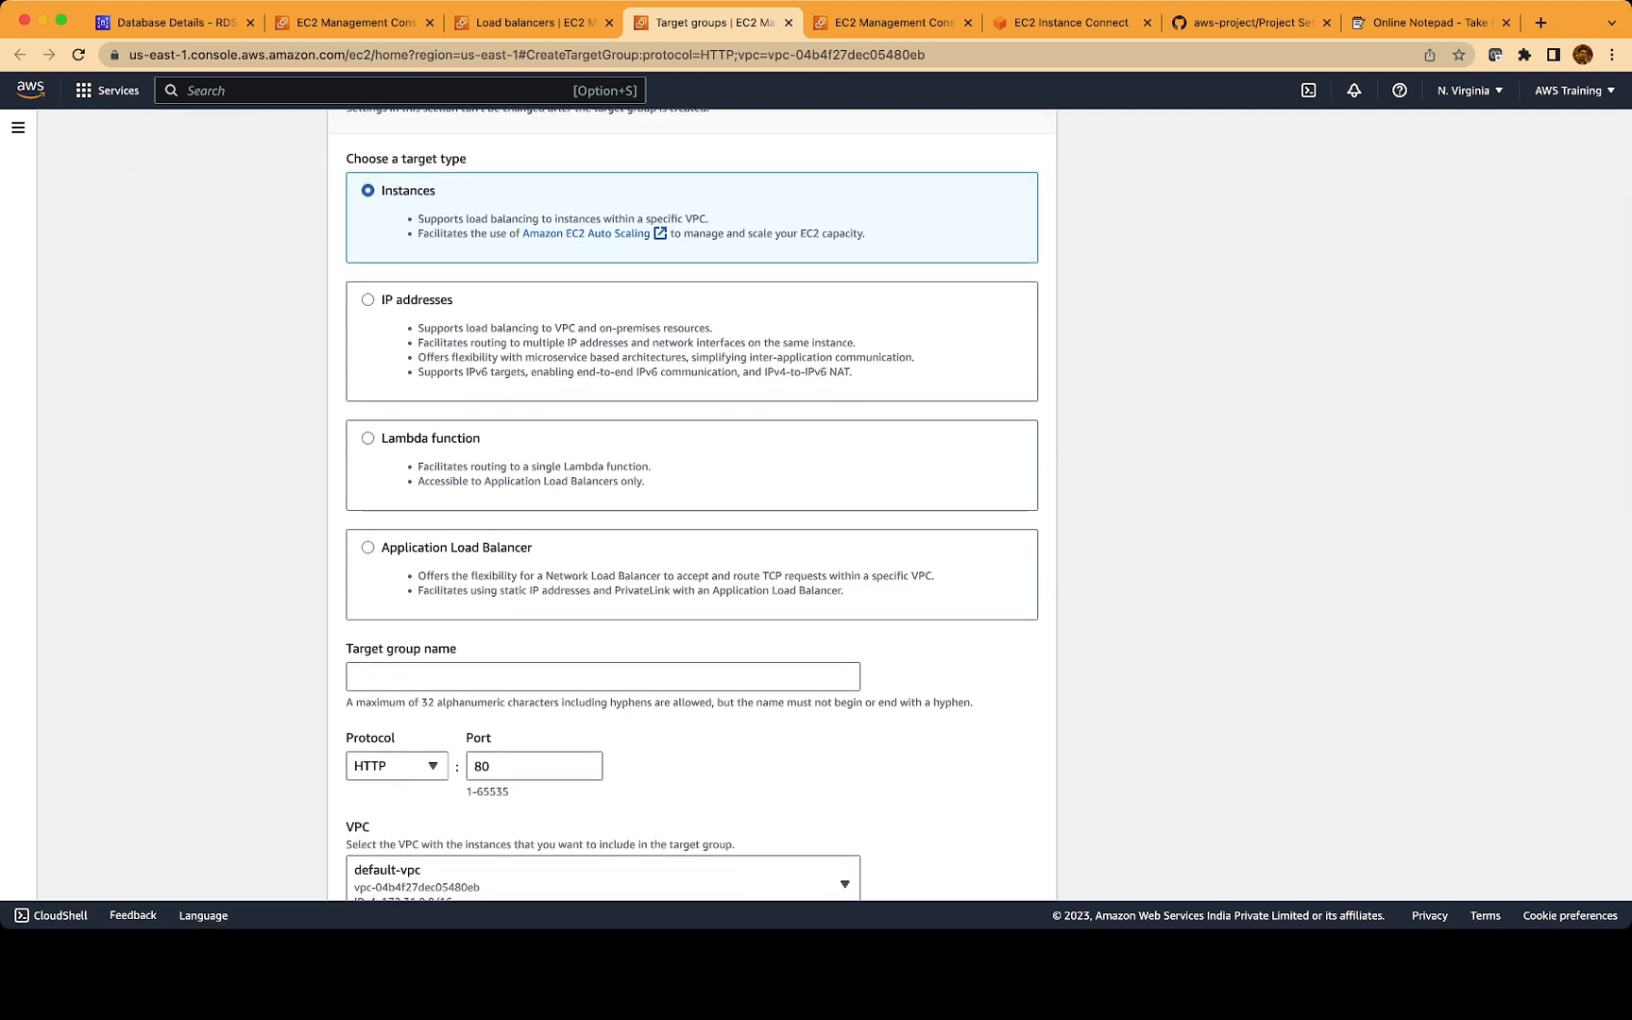
{"action": "scroll", "coordinate": [691, 518], "scroll_direction": "down", "scroll_amount": 1}
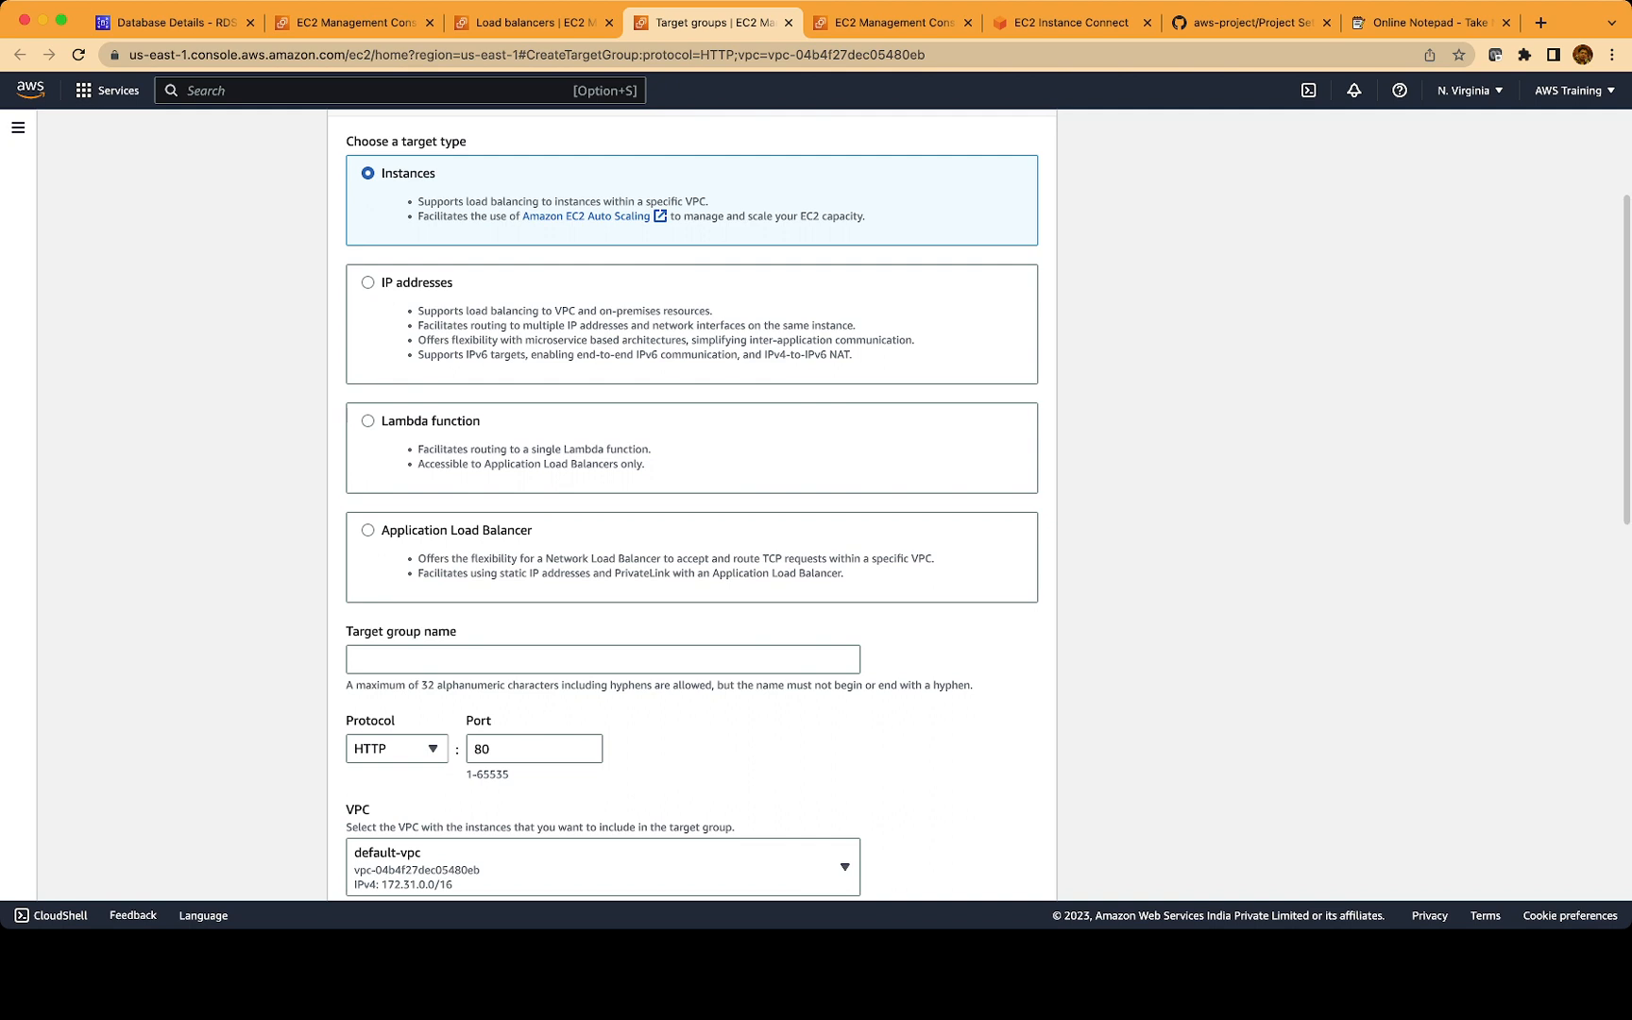
{"action": "scroll", "coordinate": [691, 517], "scroll_direction": "down", "scroll_amount": 3}
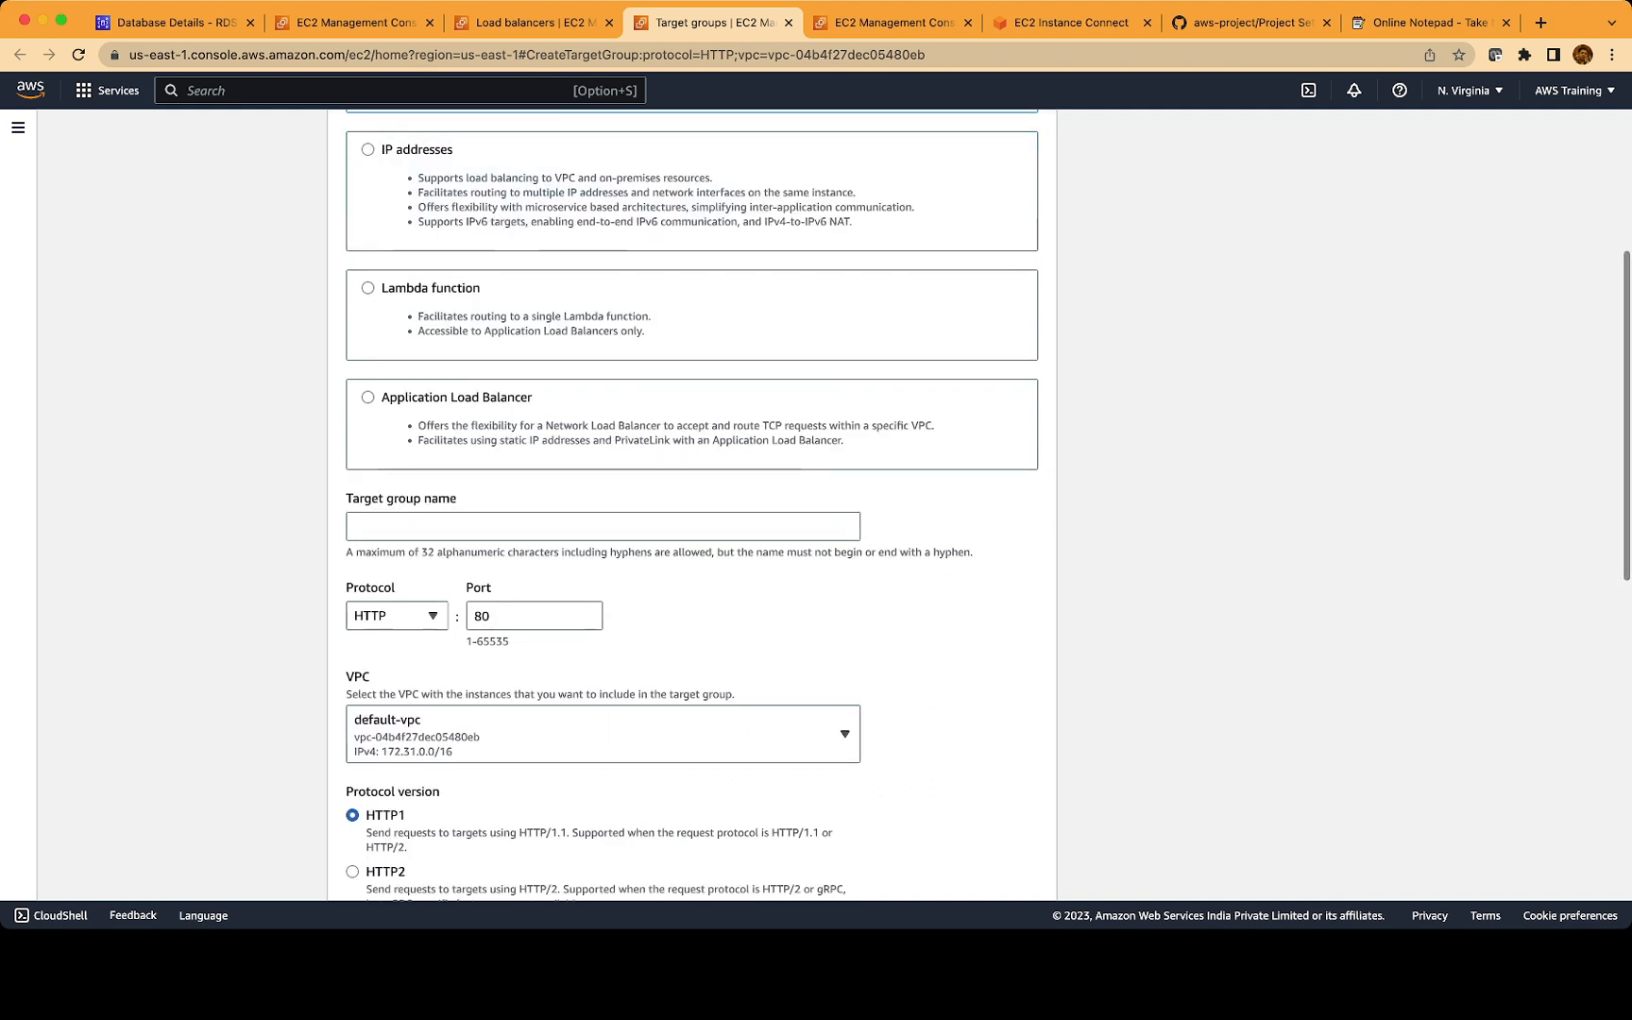
{"action": "left_click", "coordinate": [603, 526]}
{"action": "type", "text": "projec"}
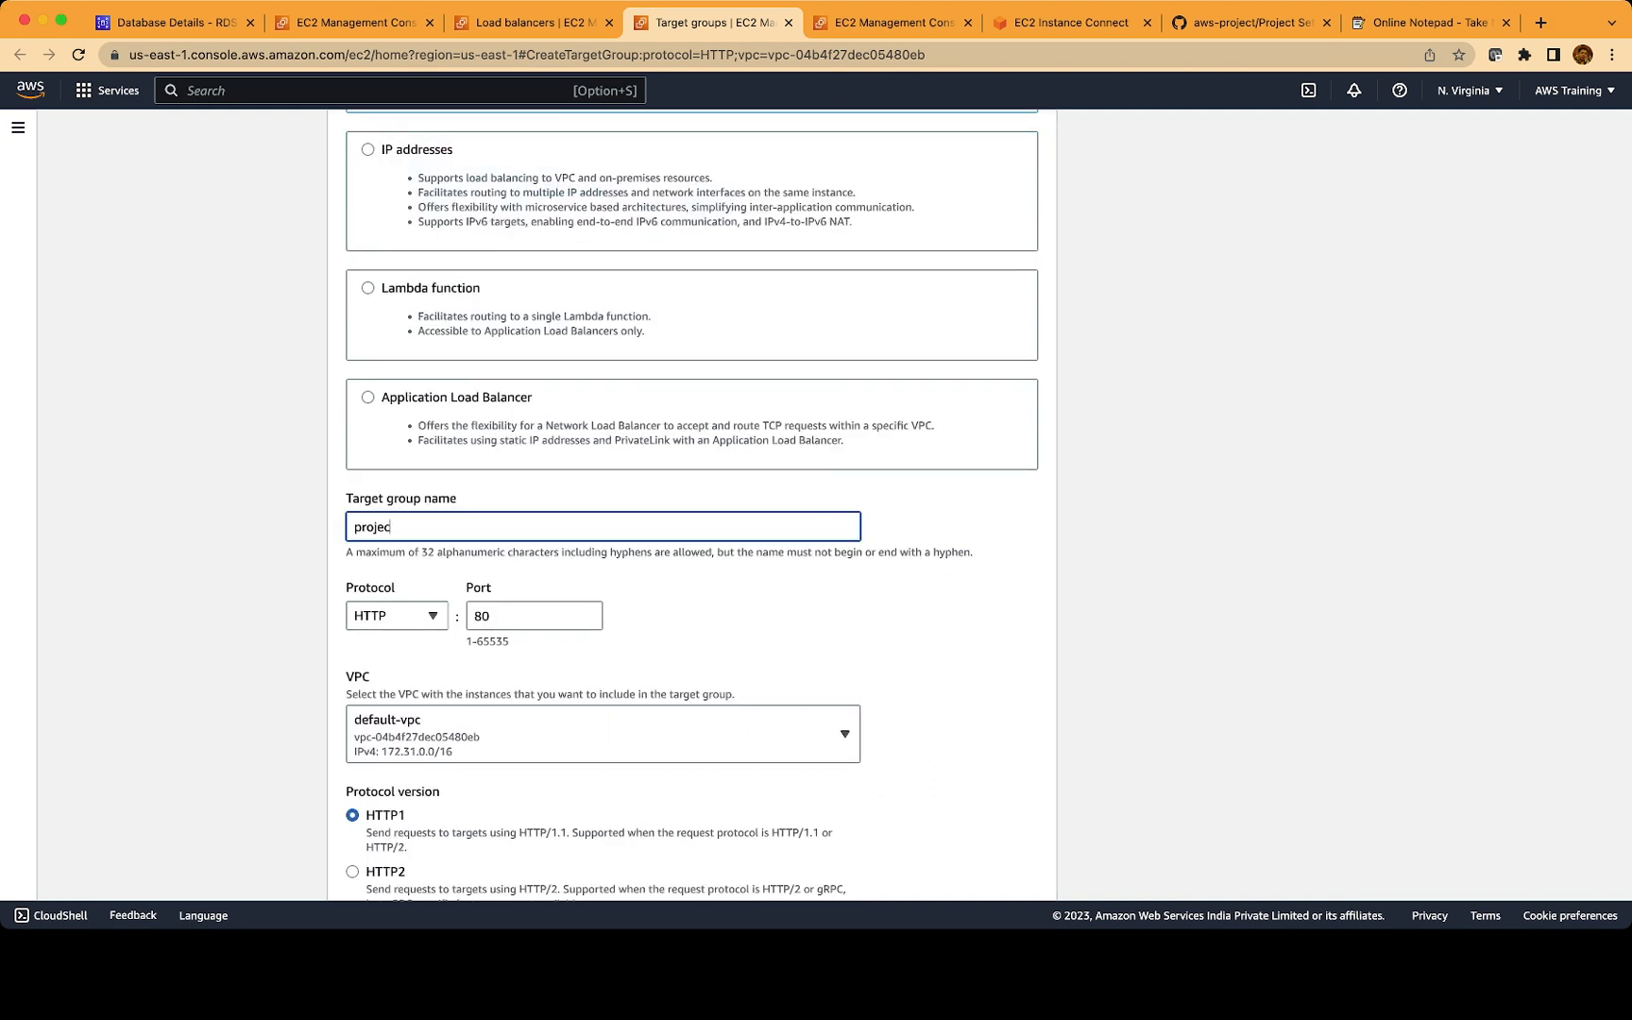
{"action": "type", "text": "t-tg"}
Keep the target group's default protocol, VPC and health check settings and proceed to registering targets
{"action": "scroll", "coordinate": [691, 505], "scroll_direction": "down", "scroll_amount": 4}
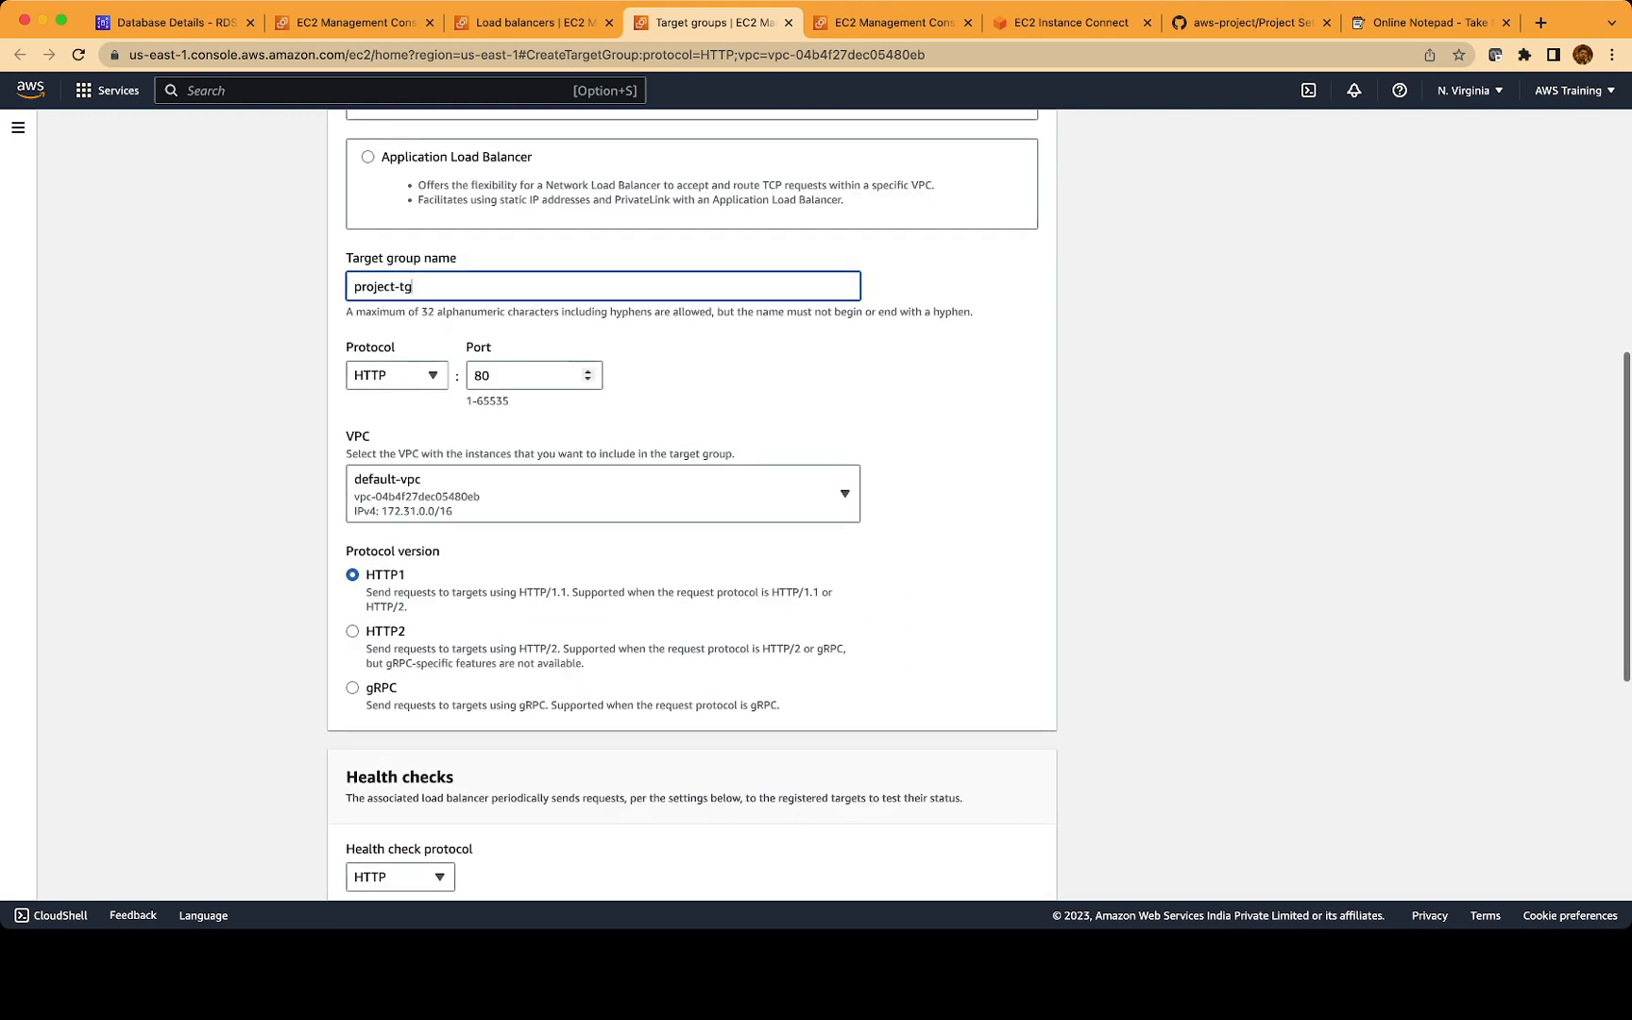
{"action": "scroll", "coordinate": [691, 506], "scroll_direction": "down", "scroll_amount": 3}
{"action": "scroll", "coordinate": [691, 505], "scroll_direction": "down", "scroll_amount": 8}
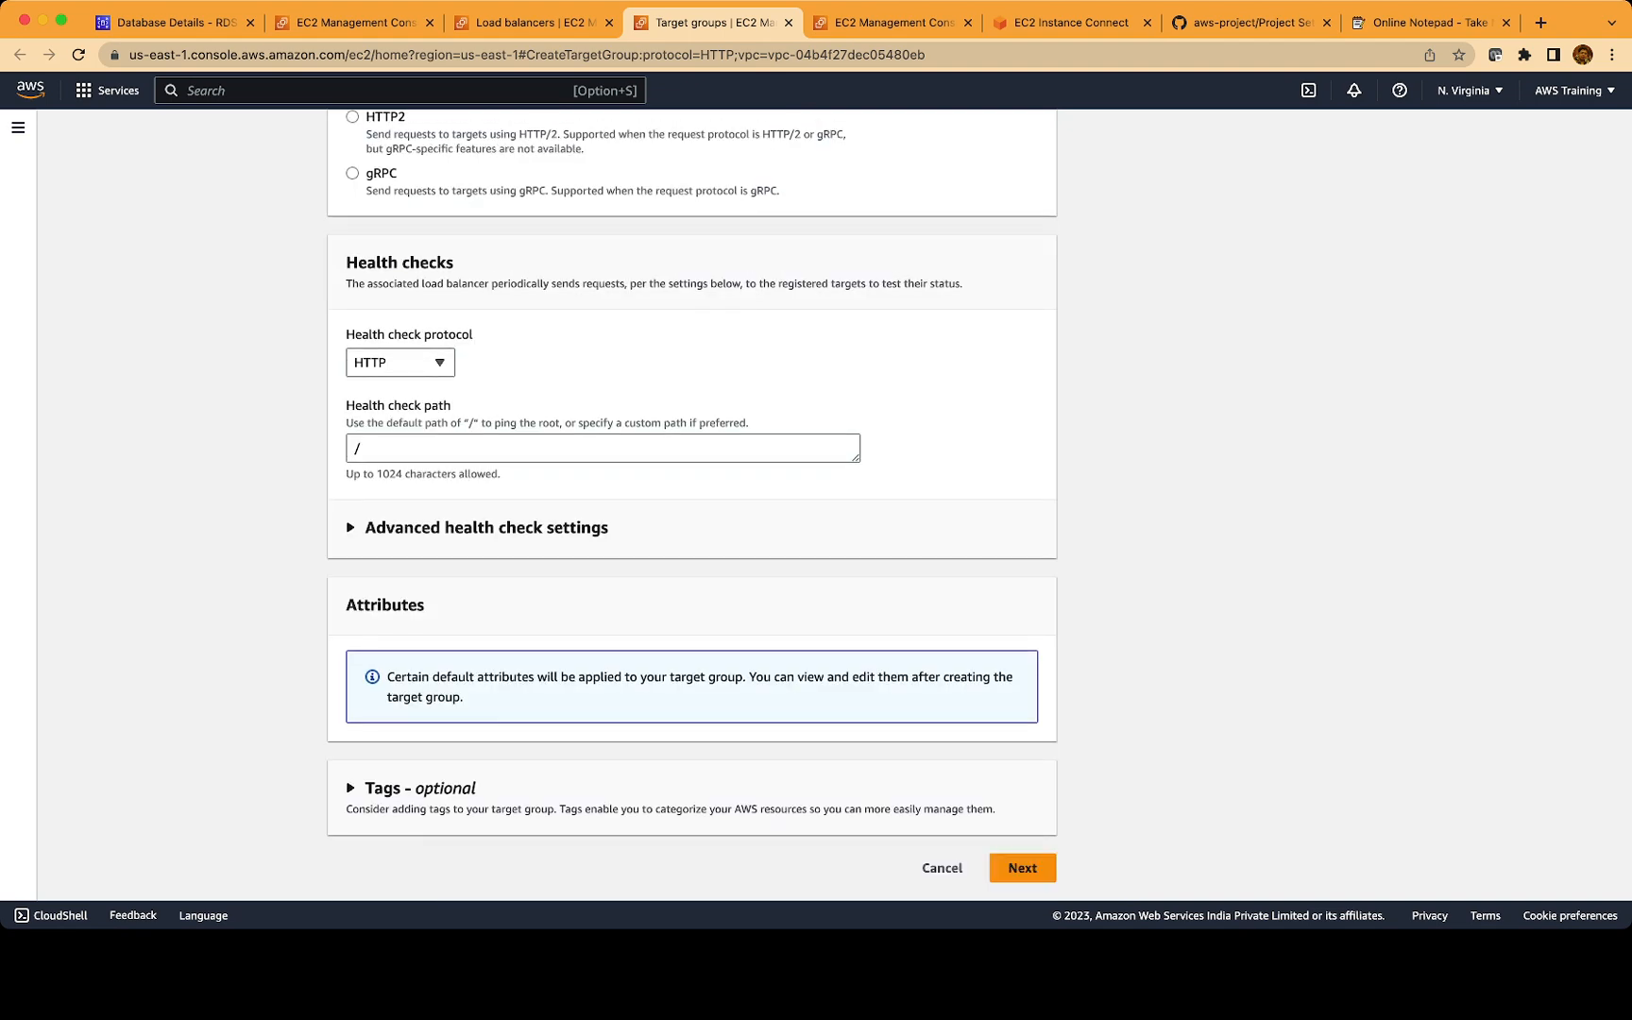
{"action": "left_click", "coordinate": [1022, 867]}
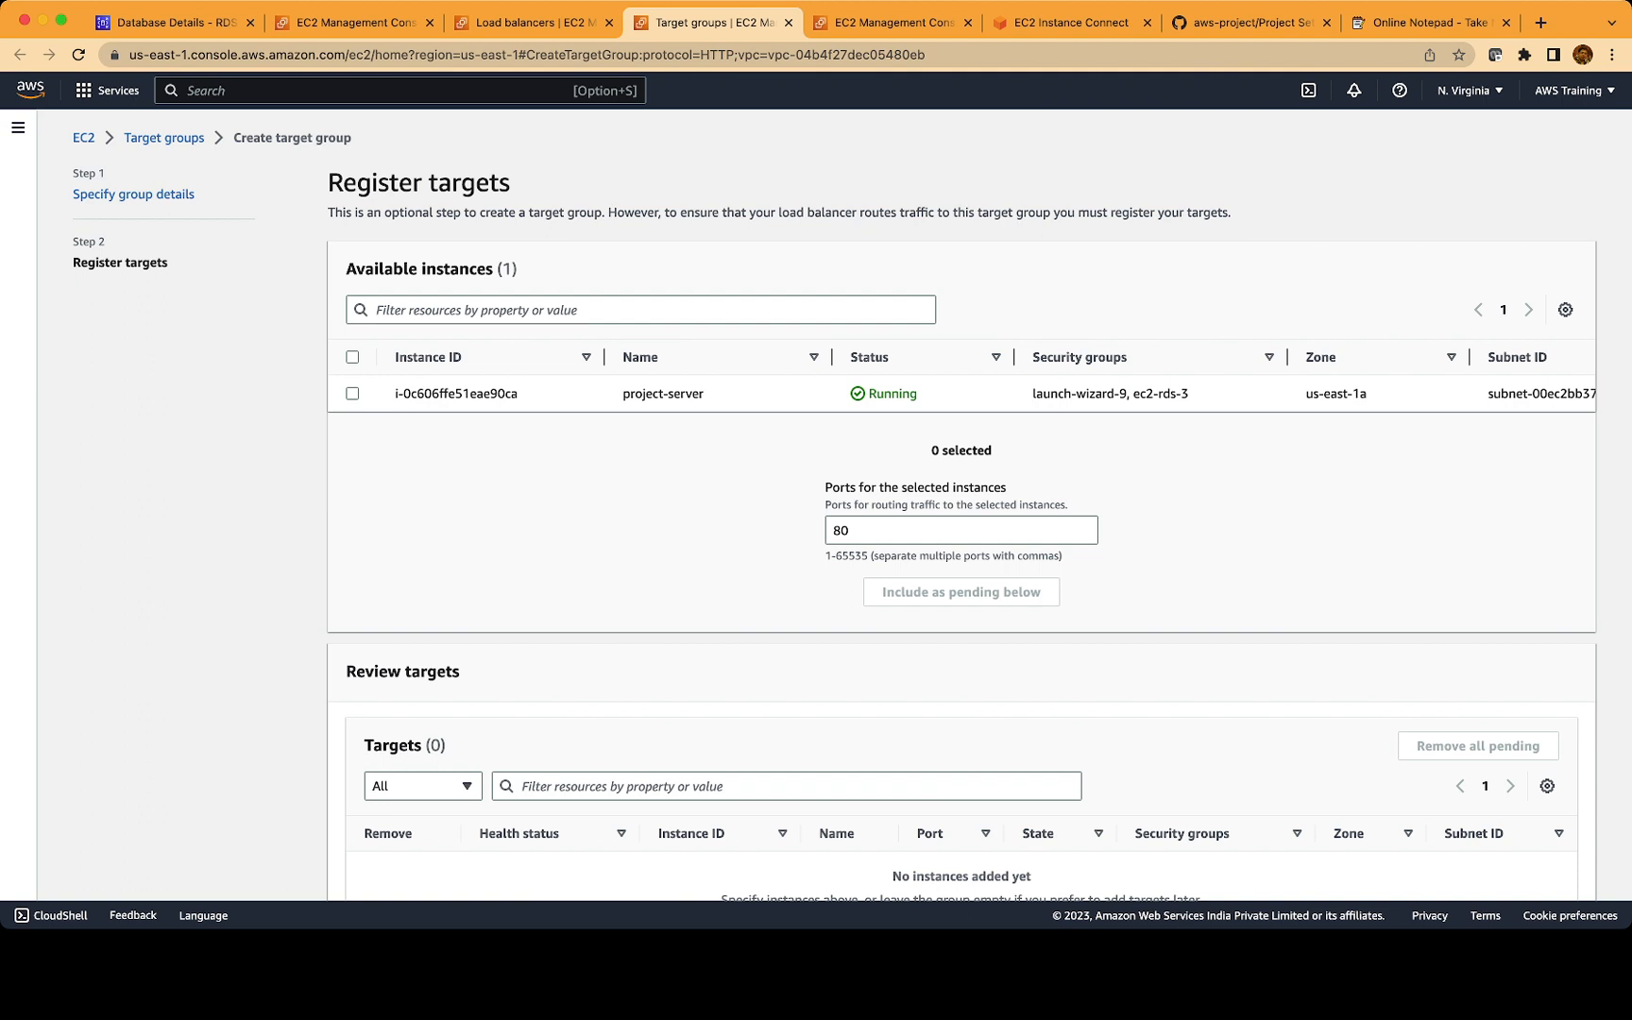
Include the project-server instance as a pending target on port 80 and create the target group
{"action": "left_click", "coordinate": [353, 394]}
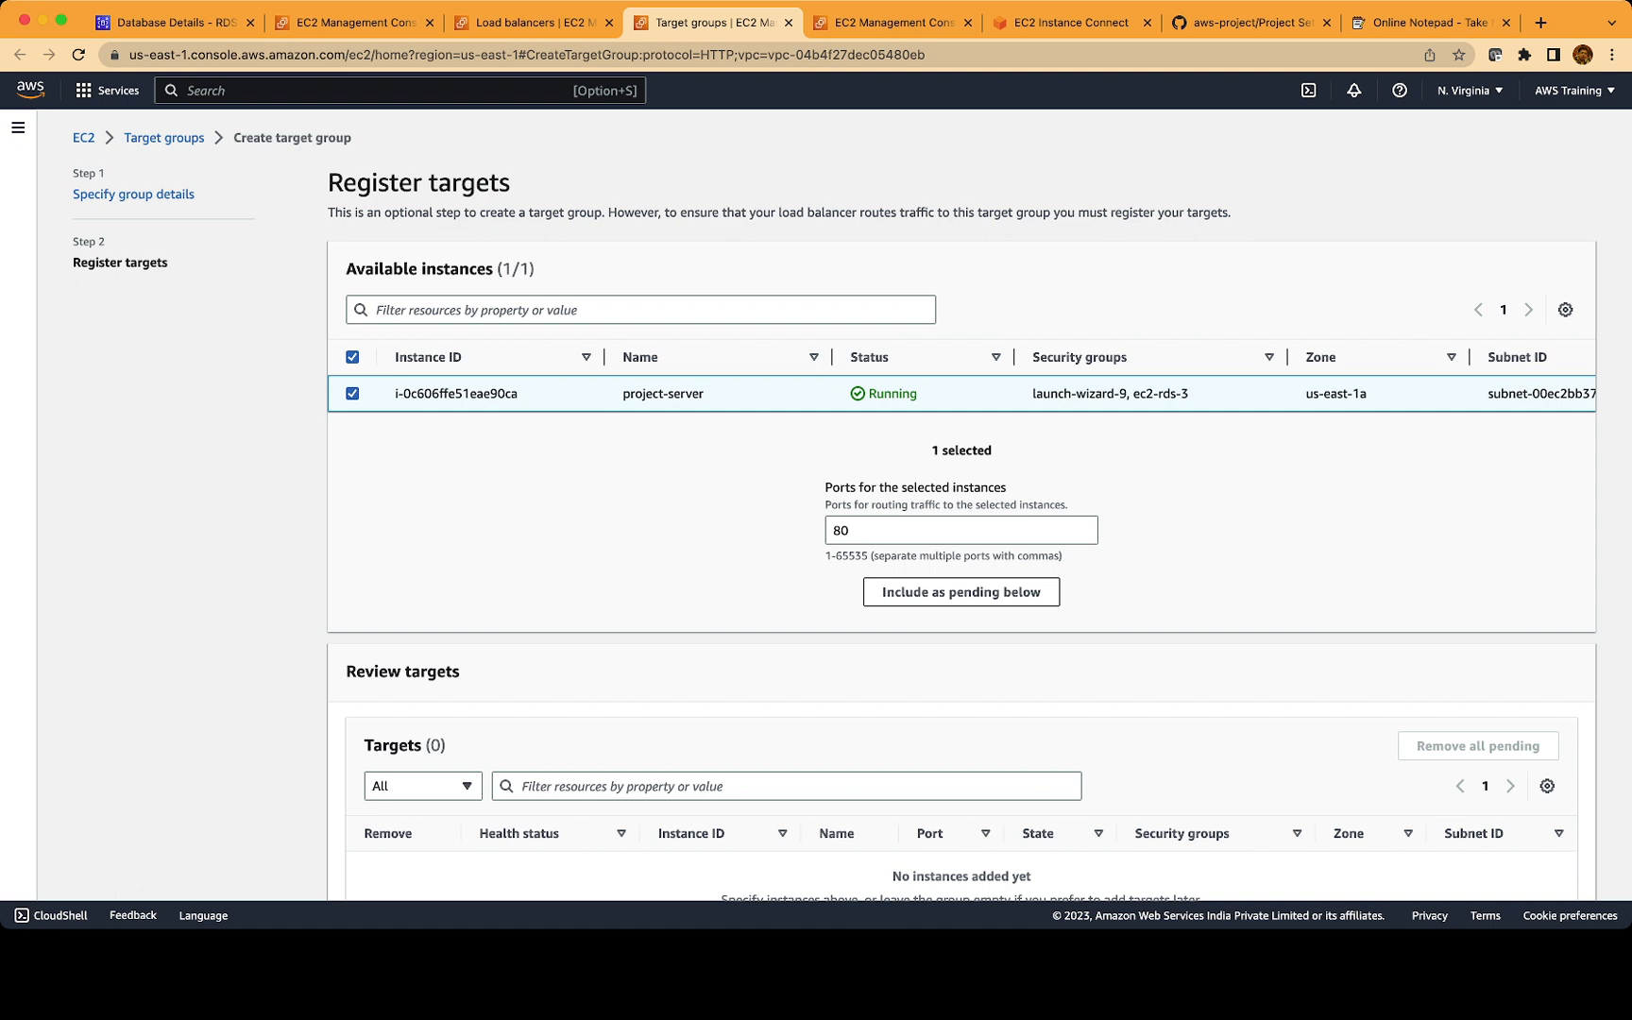
{"action": "scroll", "coordinate": [852, 517], "scroll_direction": "down", "scroll_amount": 1}
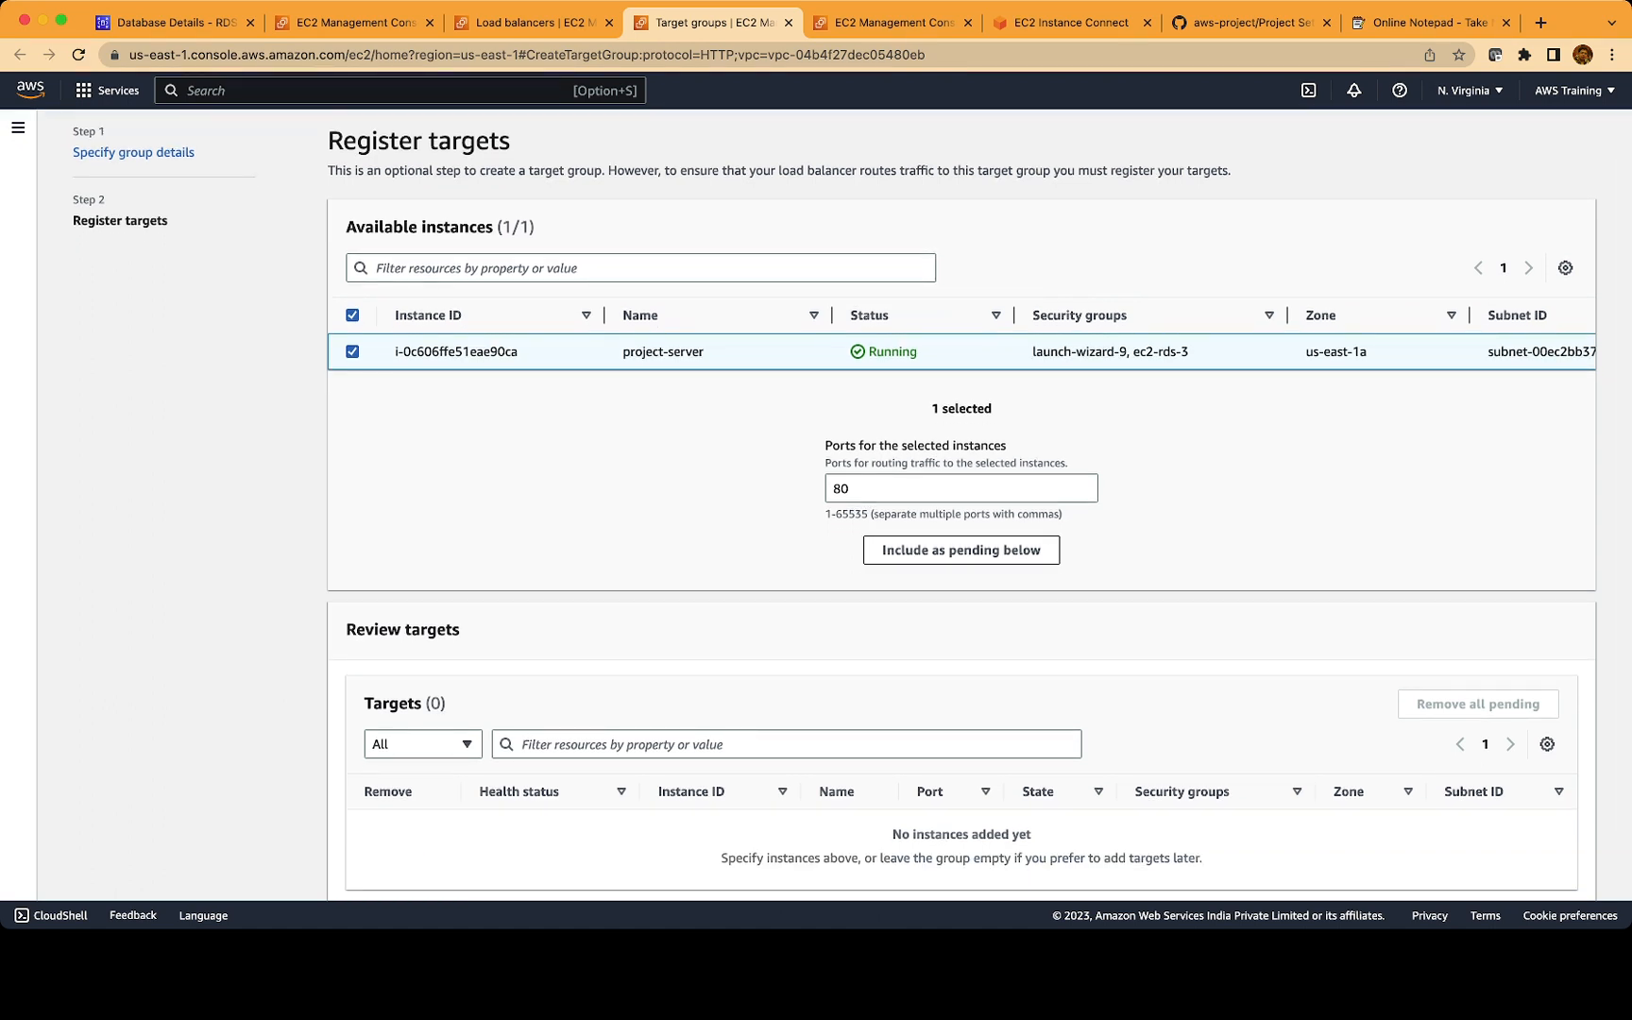
{"action": "scroll", "coordinate": [852, 517], "scroll_direction": "down", "scroll_amount": 1}
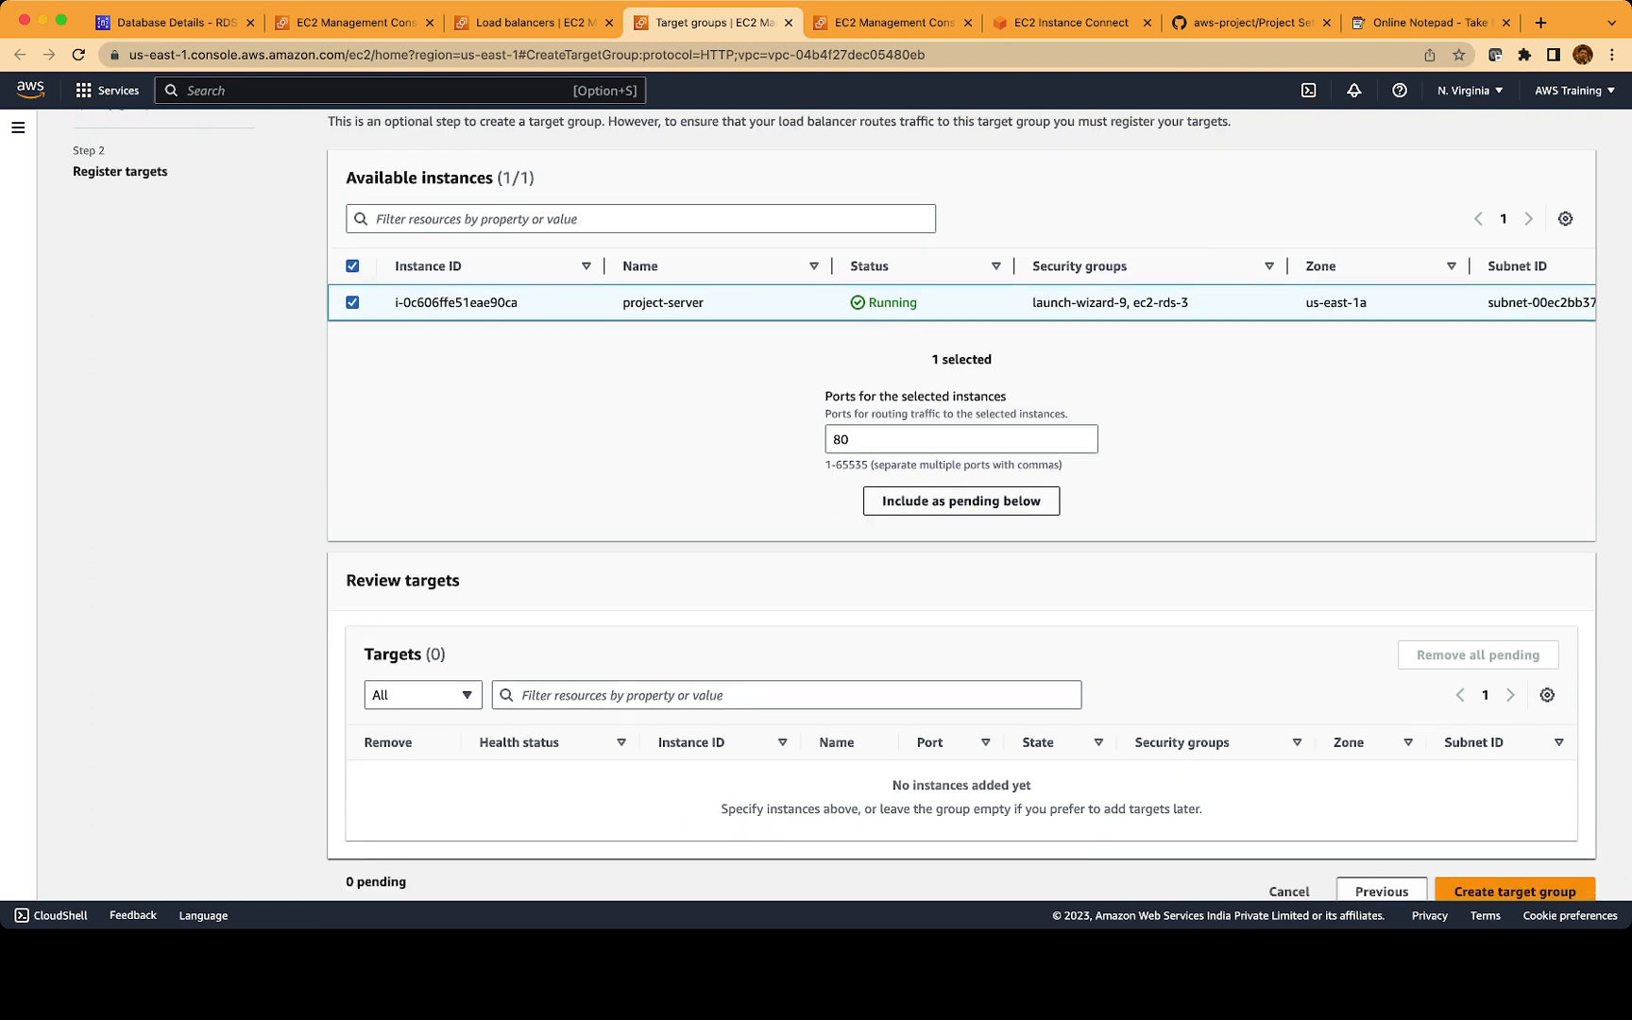
{"action": "left_click", "coordinate": [962, 501]}
{"action": "scroll", "coordinate": [852, 504], "scroll_direction": "down", "scroll_amount": 1}
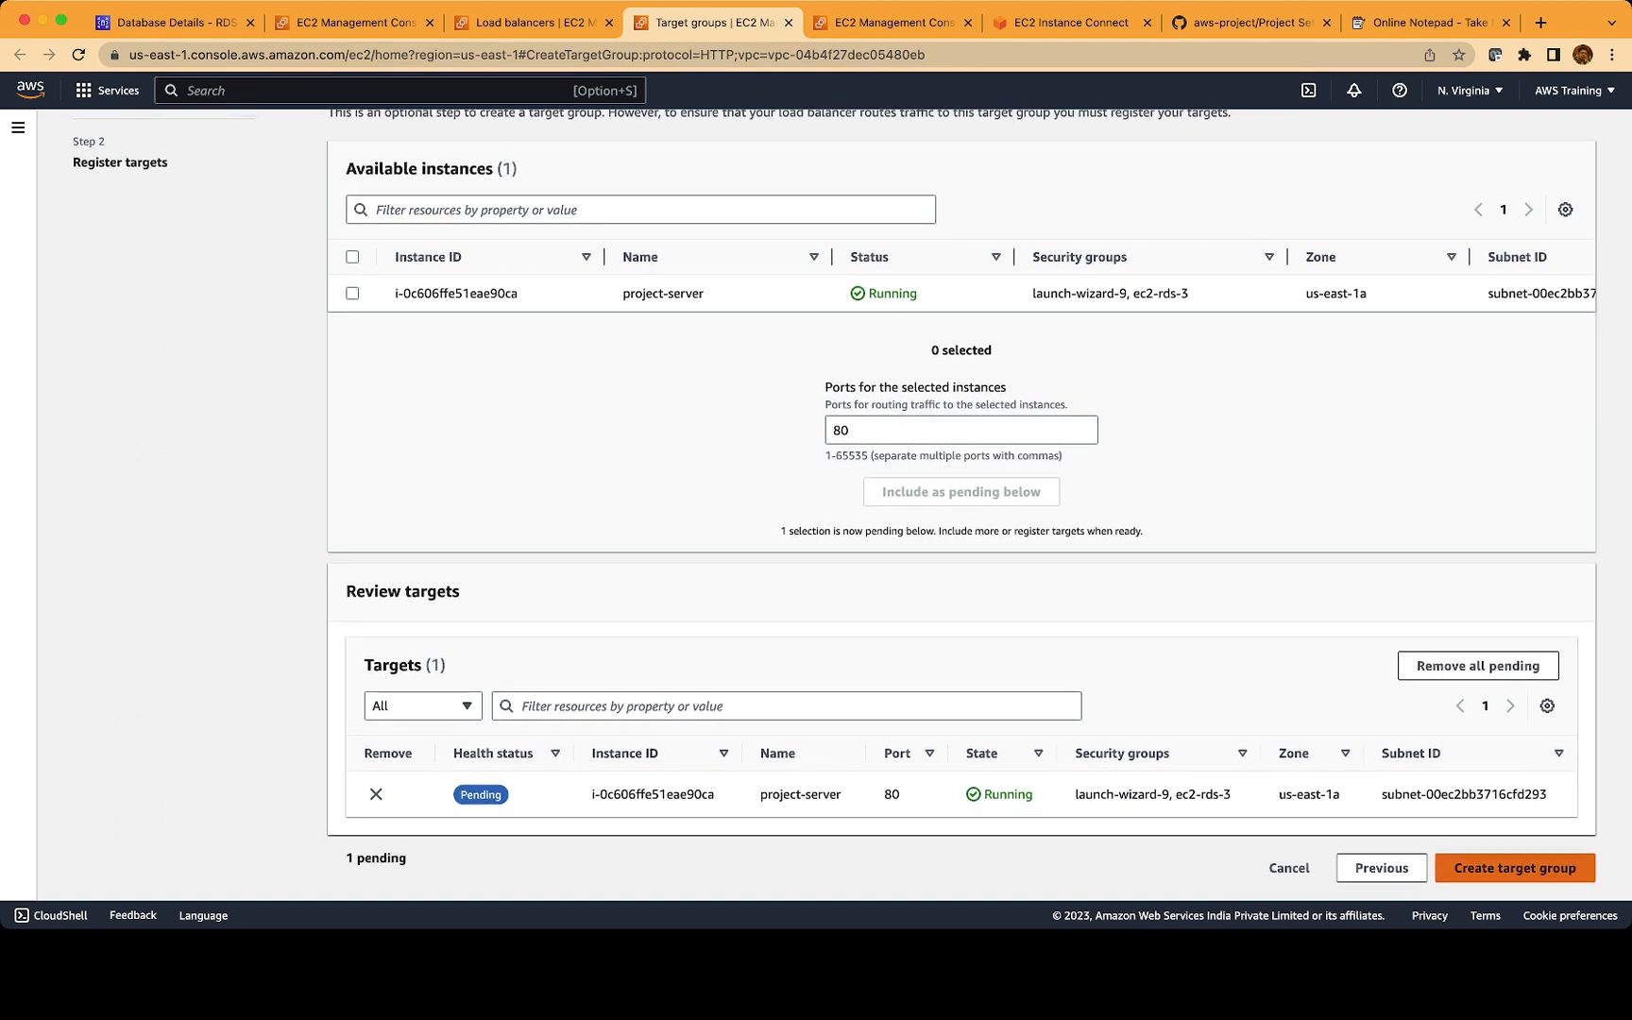
{"action": "left_click", "coordinate": [1516, 868]}
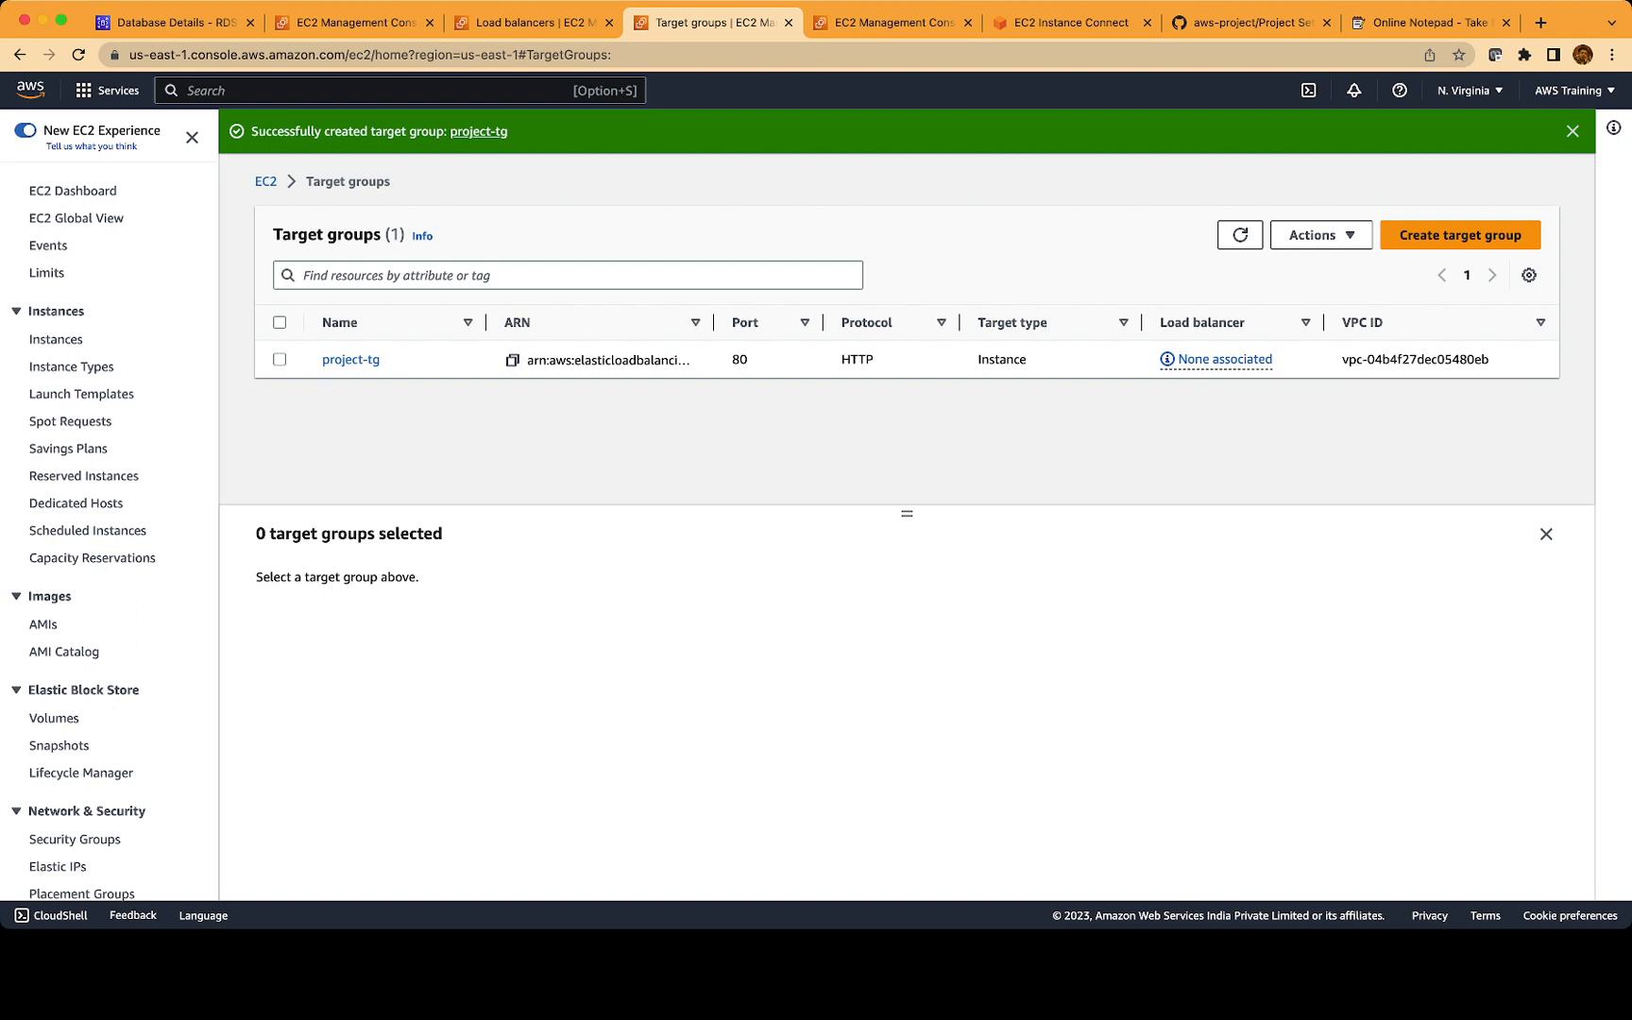
Back in the load balancer setup, refresh the target groups and forward the HTTP:80 listener to project-tg
{"action": "left_click", "coordinate": [534, 22]}
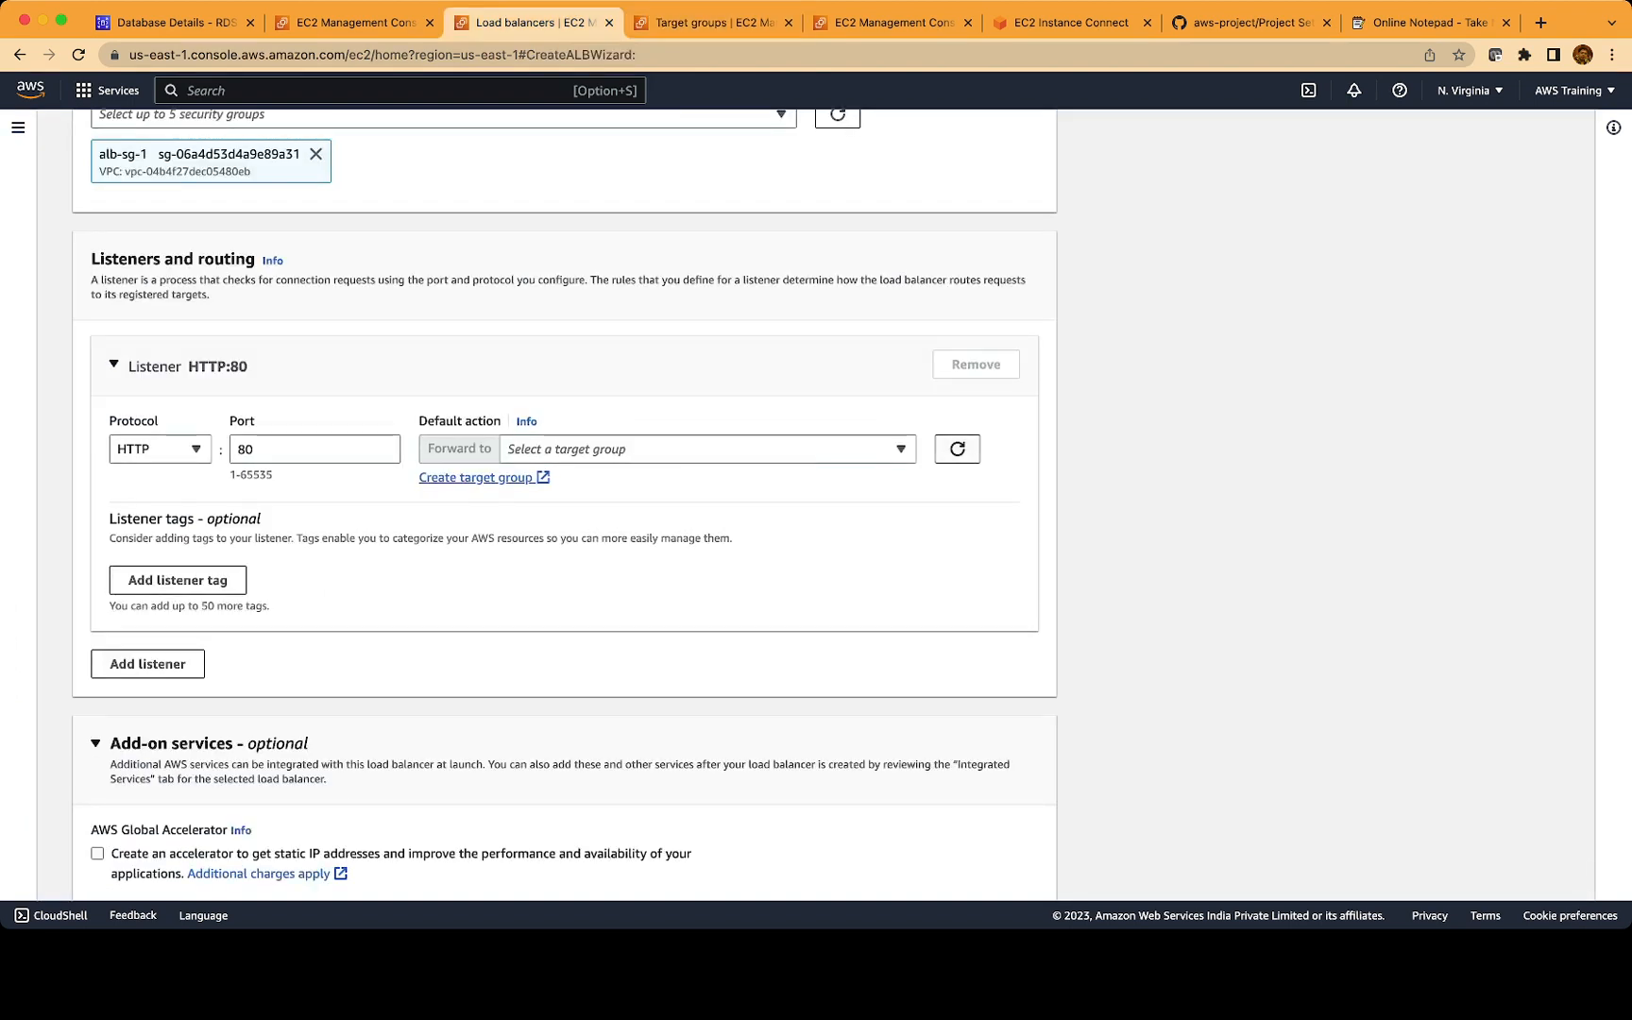
{"action": "left_click", "coordinate": [957, 449]}
{"action": "left_click", "coordinate": [707, 450]}
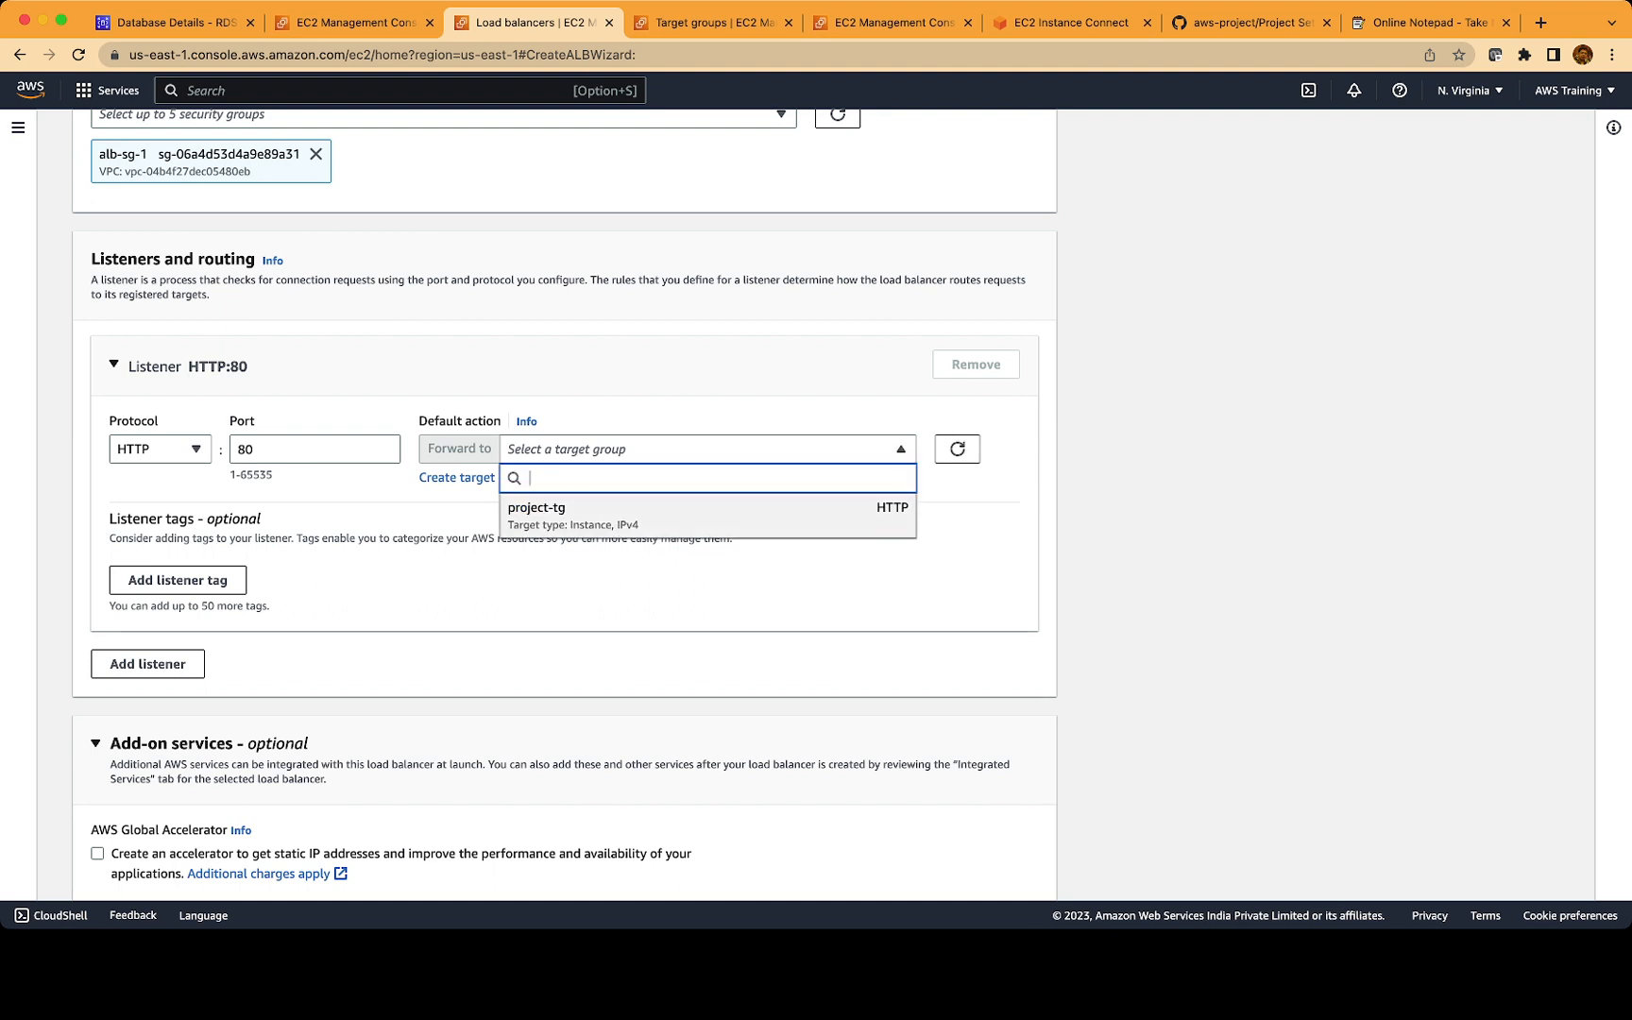
{"action": "left_click", "coordinate": [707, 516]}
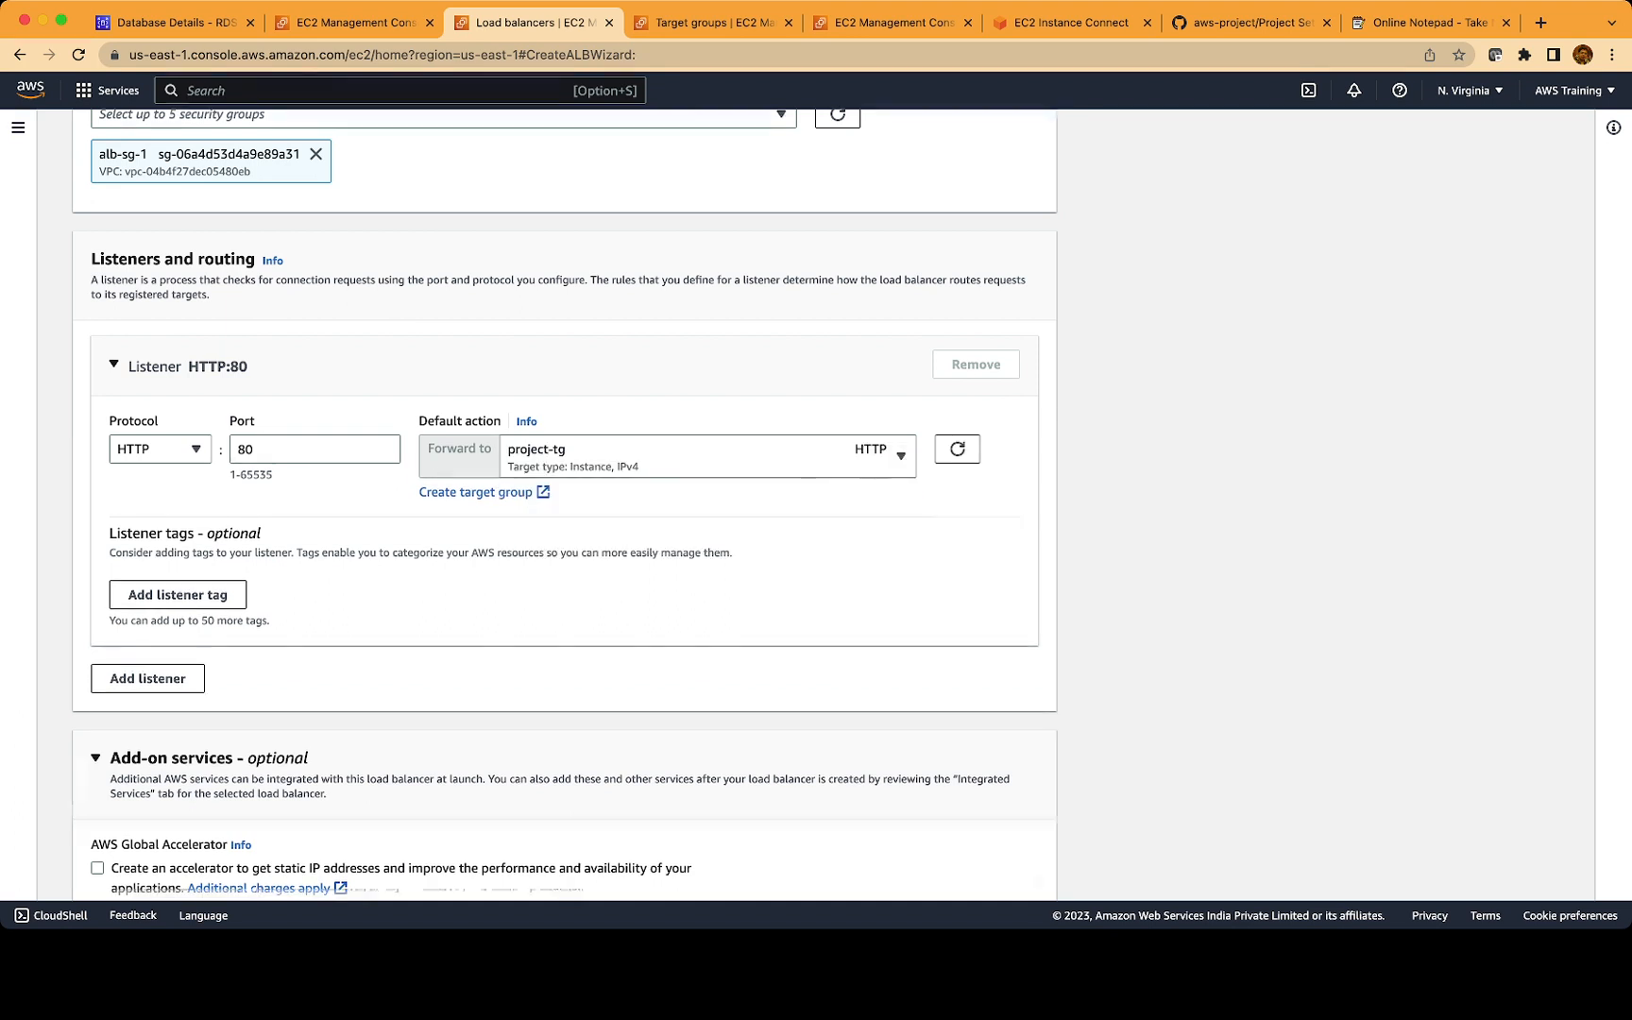
Review the configuration summary of project-alb and create the load balancer
{"action": "scroll", "coordinate": [565, 506], "scroll_direction": "down", "scroll_amount": 10}
{"action": "scroll", "coordinate": [565, 506], "scroll_direction": "down", "scroll_amount": 7}
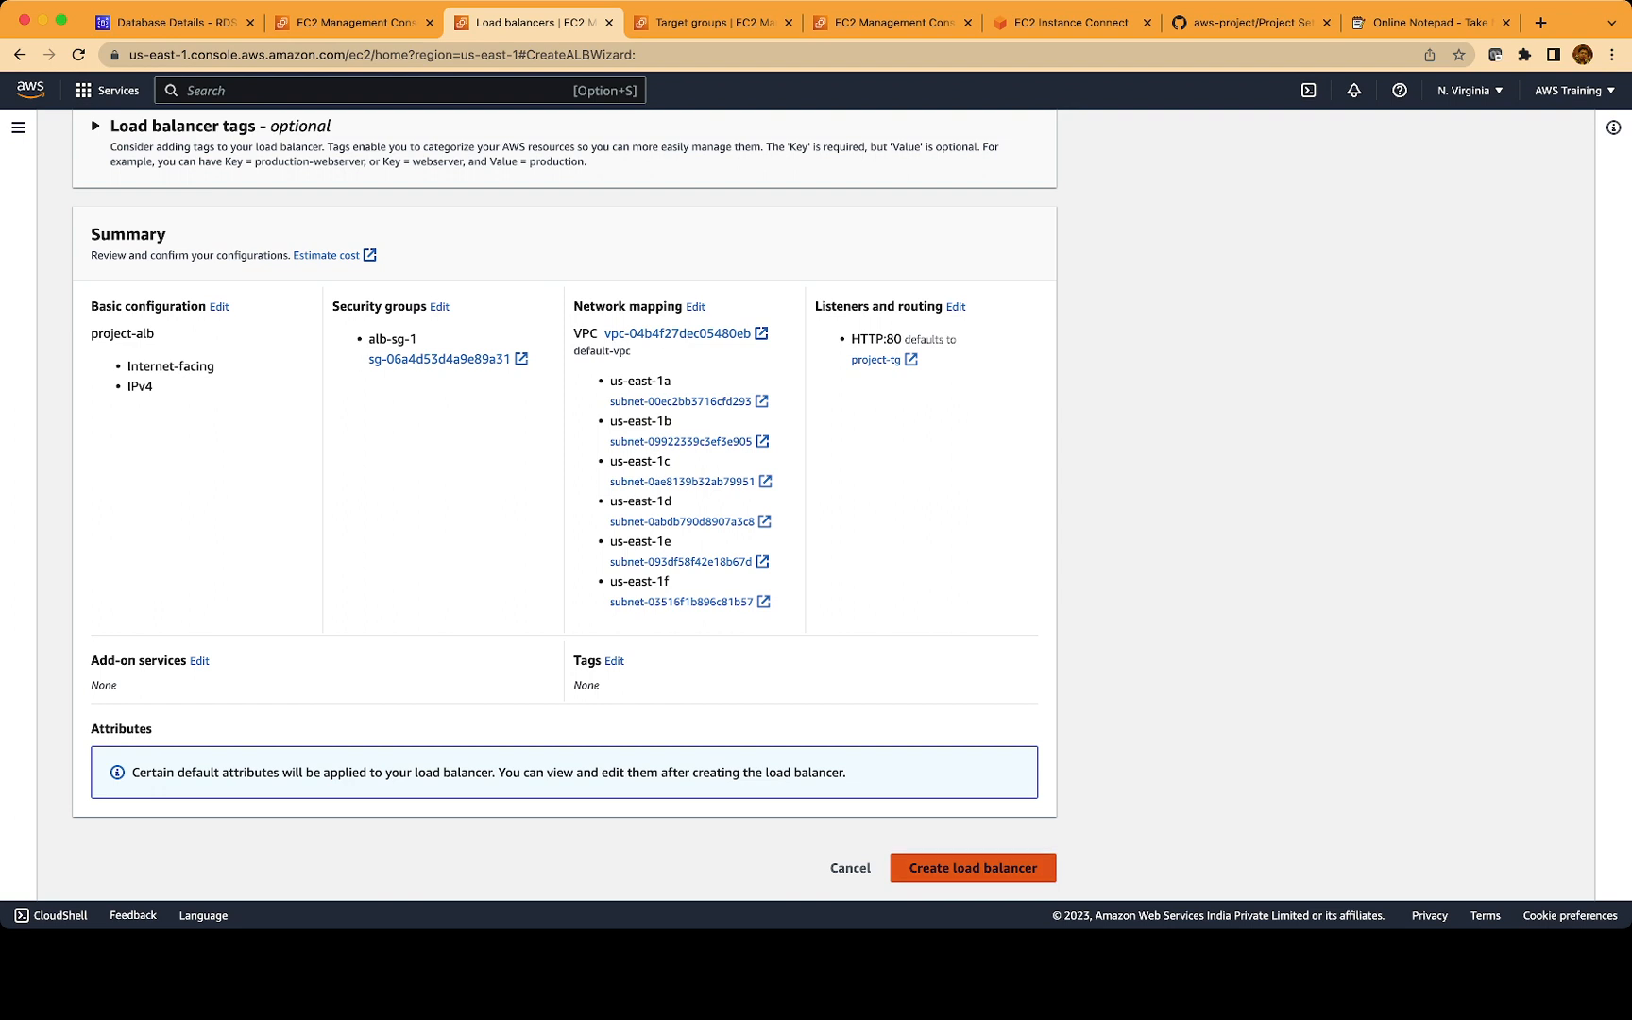
{"action": "left_click", "coordinate": [973, 867]}
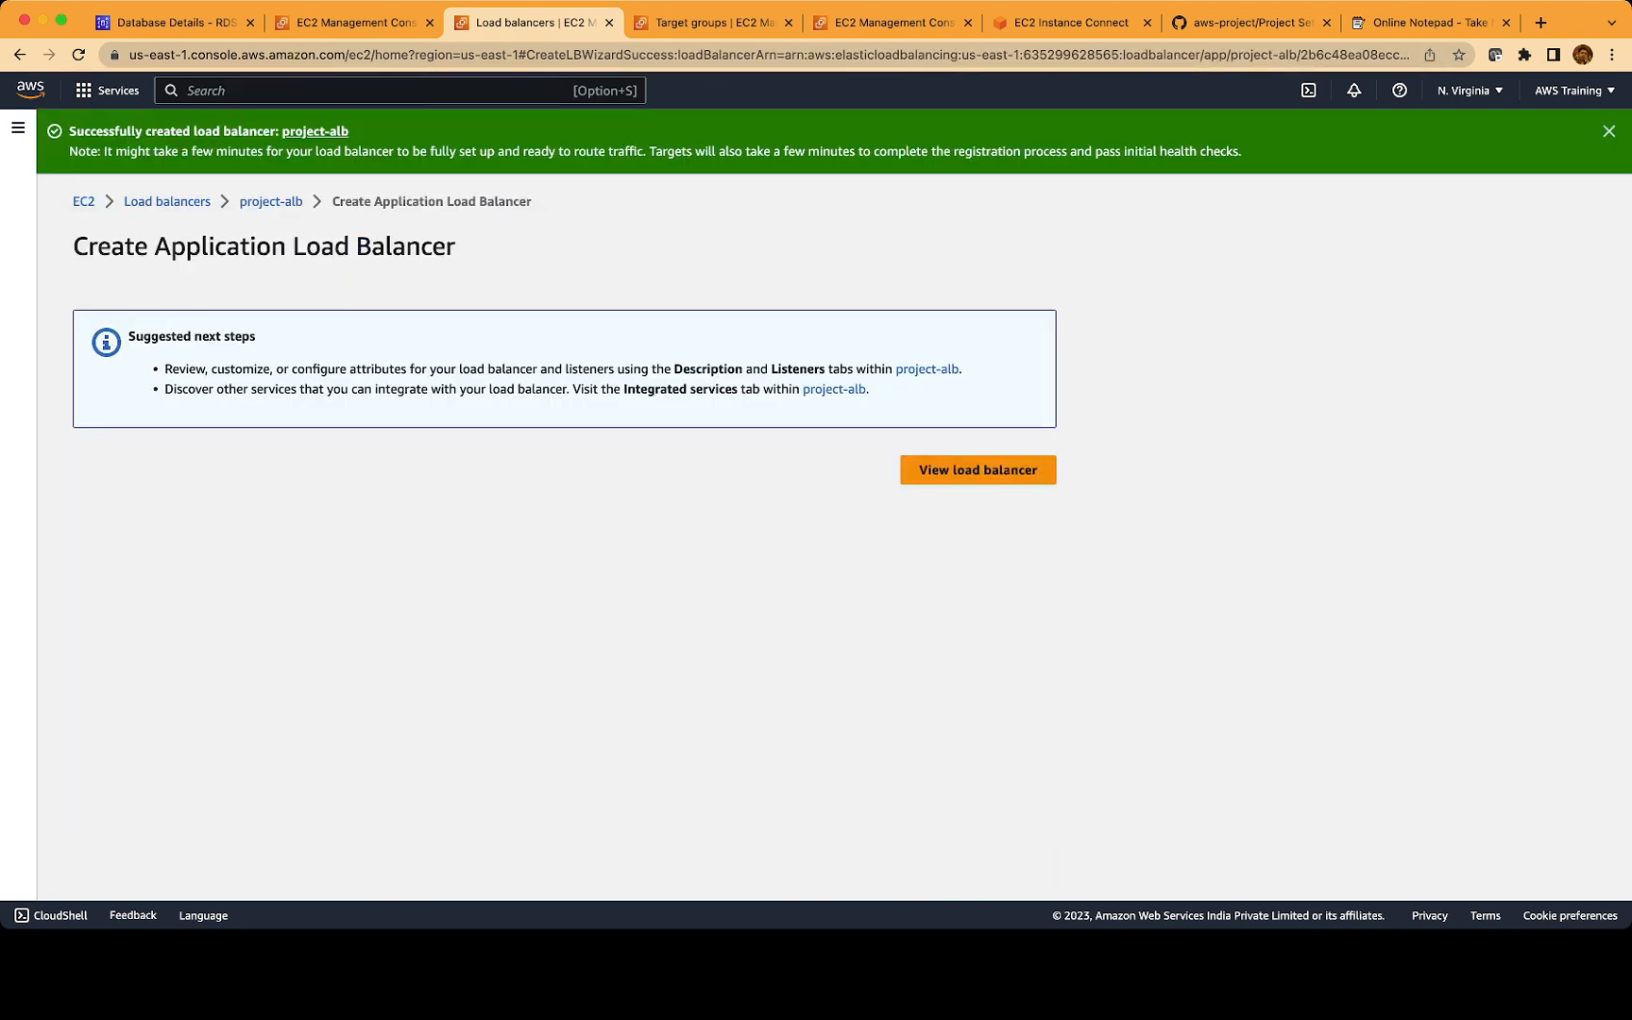
Copy the DNS name of project-alb from the load balancer list and return to the target groups page
{"action": "left_click", "coordinate": [978, 469]}
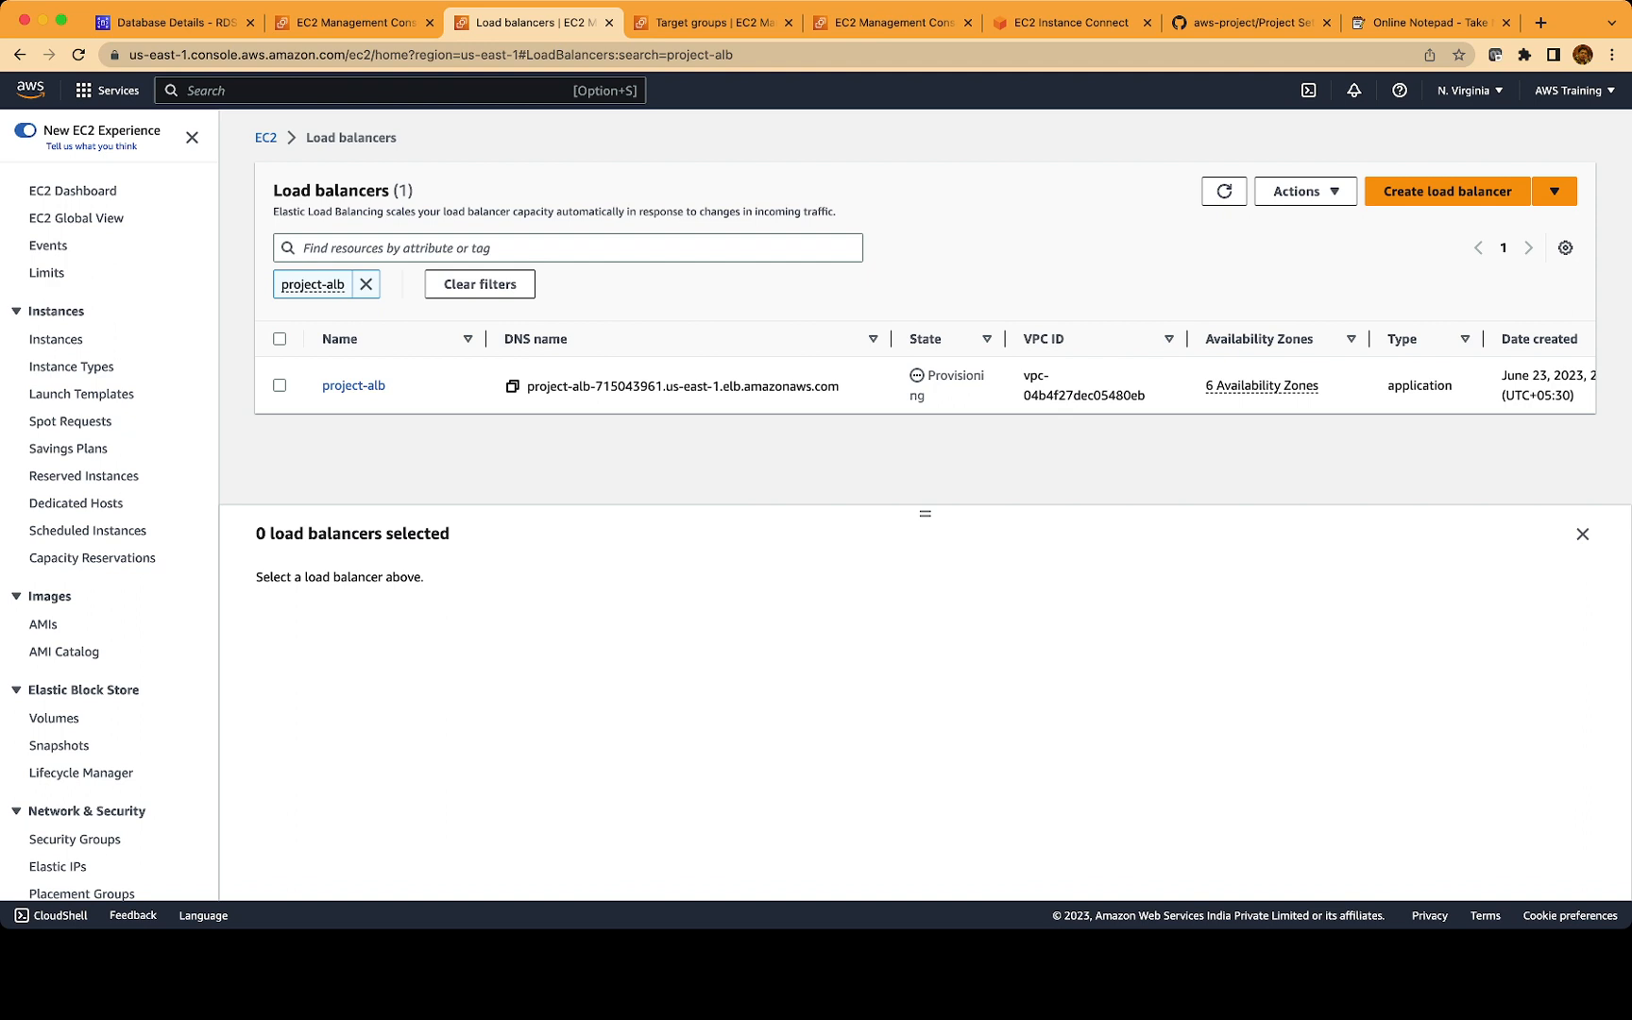
{"action": "left_click", "coordinate": [512, 387]}
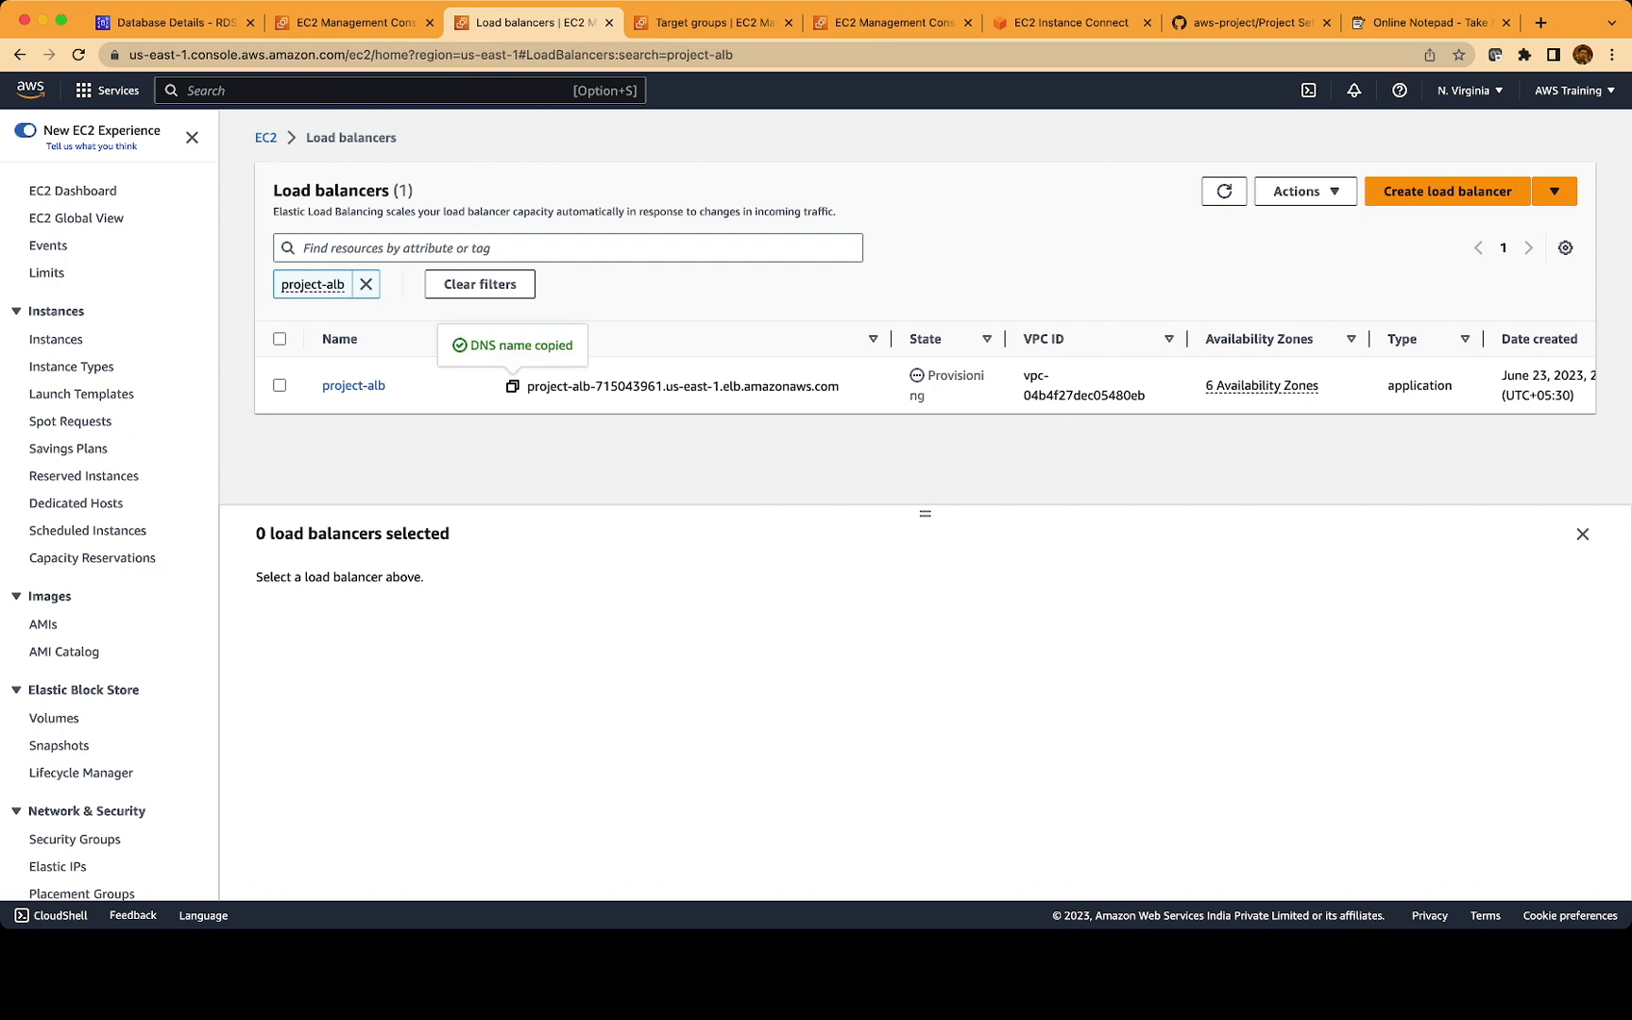
{"action": "left_click", "coordinate": [715, 22]}
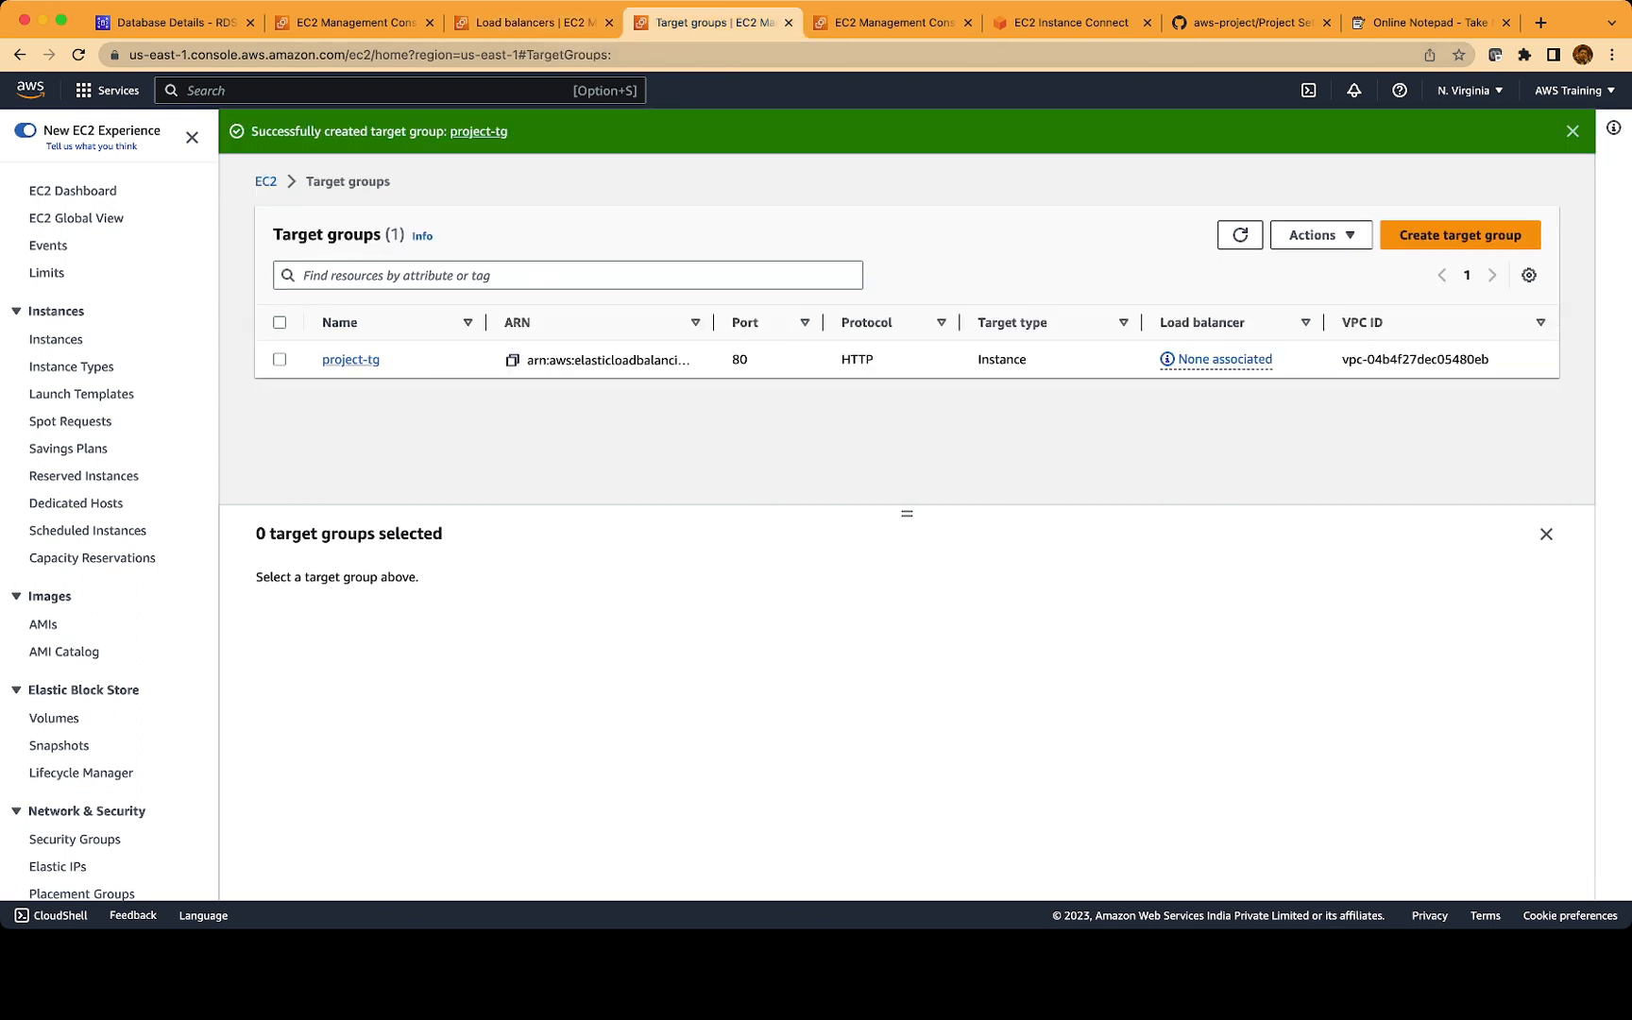
Open project-tg and refresh its registered targets to check their health, and refresh the load balancer list to check project-alb's state
{"action": "left_click", "coordinate": [351, 359]}
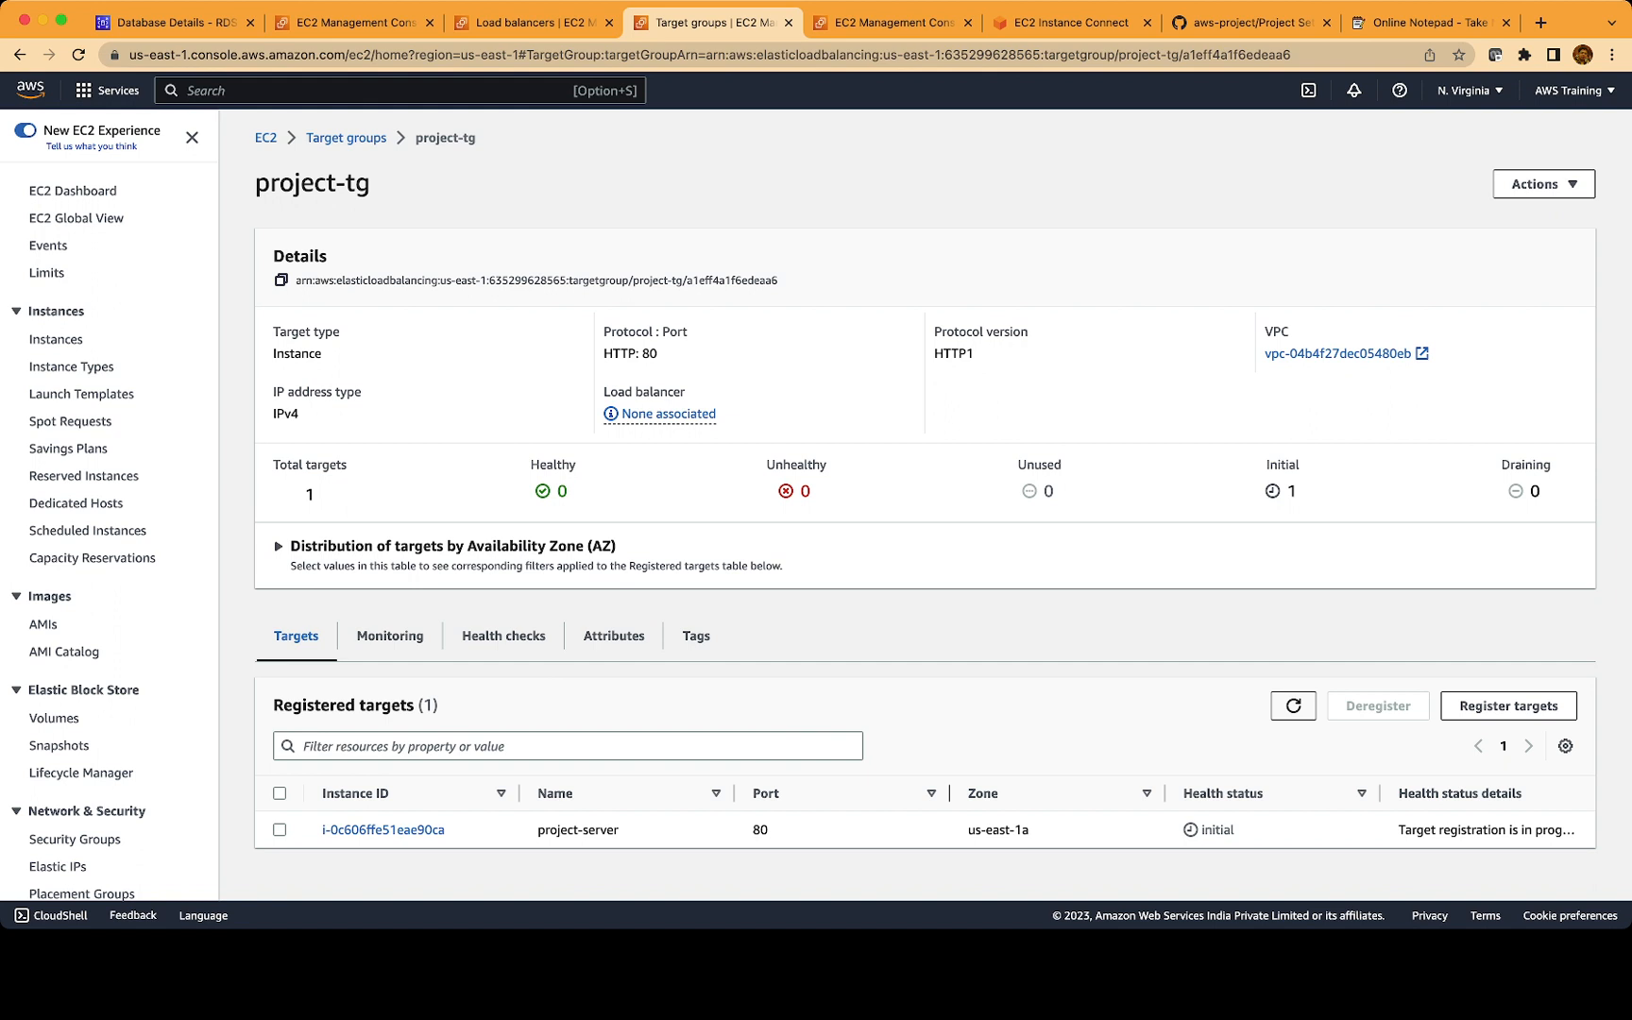
{"action": "left_click", "coordinate": [1293, 705]}
{"action": "scroll", "coordinate": [925, 505], "scroll_direction": "down", "scroll_amount": 1}
{"action": "left_click", "coordinate": [529, 22]}
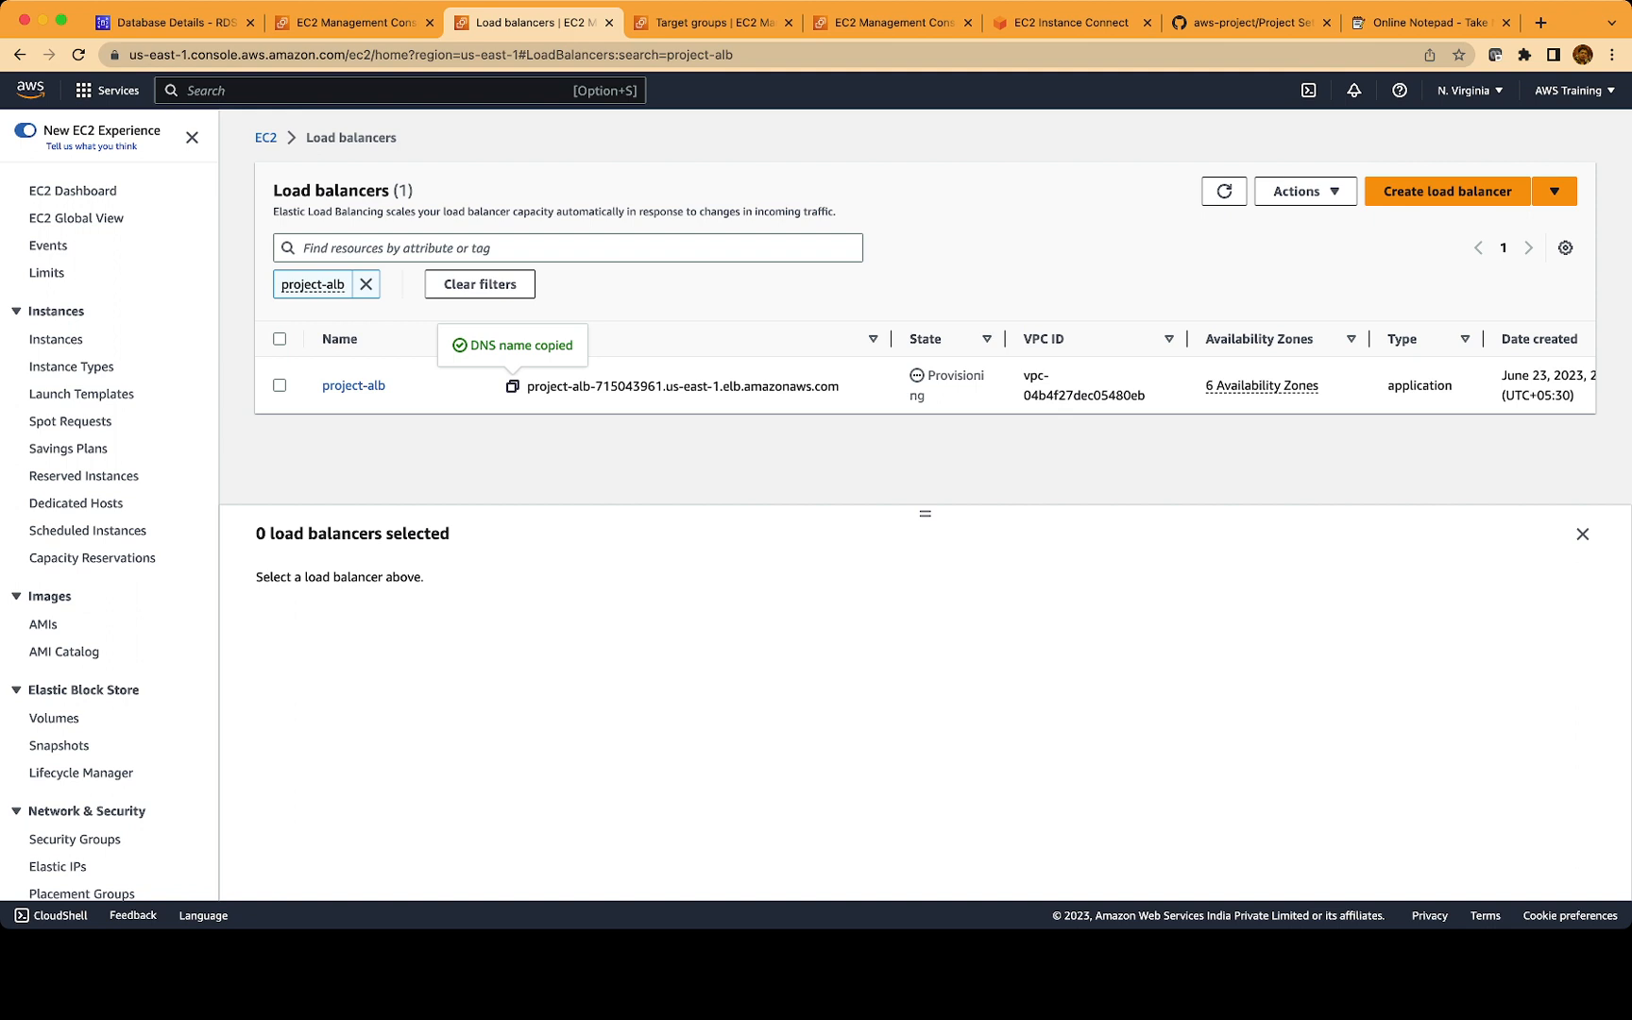
{"action": "left_click", "coordinate": [1224, 192]}
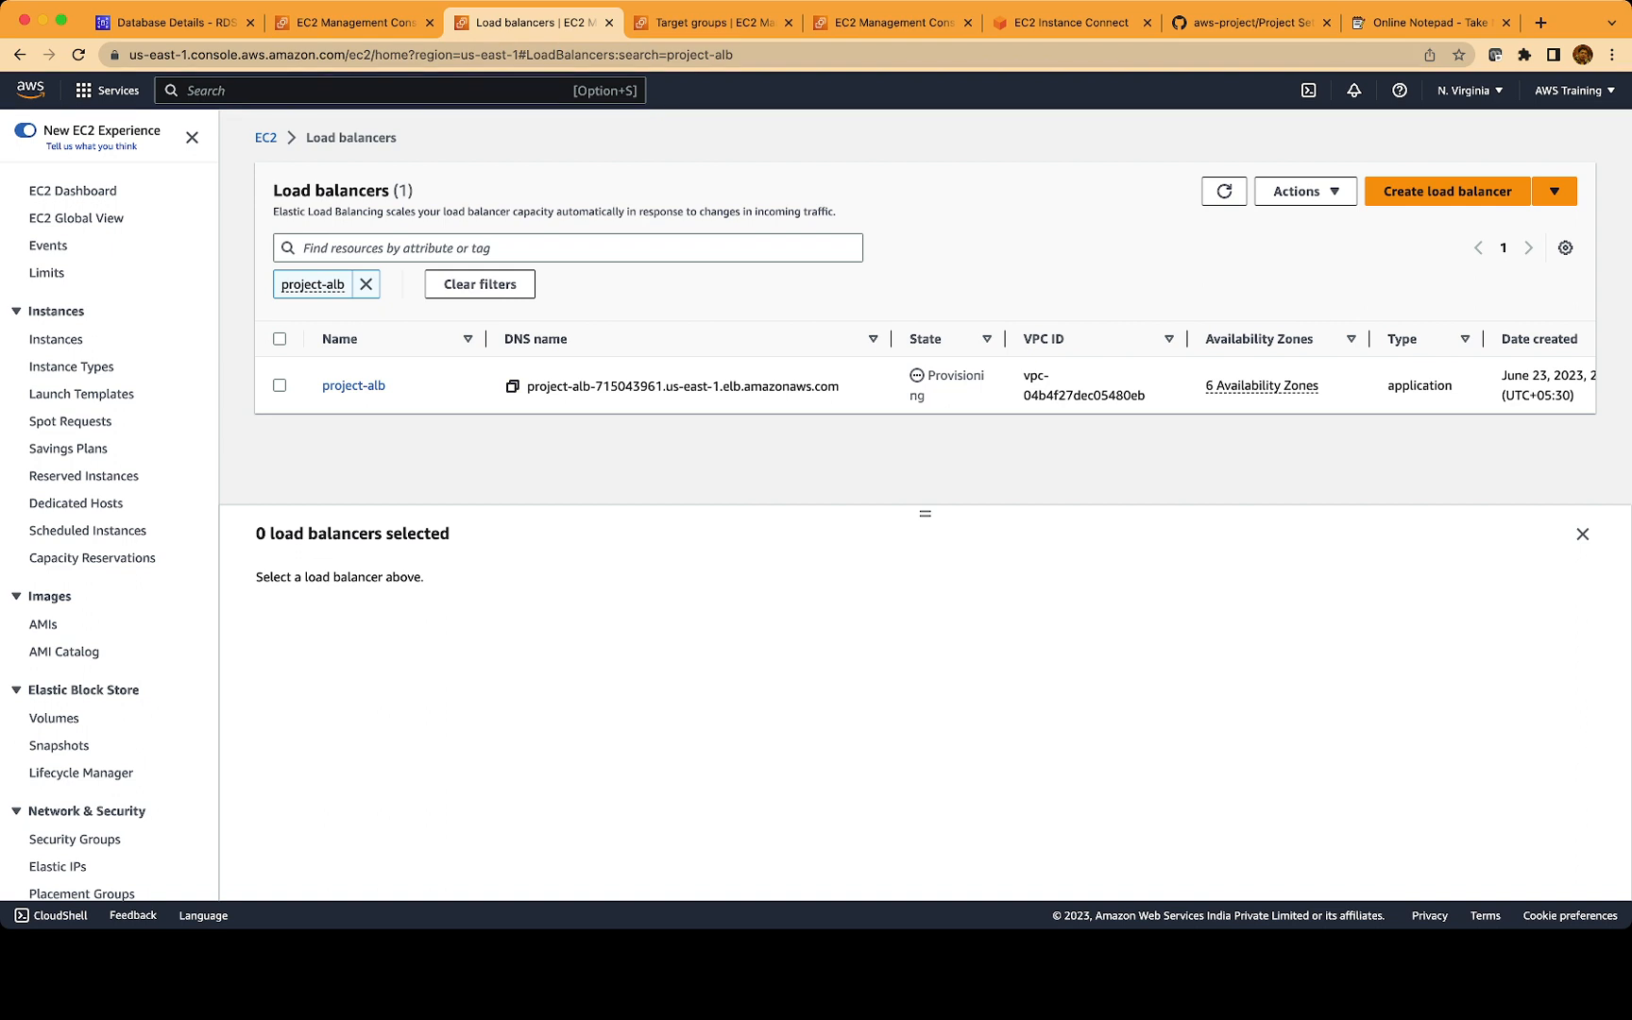
{"action": "left_click", "coordinate": [512, 387]}
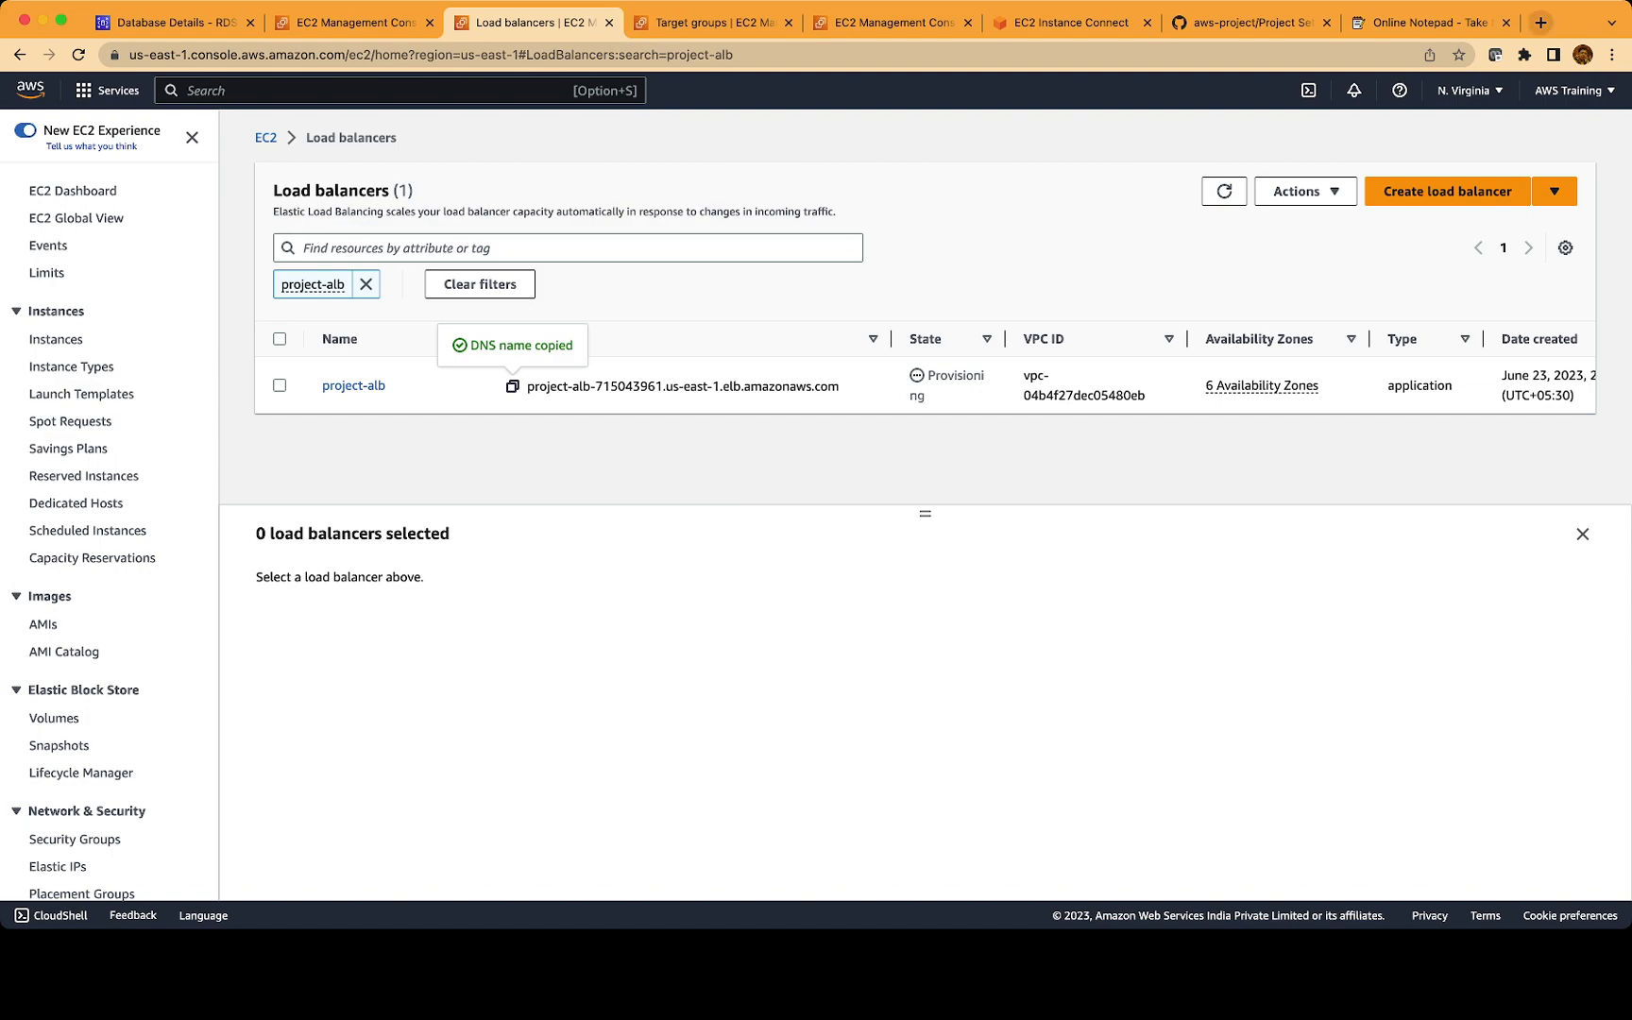
{"action": "left_click", "coordinate": [1541, 22]}
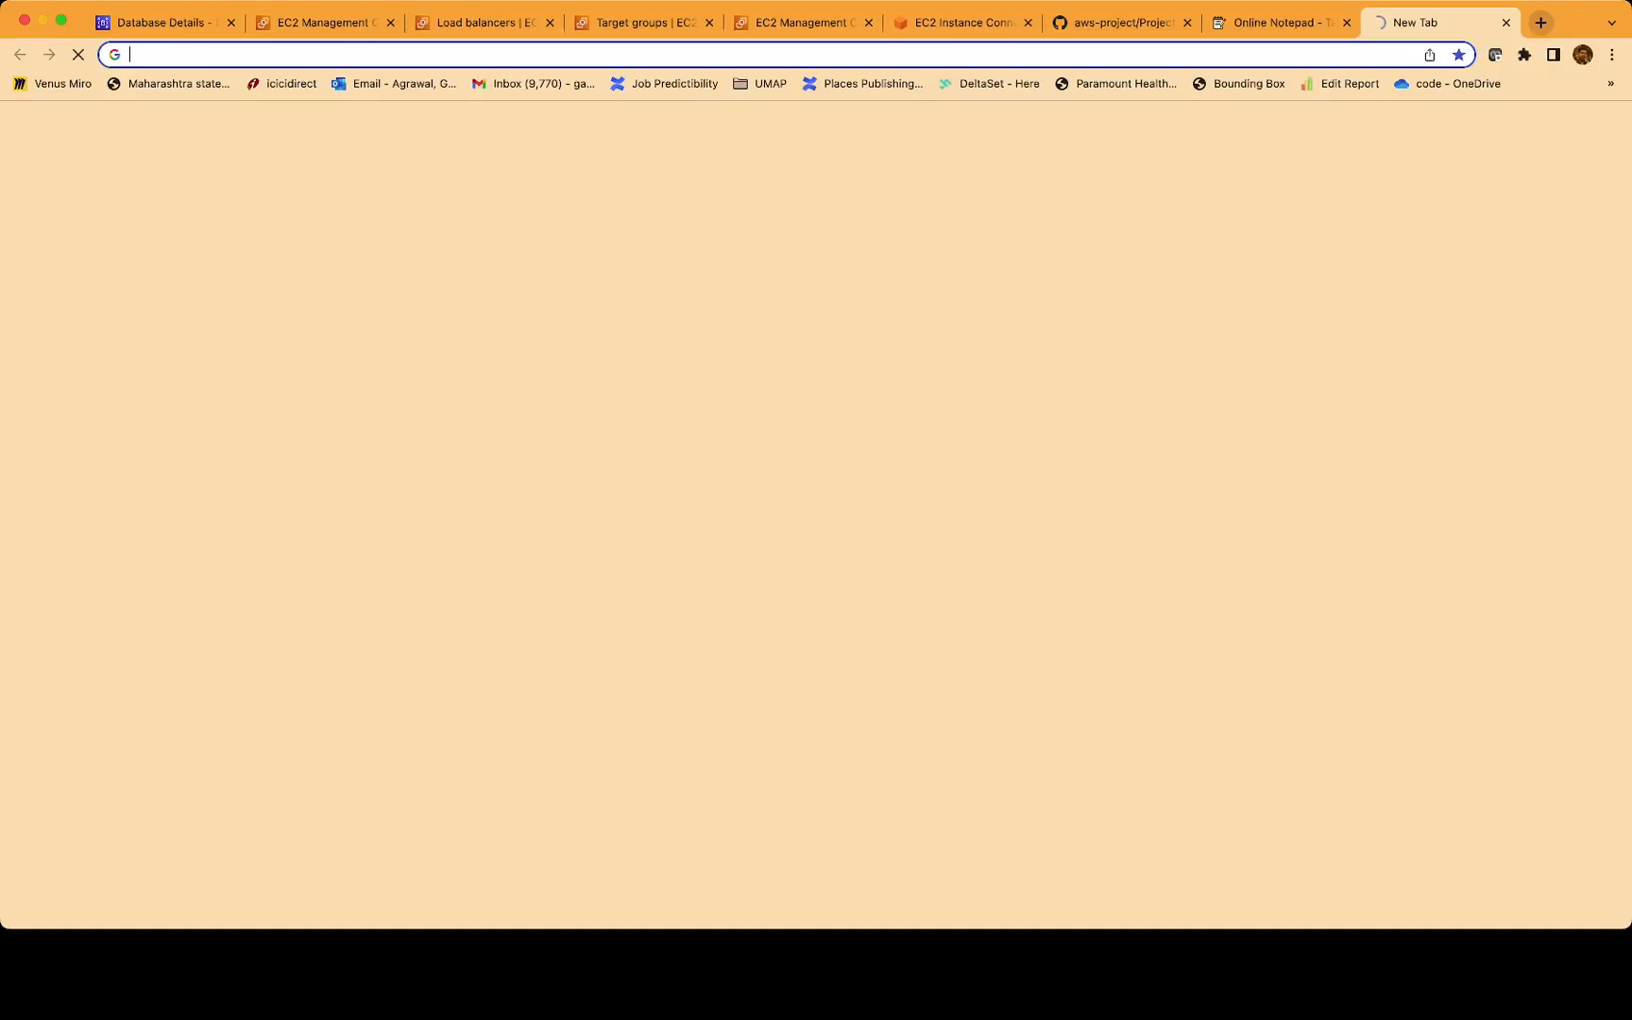
{"action": "type", "text": "https:"}
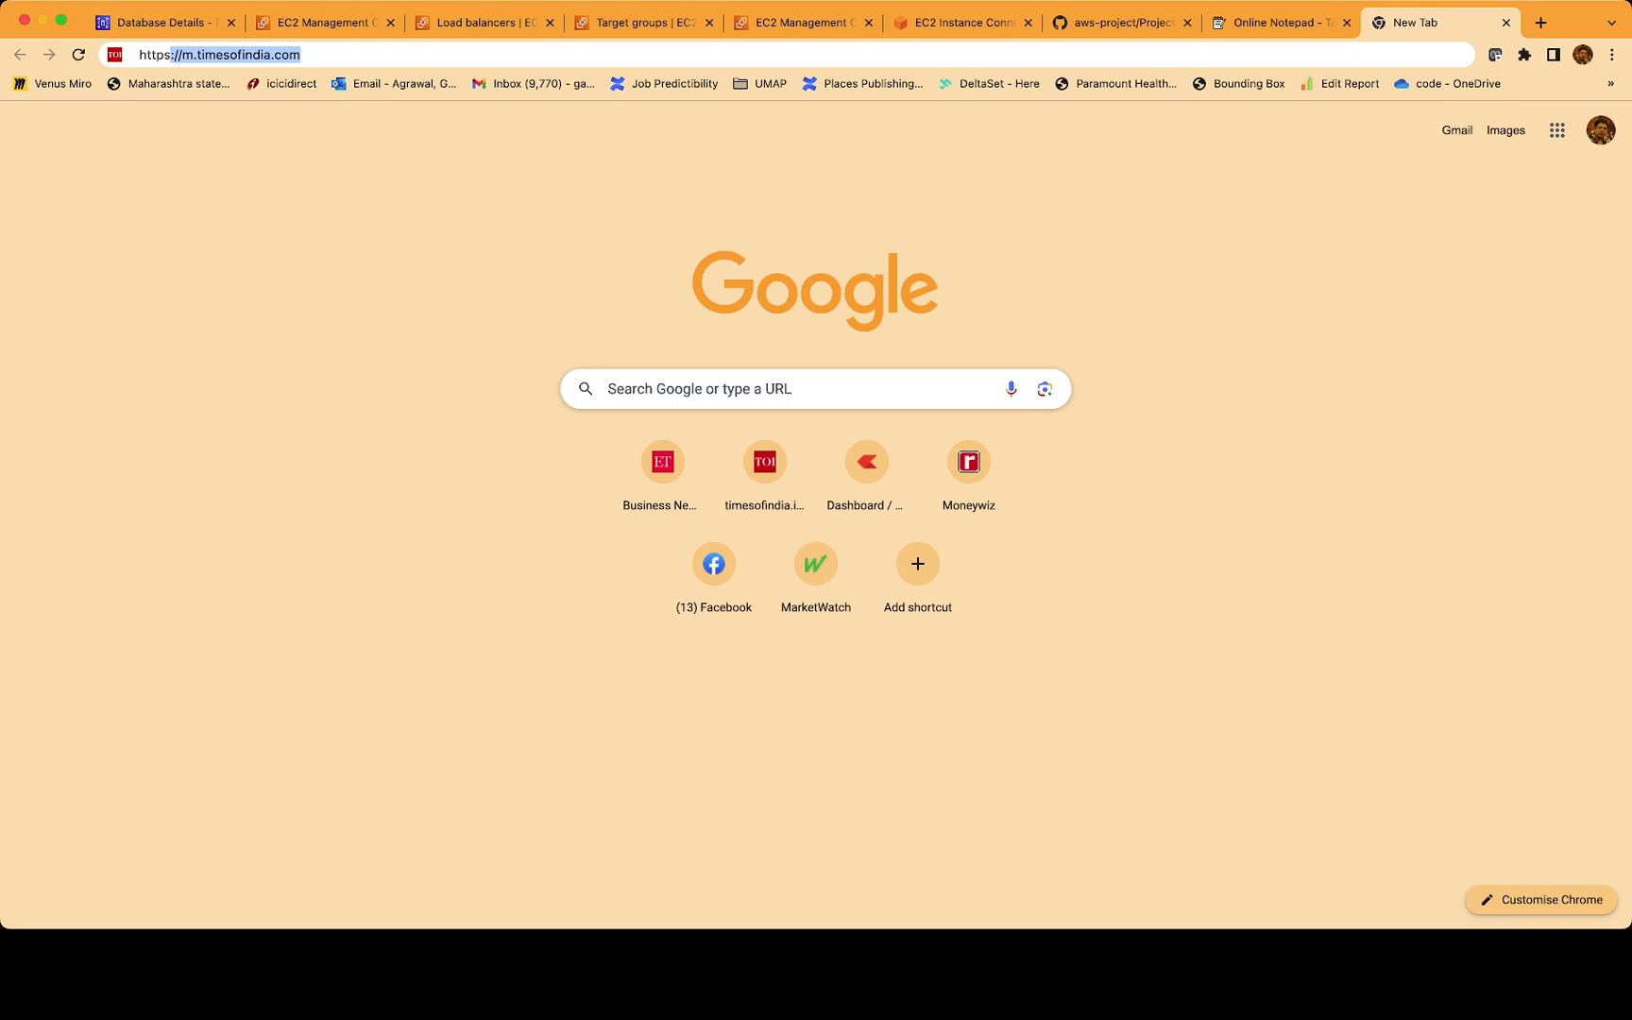
{"action": "key", "text": "BackSpace"}
{"action": "key", "text": "BackSpace"}
{"action": "key", "text": "BackSpace"}
{"action": "type", "text": ":"}
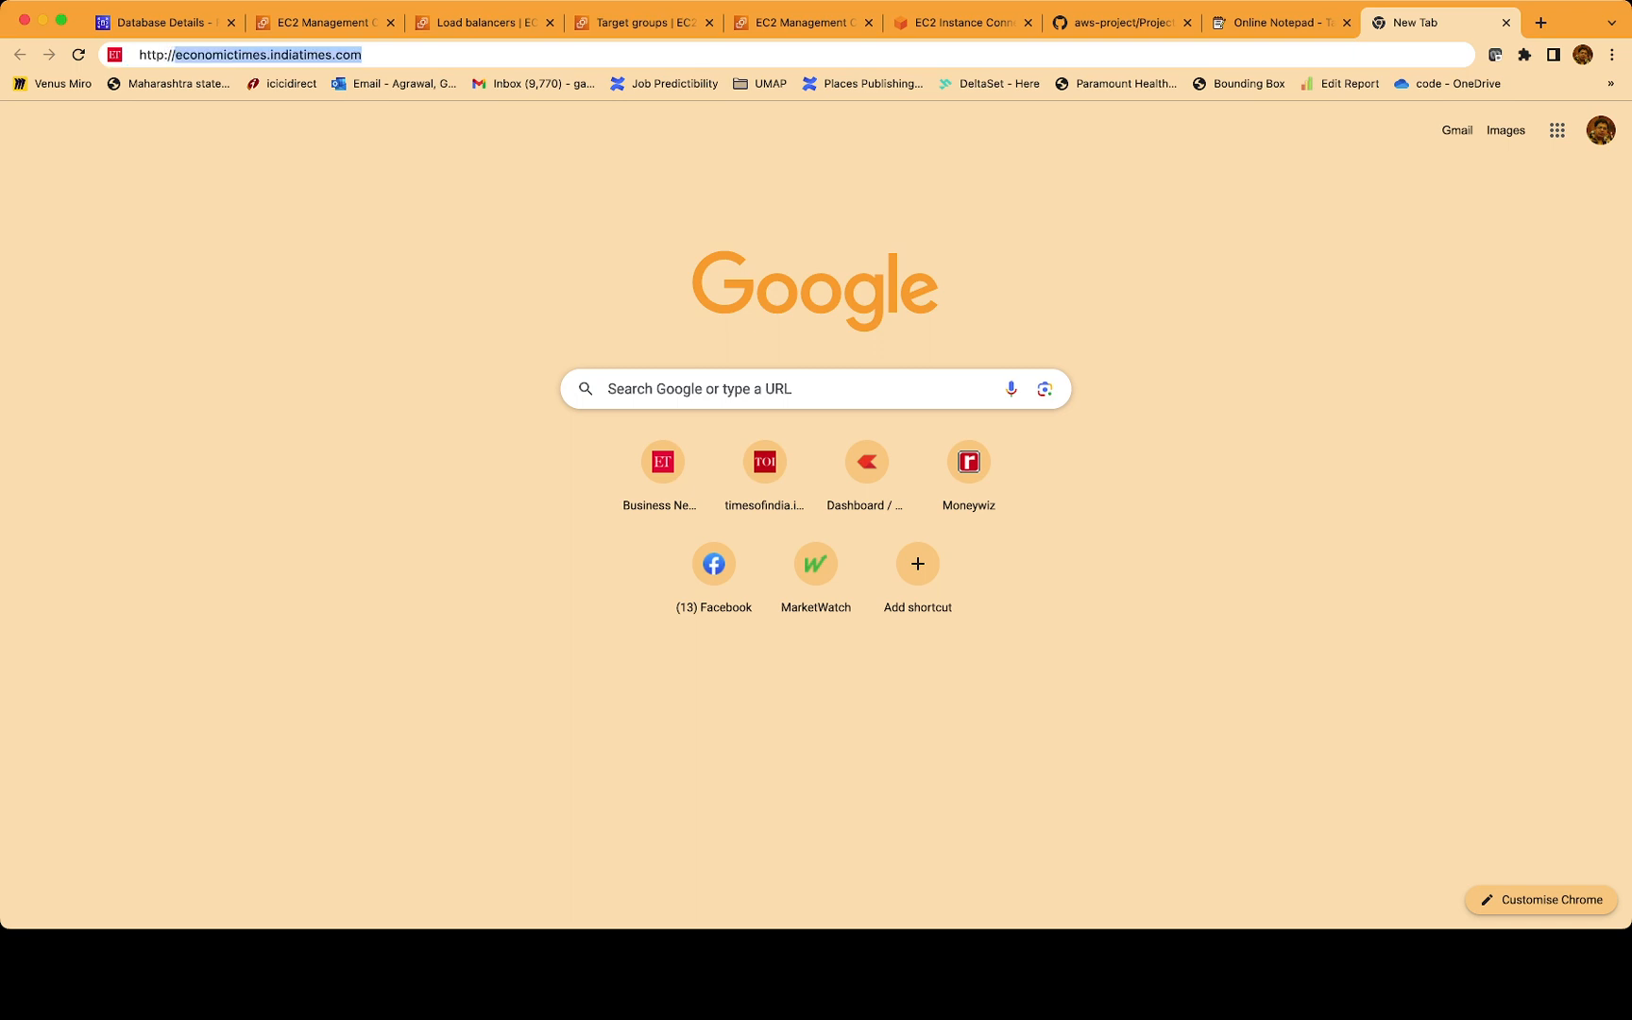
{"action": "type", "text": "//"}
{"action": "key", "text": "super+v"}
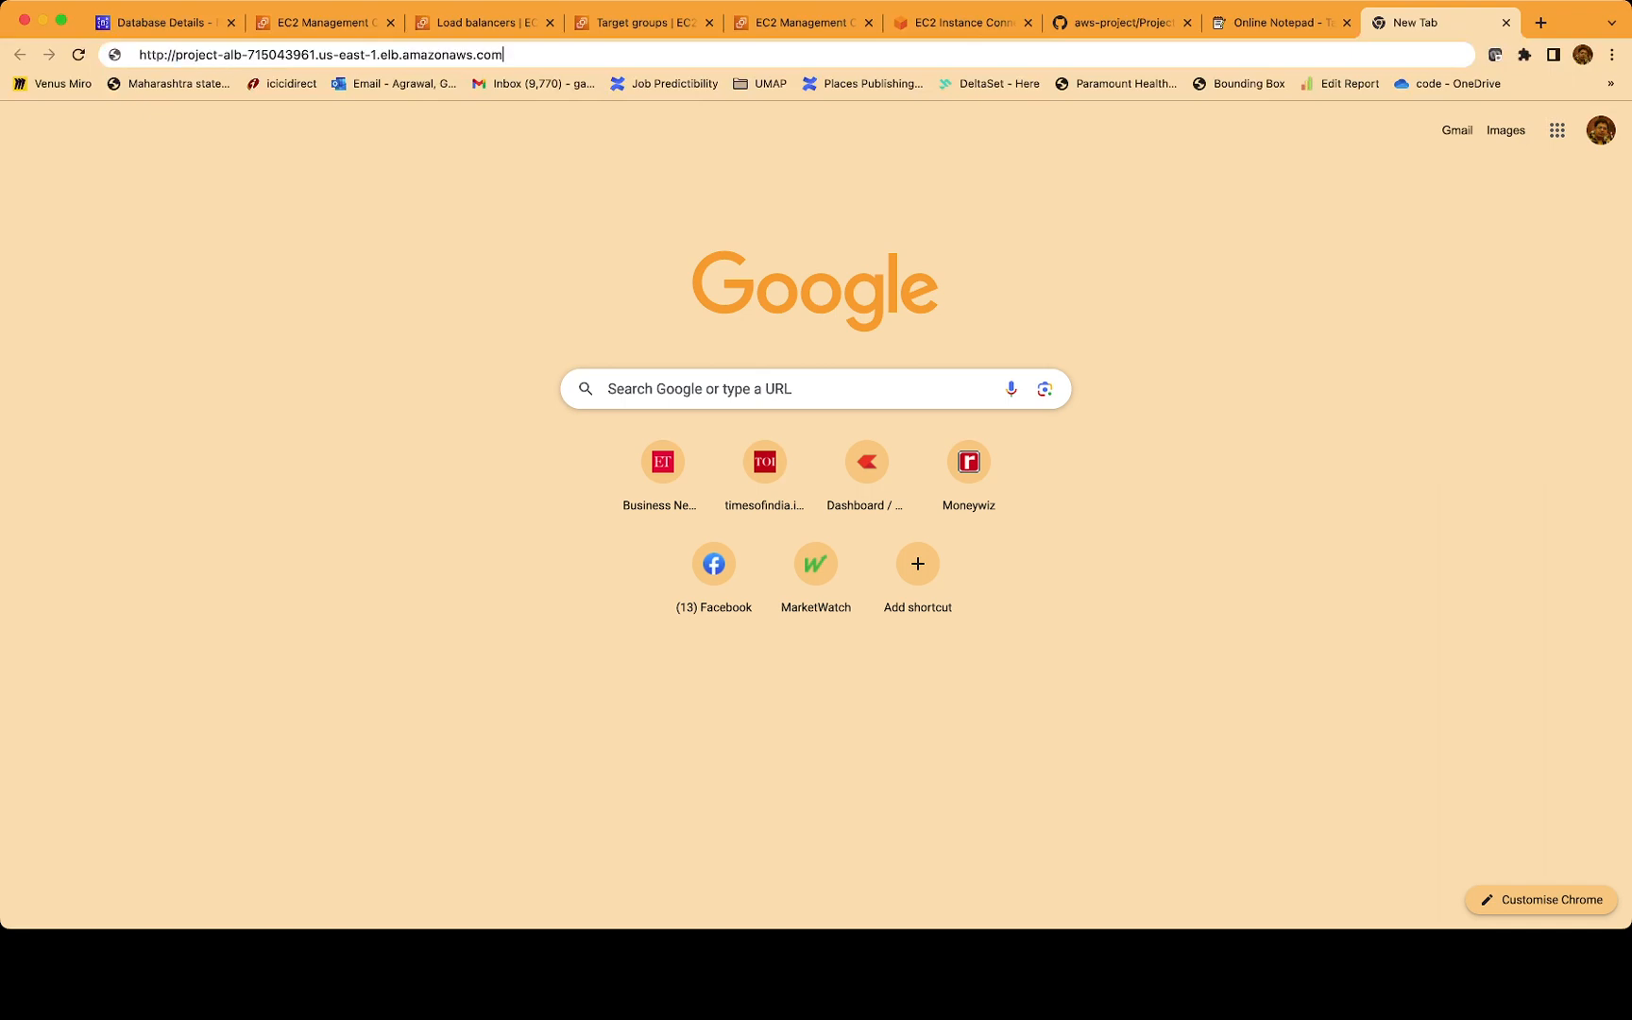
{"action": "type", "text": "/api/v1/employees"}
{"action": "key", "text": "Return"}
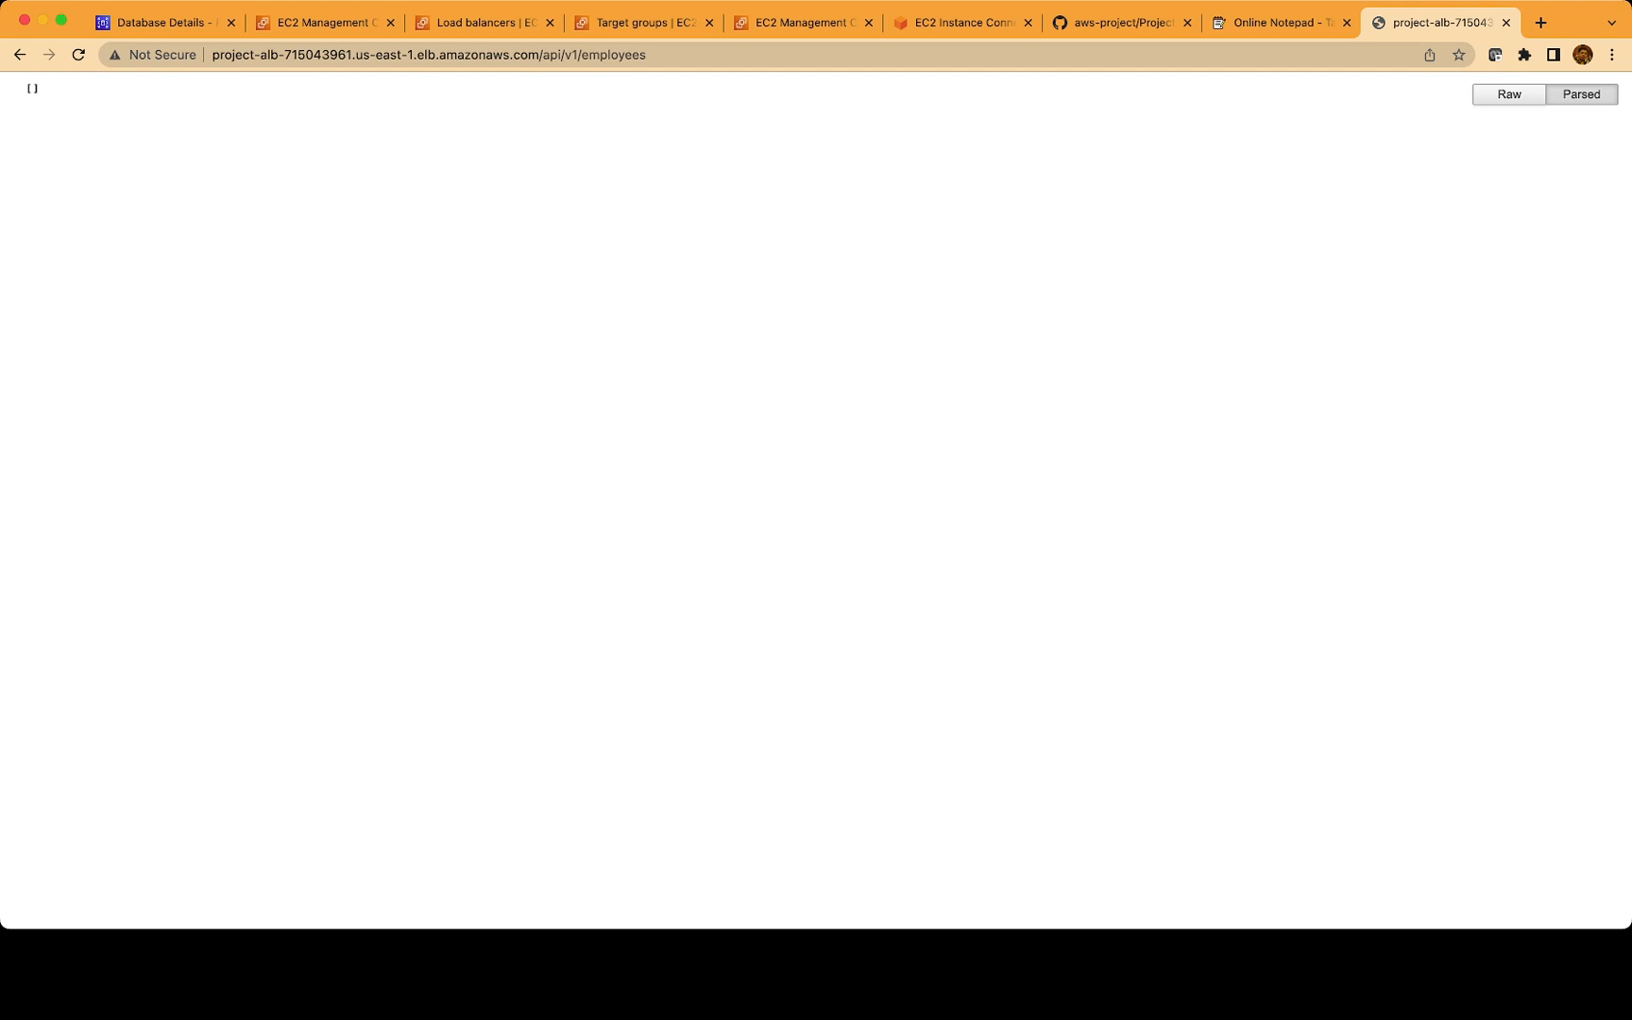
Recheck project-alb's state in the refreshed load balancer list and the refreshed health status of project-server in project-tg
{"action": "left_click", "coordinate": [482, 21]}
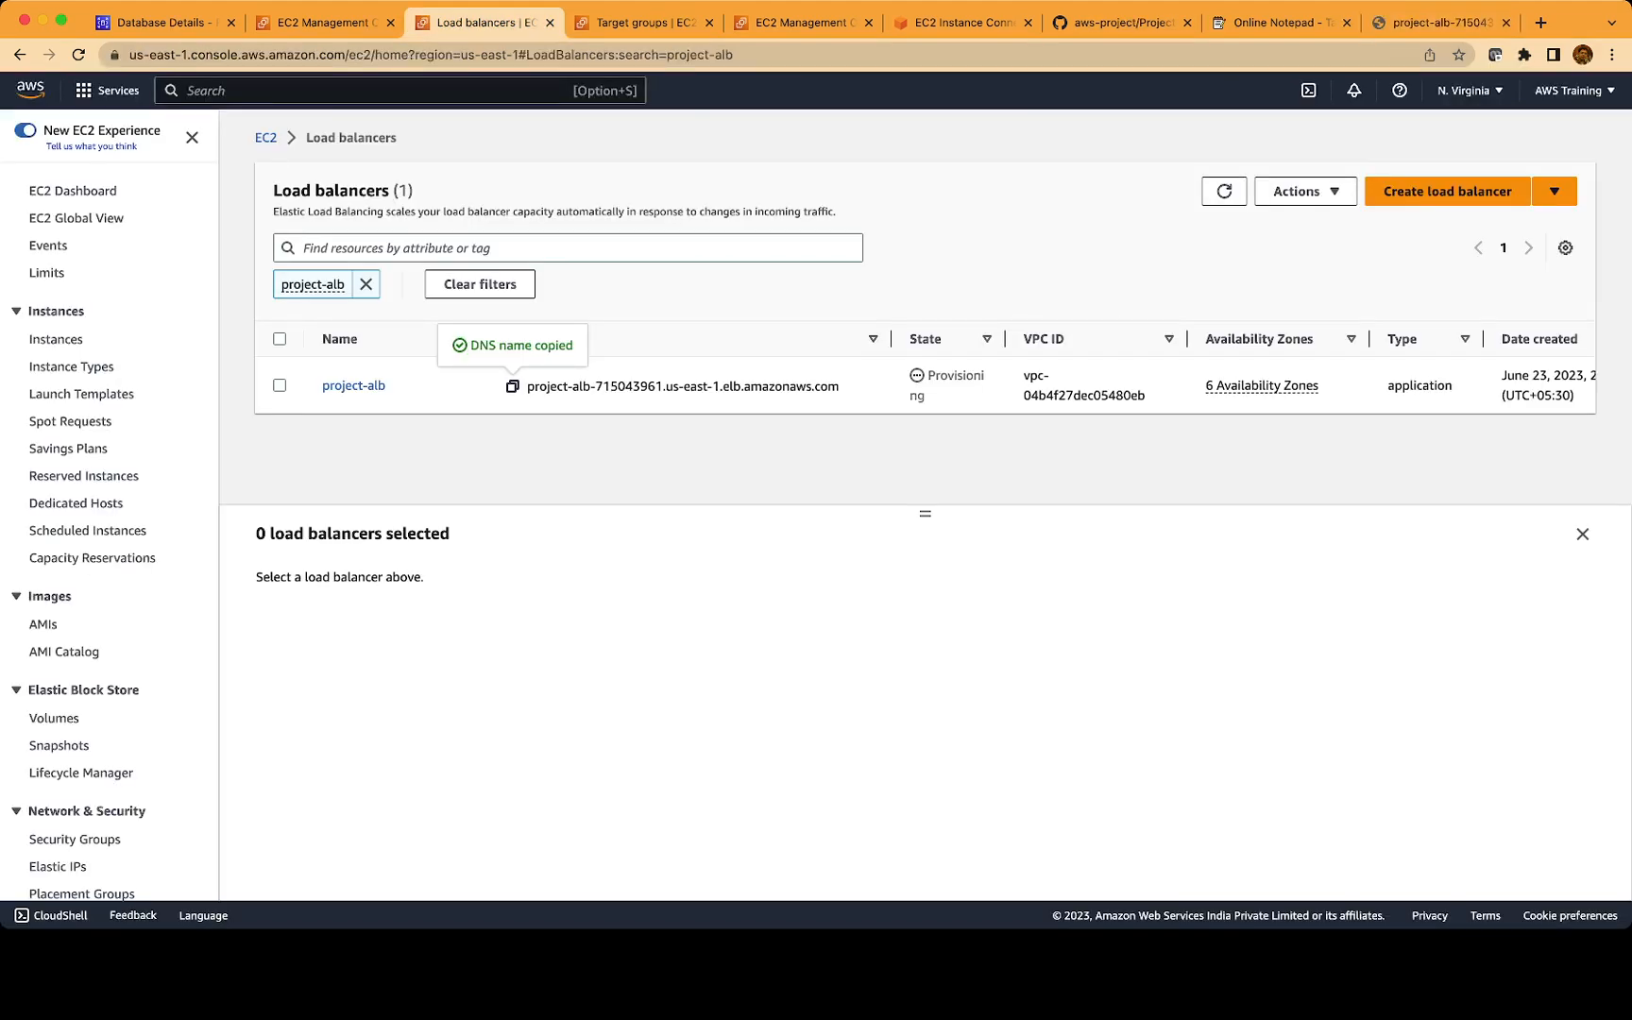
{"action": "left_click", "coordinate": [1224, 192]}
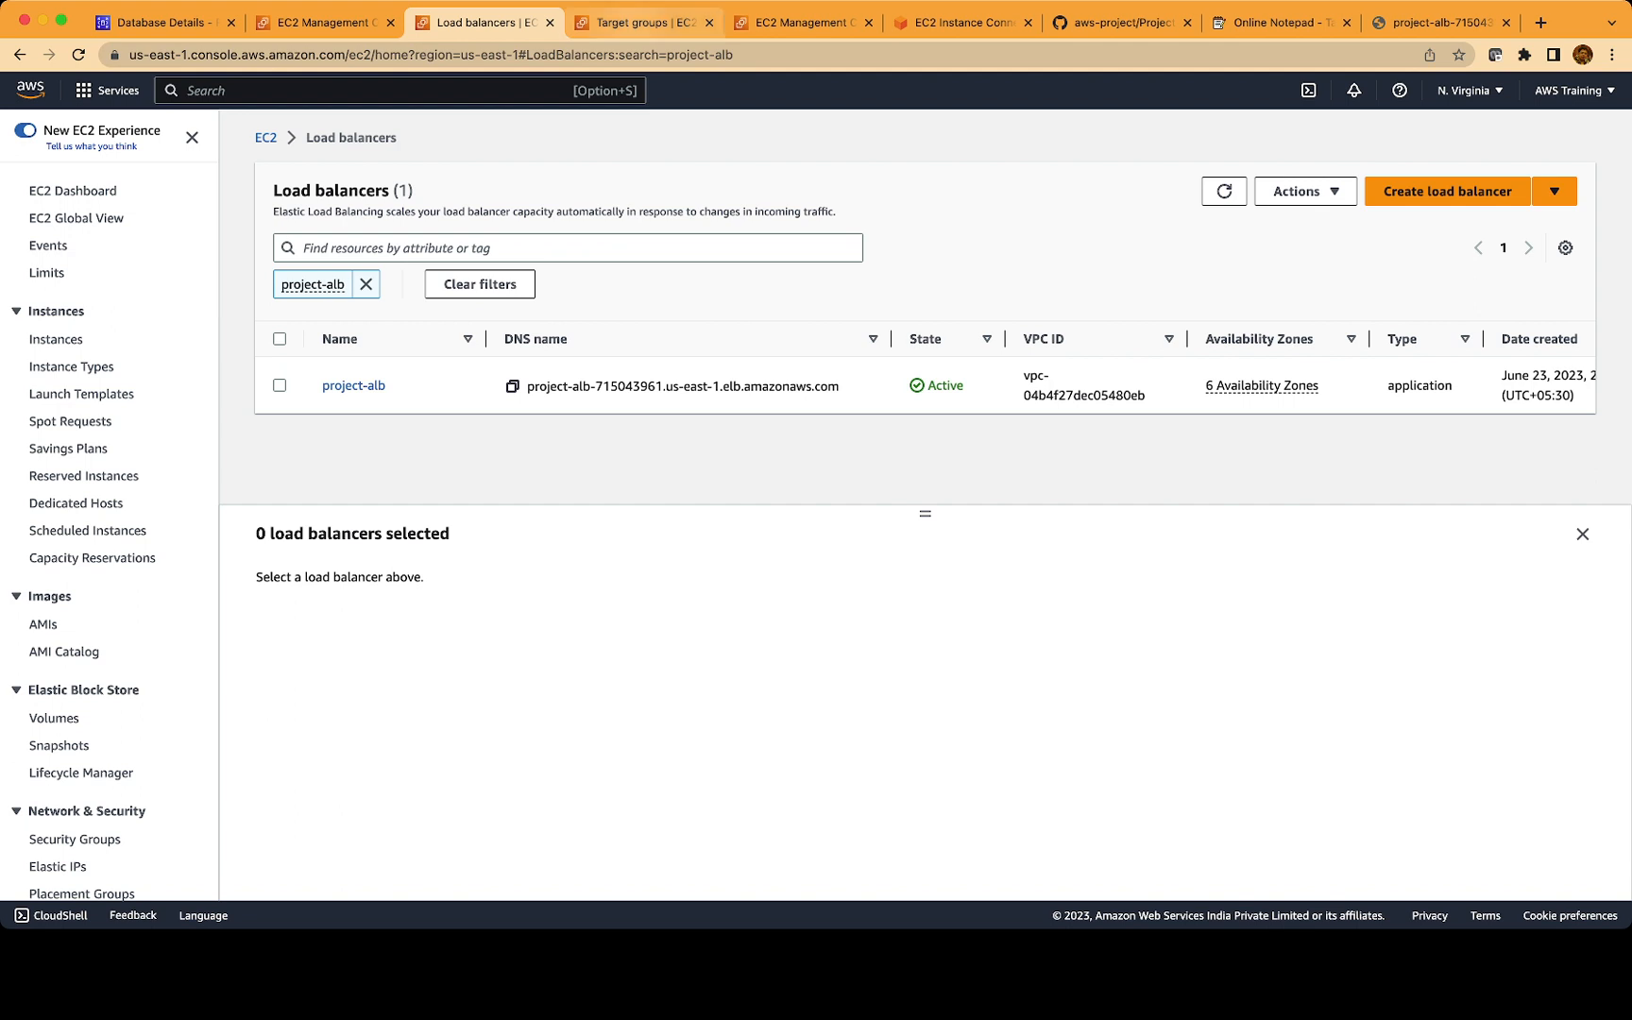
{"action": "left_click", "coordinate": [643, 22]}
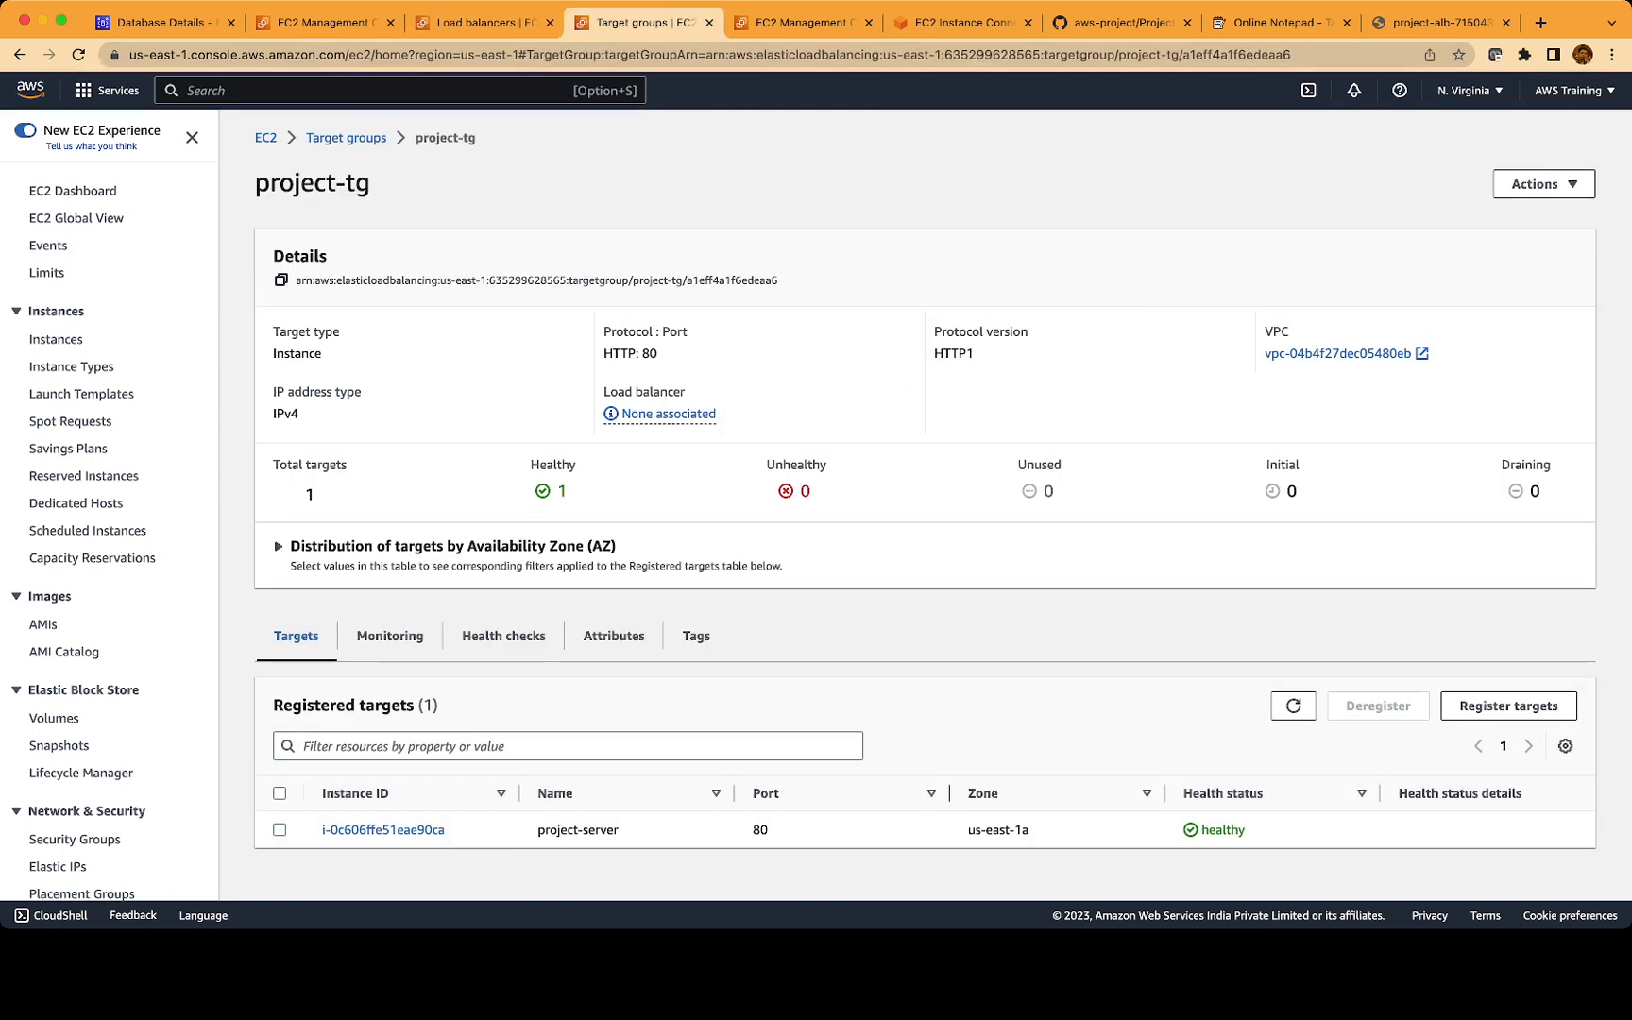
{"action": "left_click", "coordinate": [1294, 705]}
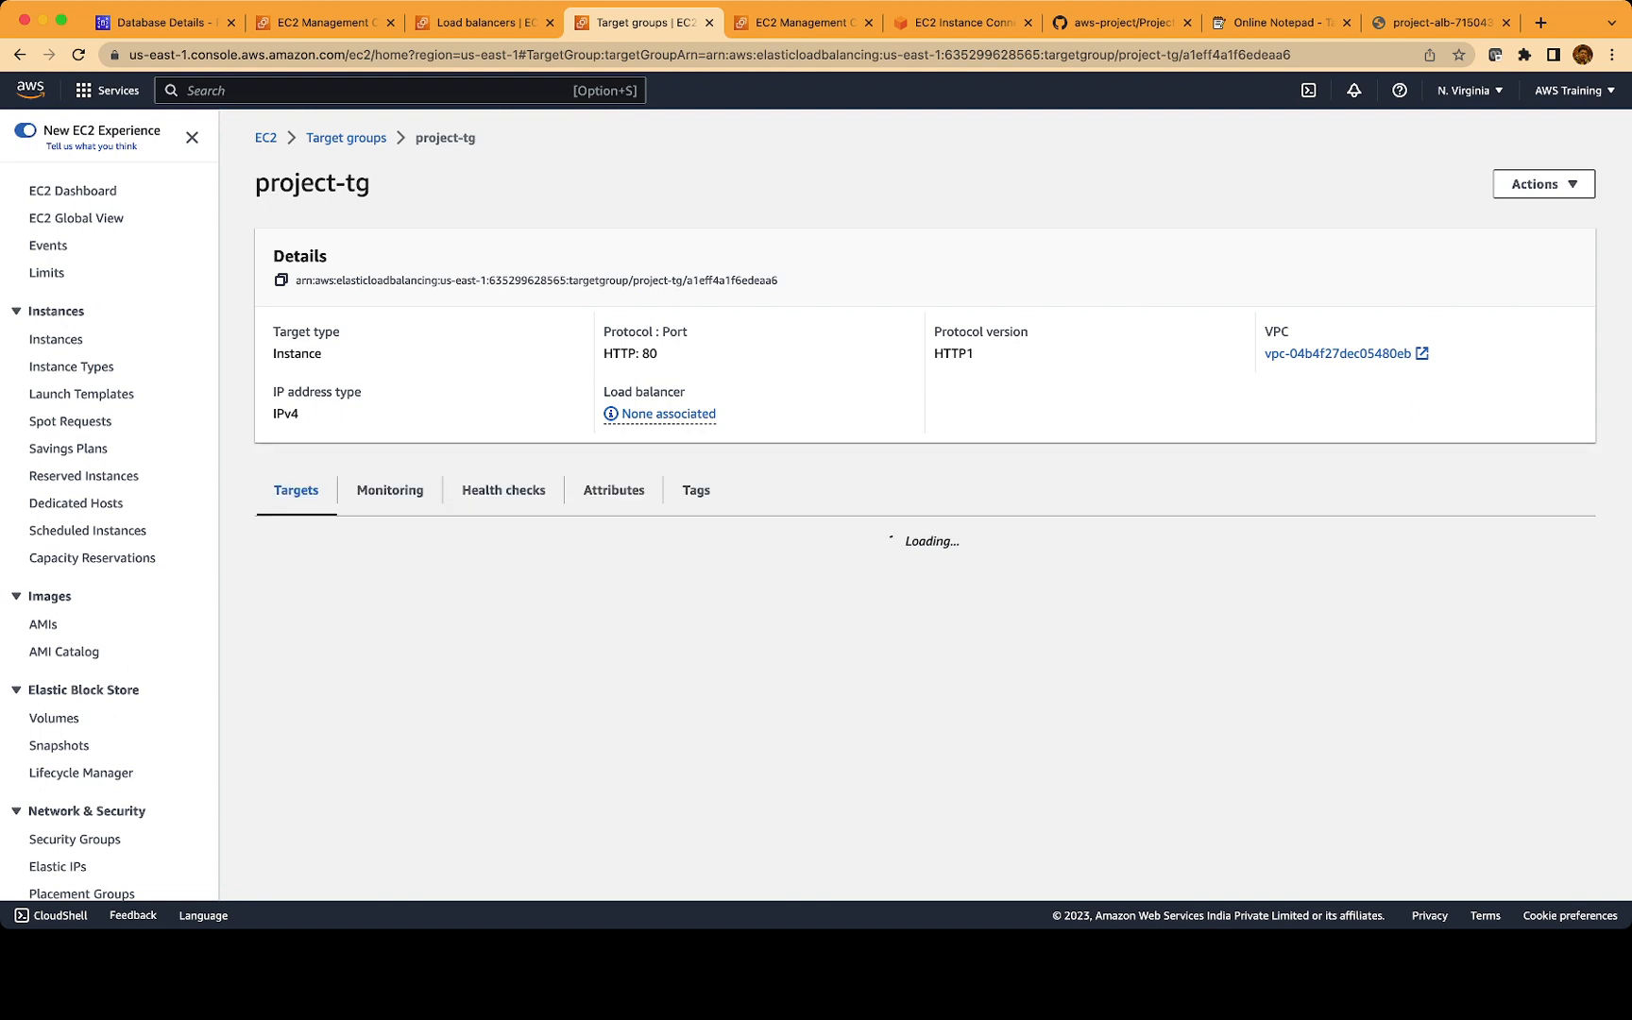